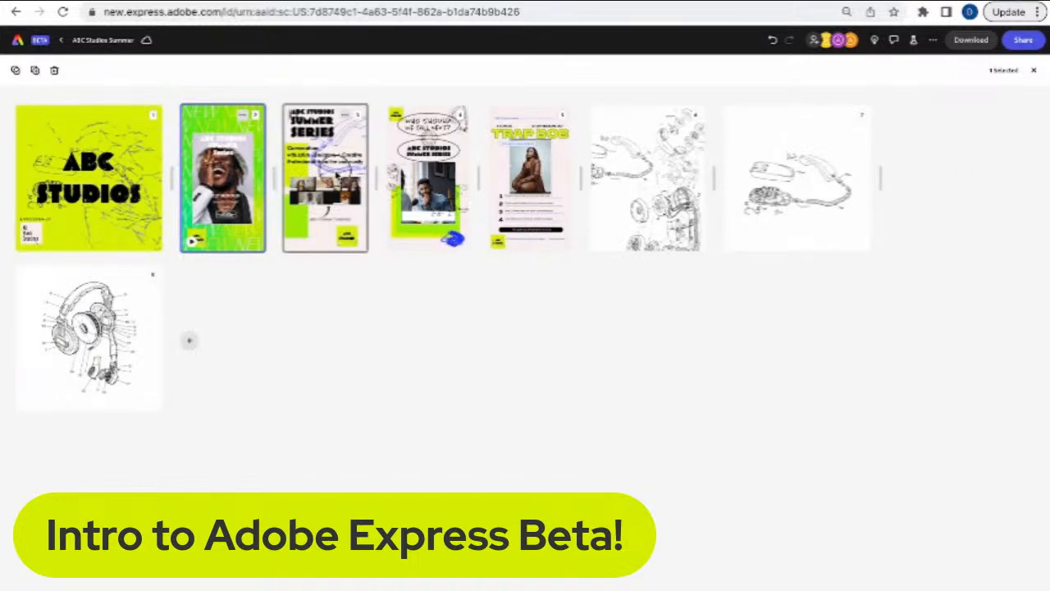
# - Open page 3 of the ABC Studios project and advance through to page 5
pyautogui.doubleClick(337, 176)
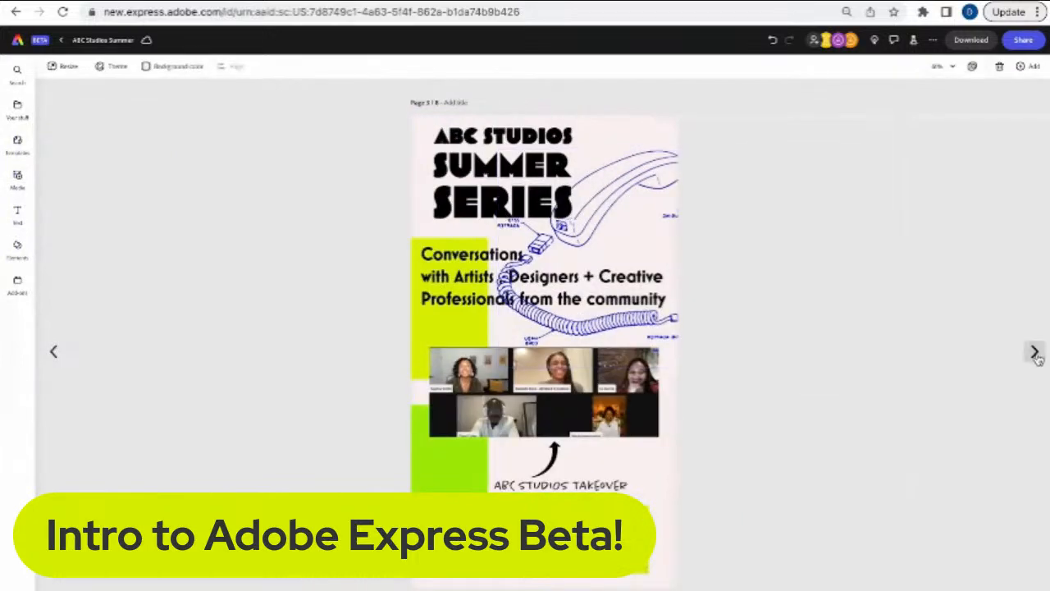
pyautogui.click(1036, 355)
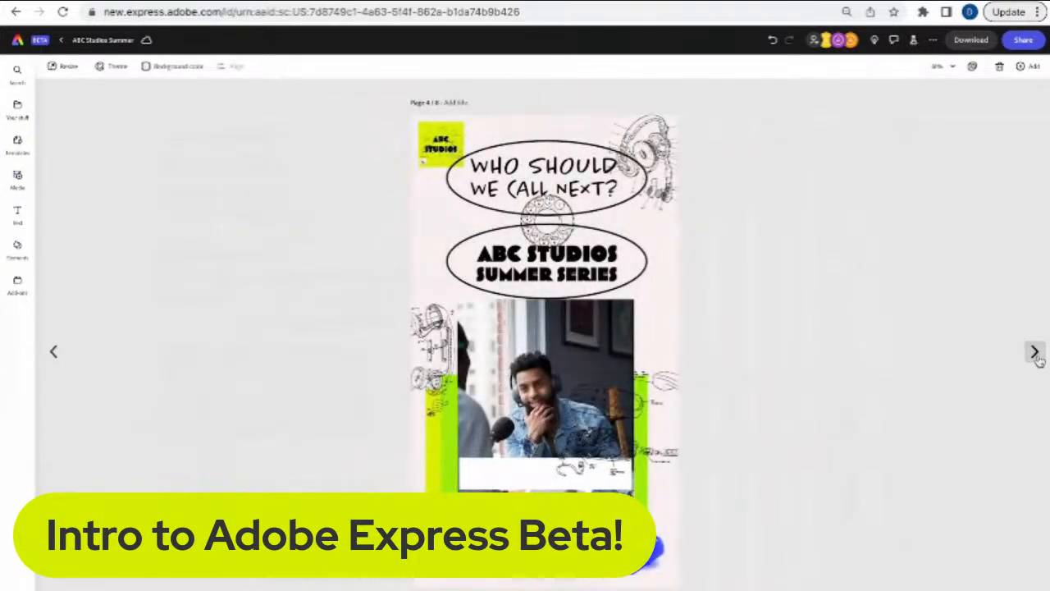
pyautogui.click(1036, 351)
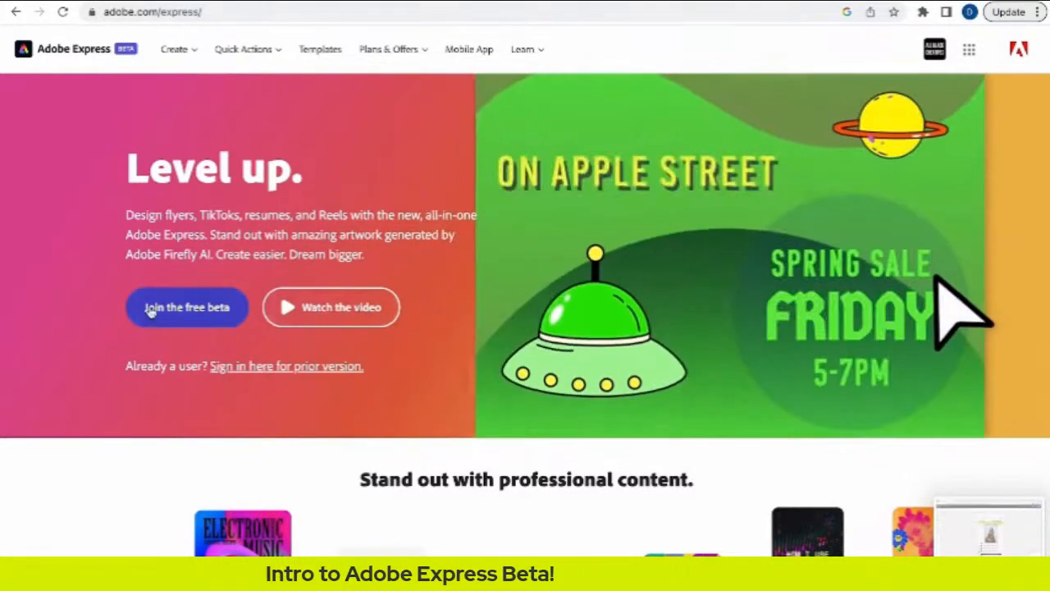
# - Play the one-minute Adobe Express intro video through to 1:00
pyautogui.click(299, 307)
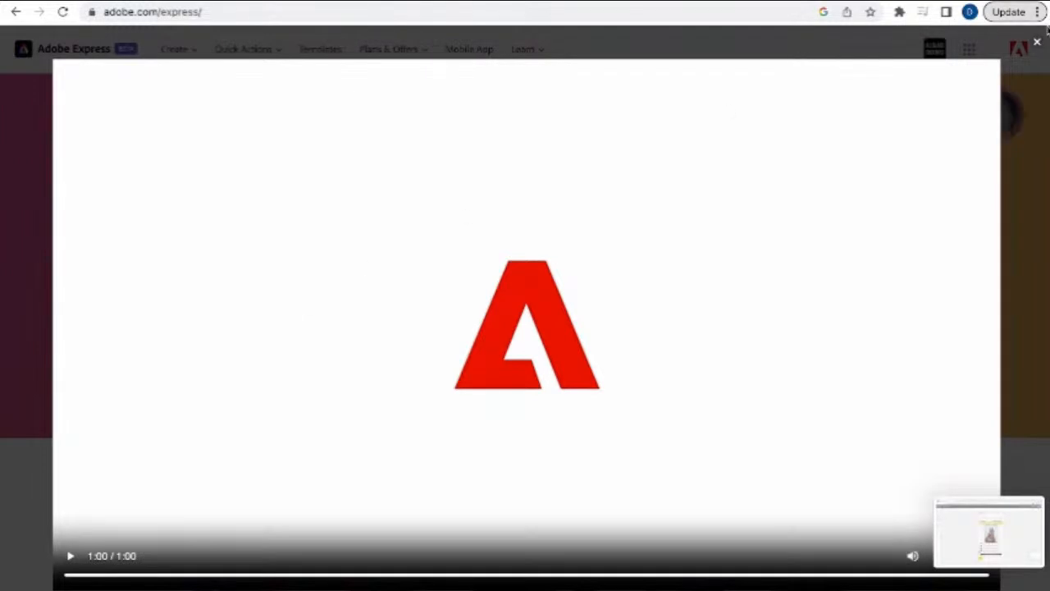
# - Close the video and scroll down to the Flyer, Logo and TikTok video formats
pyautogui.click(1037, 45)
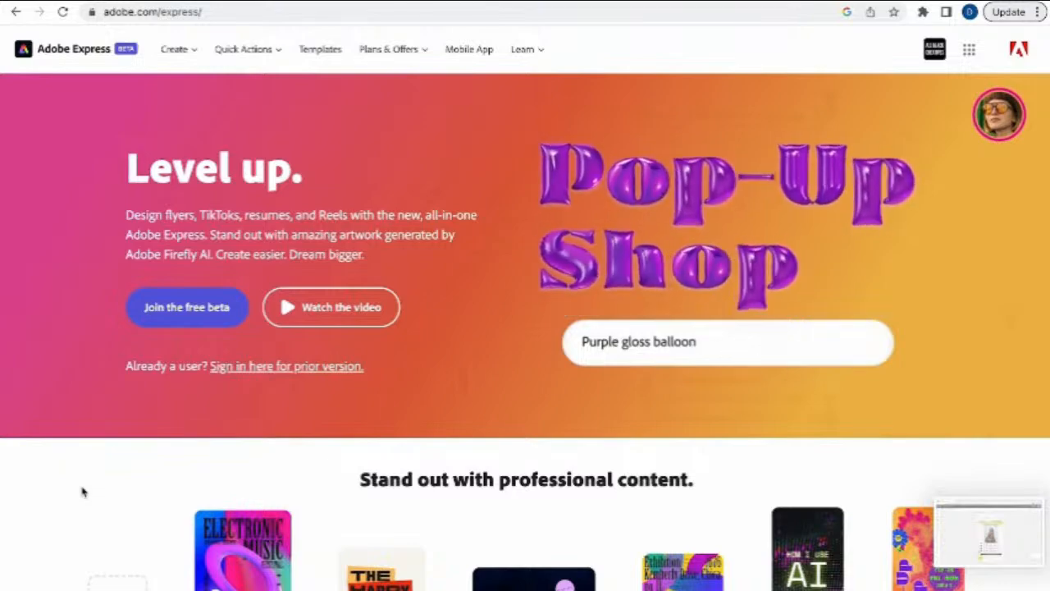
pyautogui.scroll(-4, 82, 492)
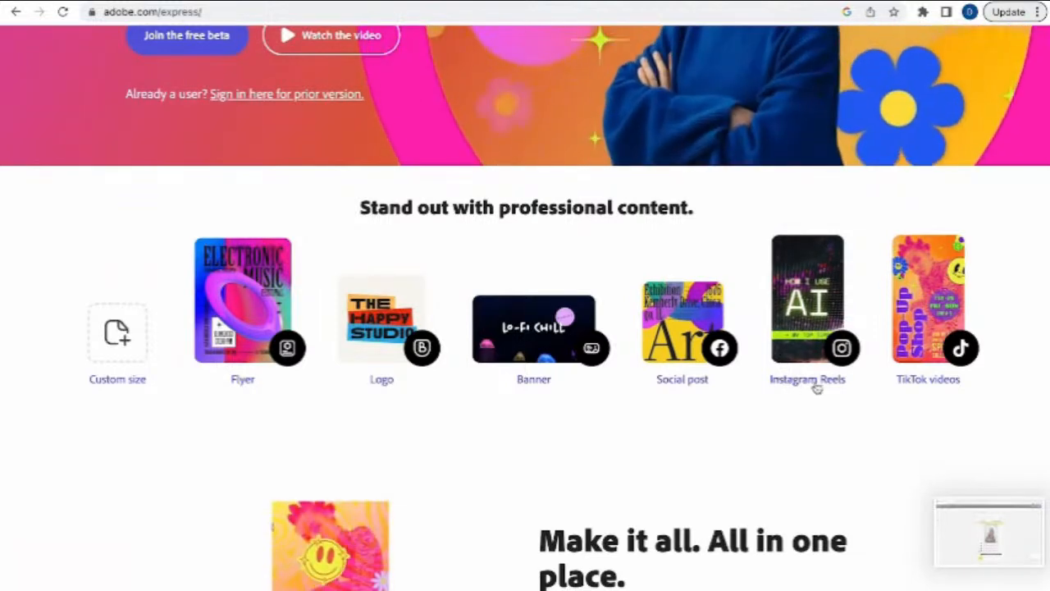
# - Scroll past 'Make it all. All in one place.' to the video and templates sections
pyautogui.scroll(-3, 902, 397)
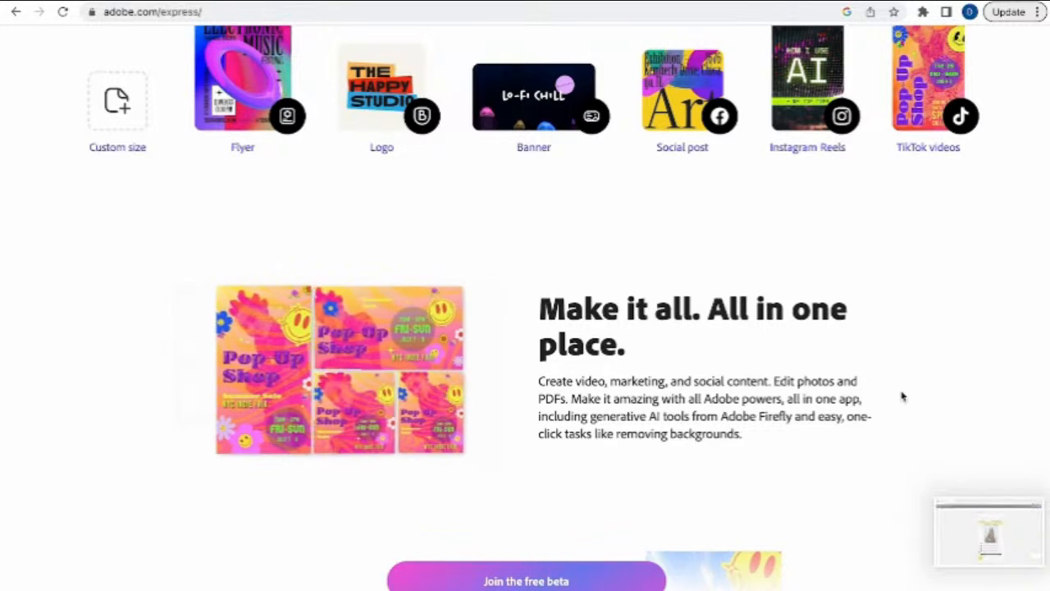
pyautogui.scroll(-5, 815, 396)
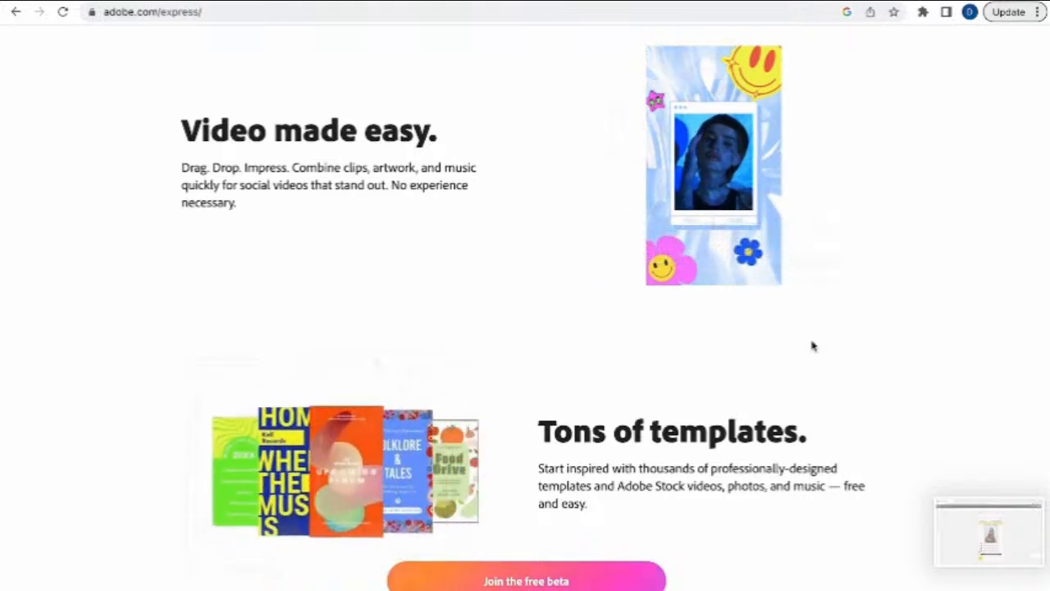
# - Scroll beyond 'Tons of templates.' toward the 'Design with AI.' section
pyautogui.scroll(-1, 812, 346)
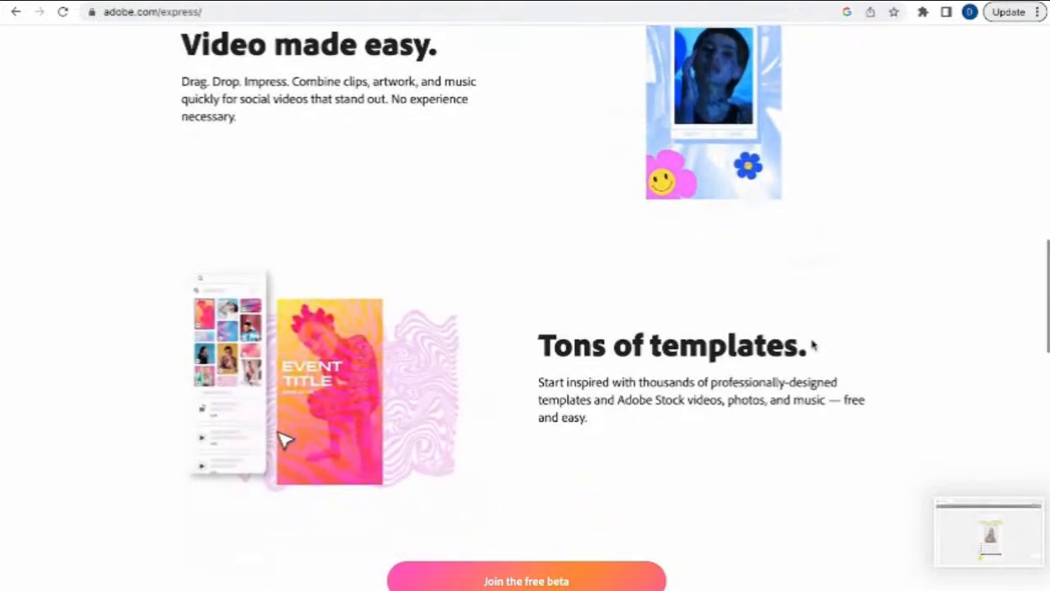
pyautogui.scroll(-1, 813, 345)
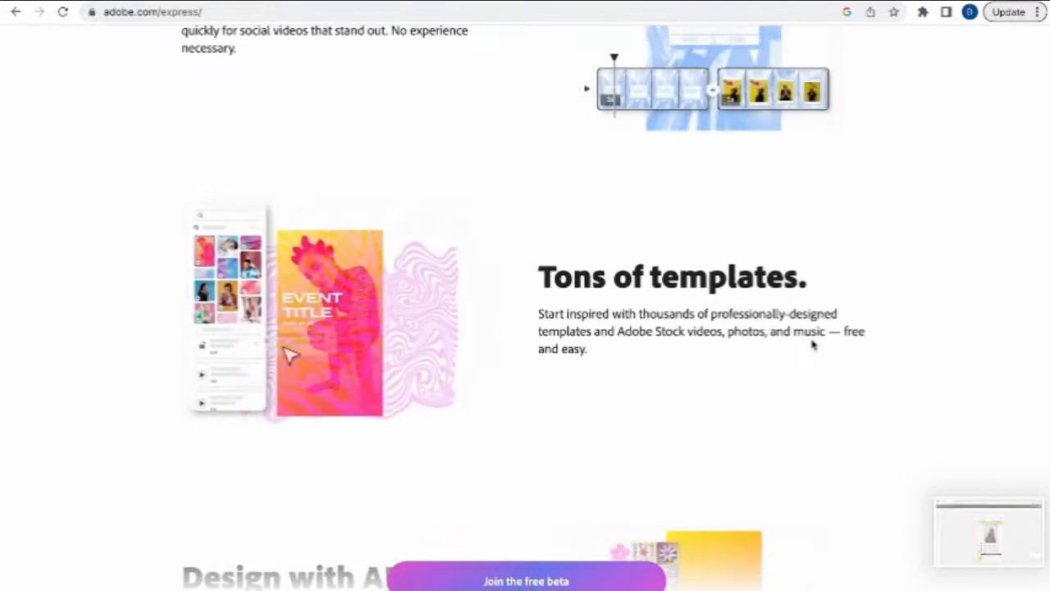
pyautogui.scroll(-3, 812, 345)
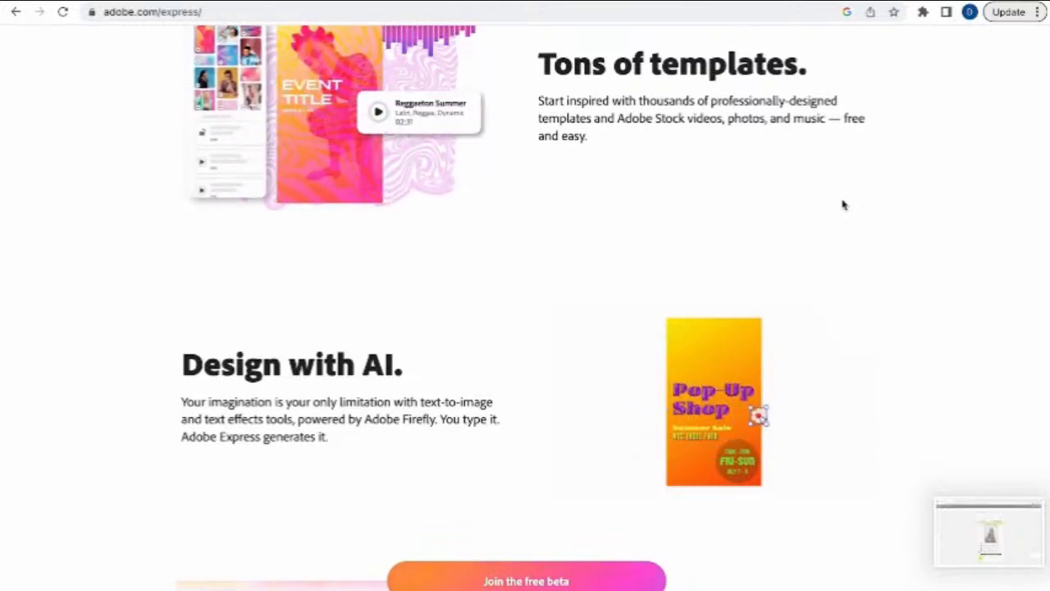
# - Scroll to the footer and back up, then join the Adobe Express free beta
pyautogui.scroll(-6, 843, 204)
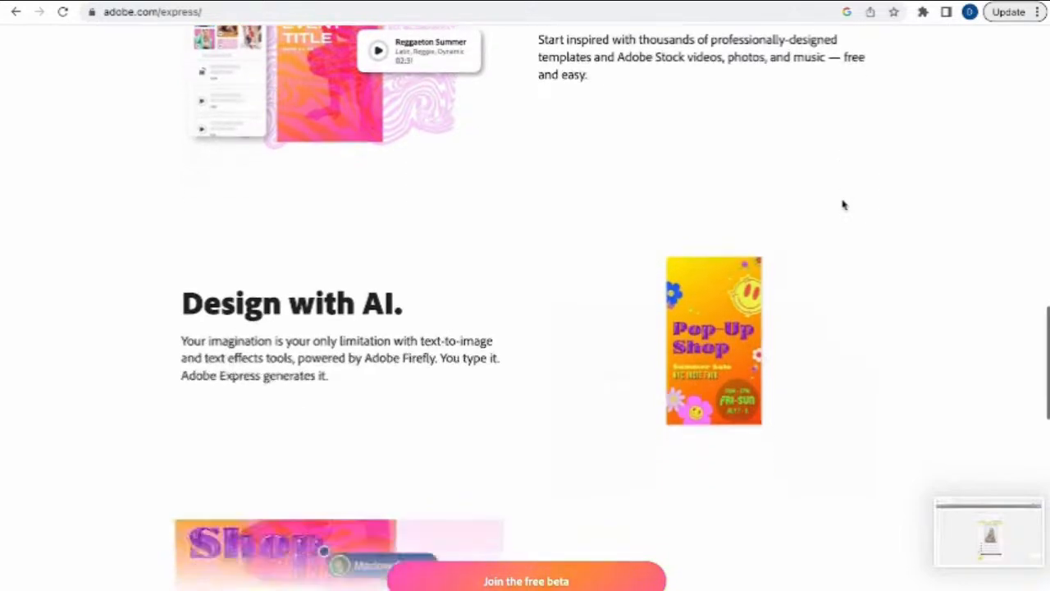
pyautogui.scroll(-3, 843, 204)
pyautogui.scroll(-2, 842, 204)
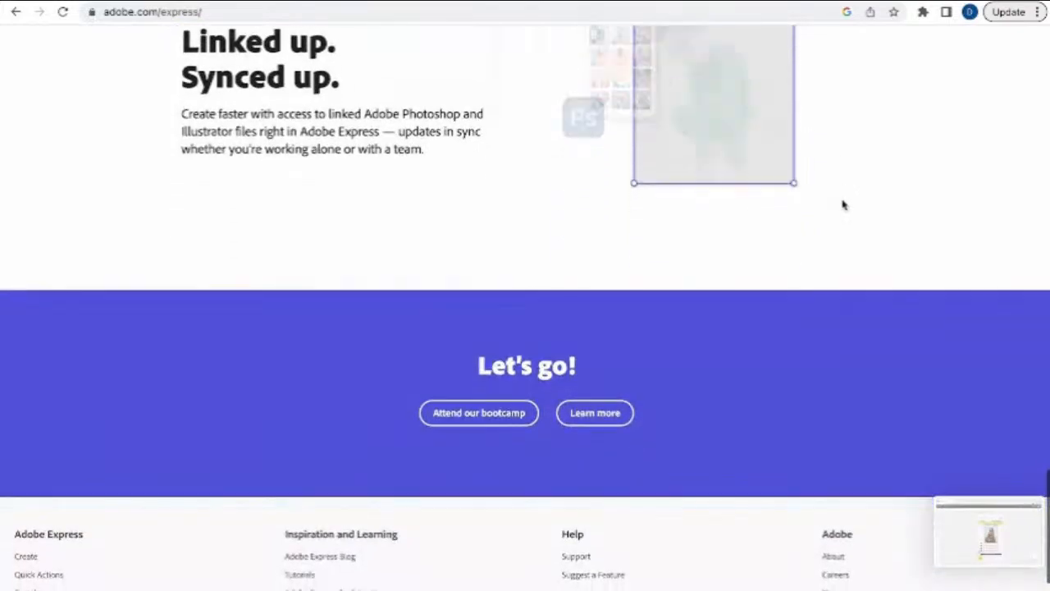
pyautogui.scroll(7, 843, 204)
pyautogui.scroll(10, 843, 204)
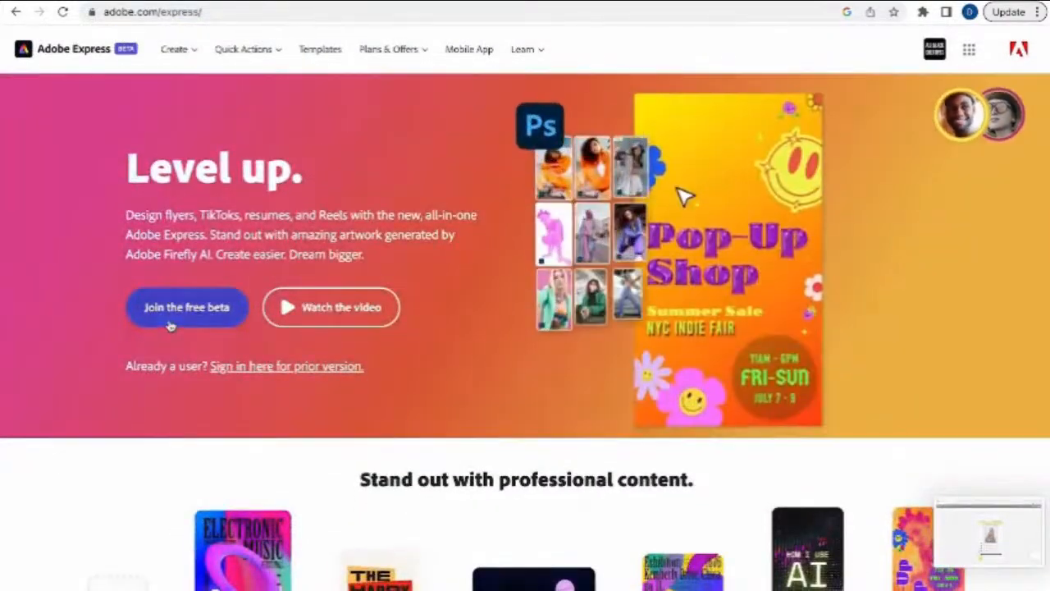
pyautogui.click(170, 324)
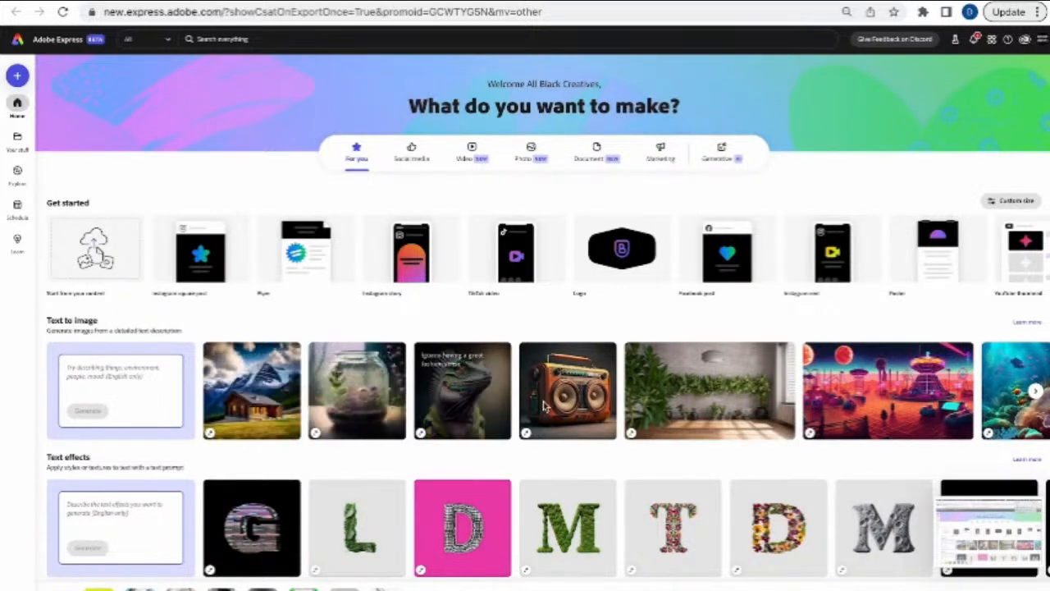
# - Advance the Text to image carousel to reveal the Mars amusement park and interior samples
pyautogui.click(1035, 392)
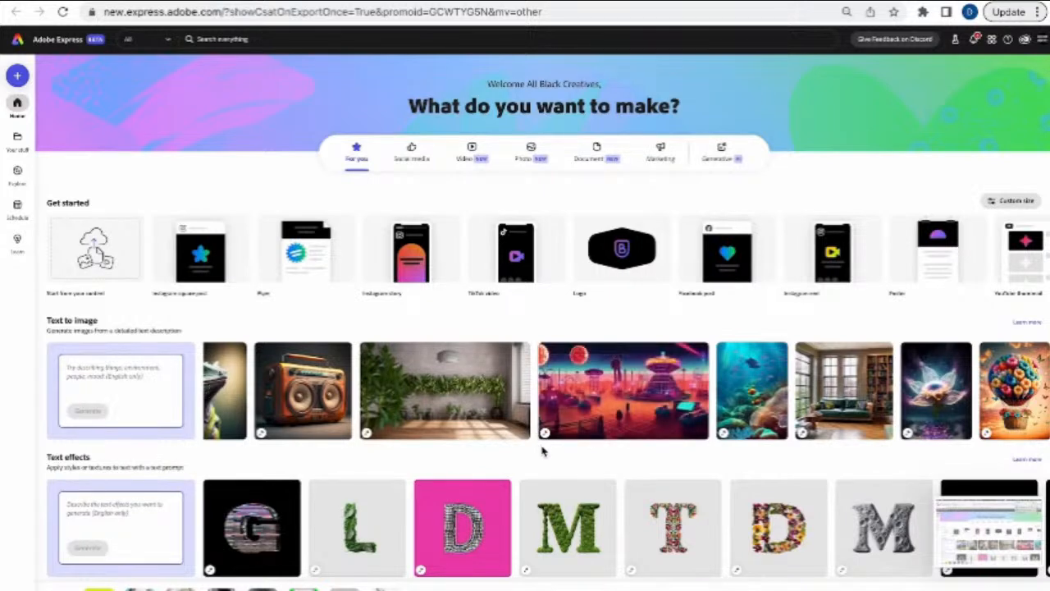
# - Generate 'Busy amusement park on Mars' into a new design, keeping content type None
pyautogui.click(641, 397)
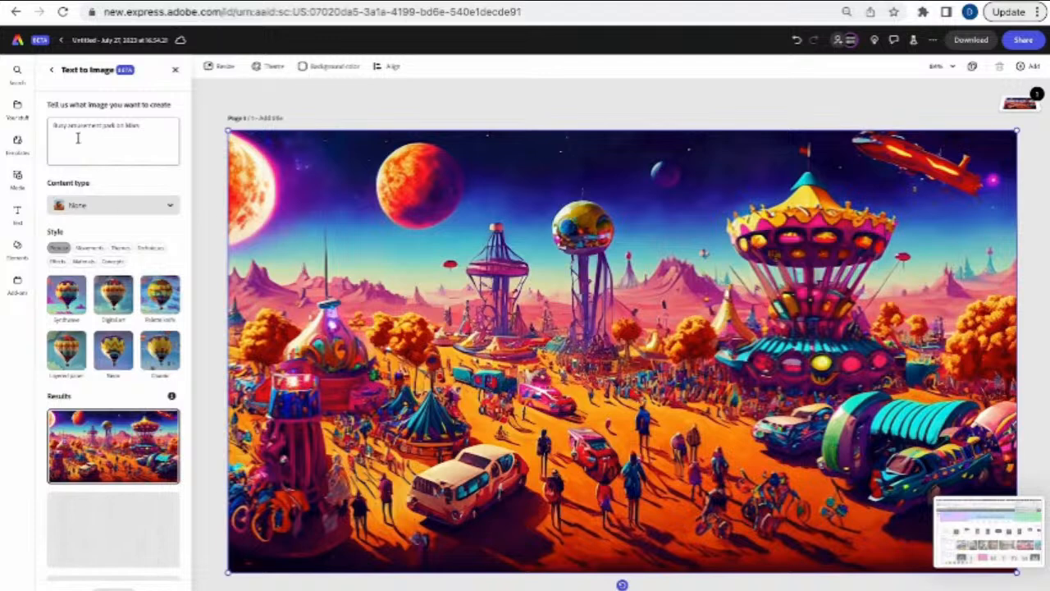
pyautogui.click(162, 126)
pyautogui.scroll(-2, 100, 132)
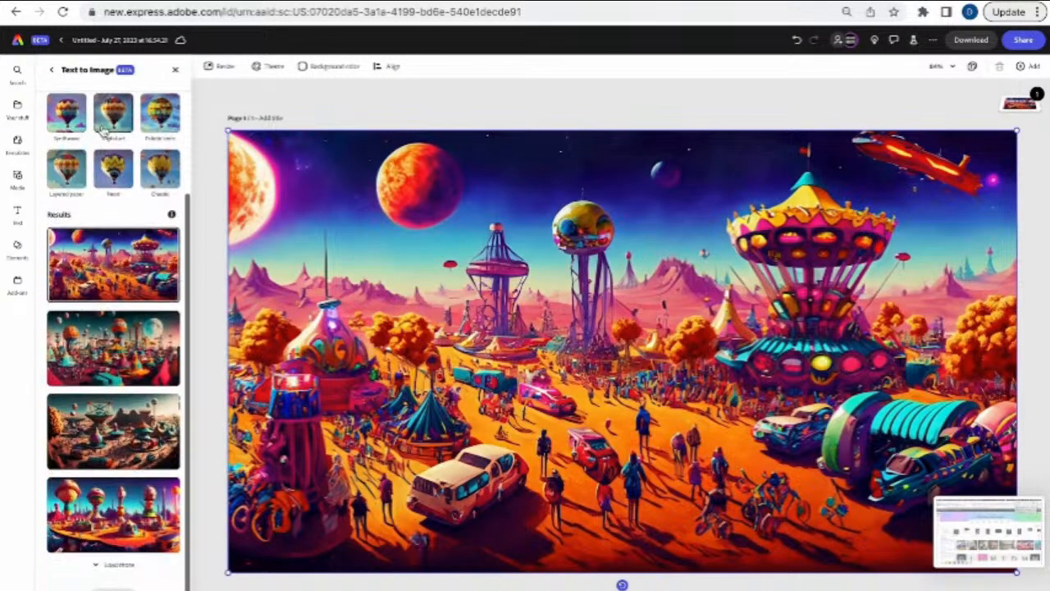
pyautogui.scroll(2, 101, 129)
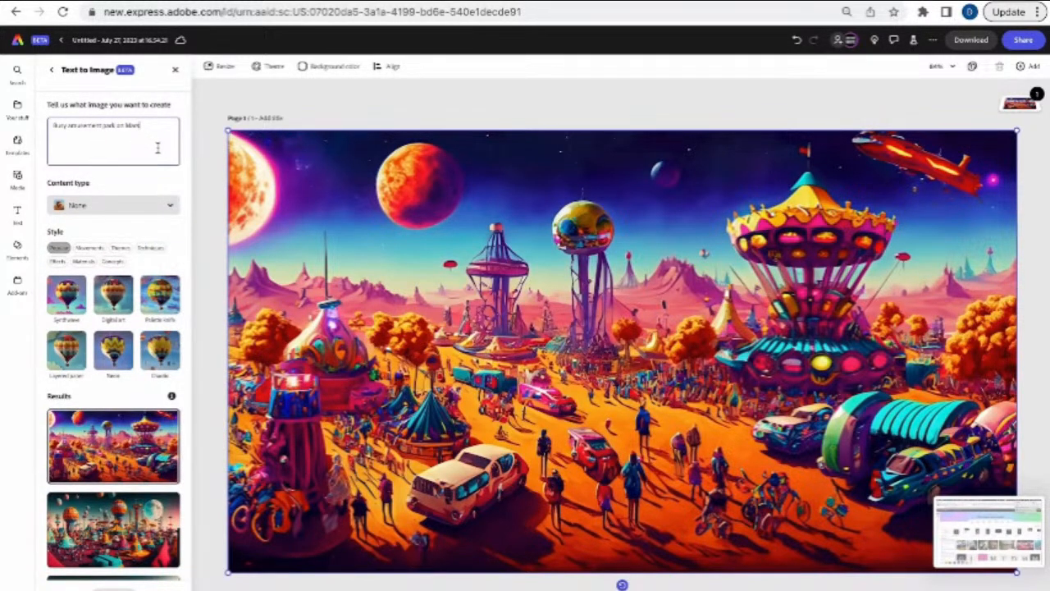
pyautogui.click(160, 204)
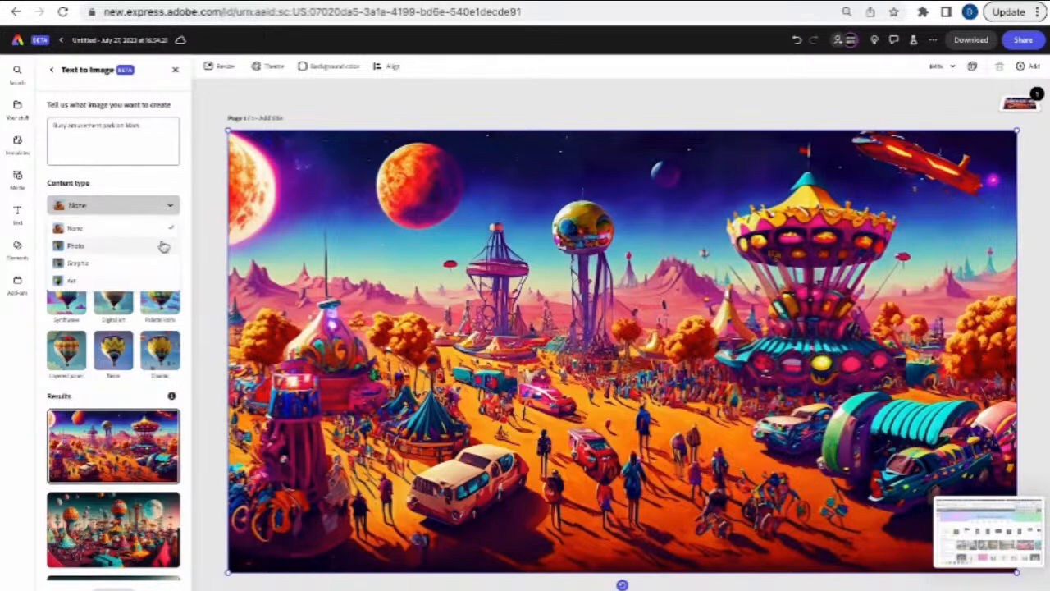
pyautogui.click(167, 230)
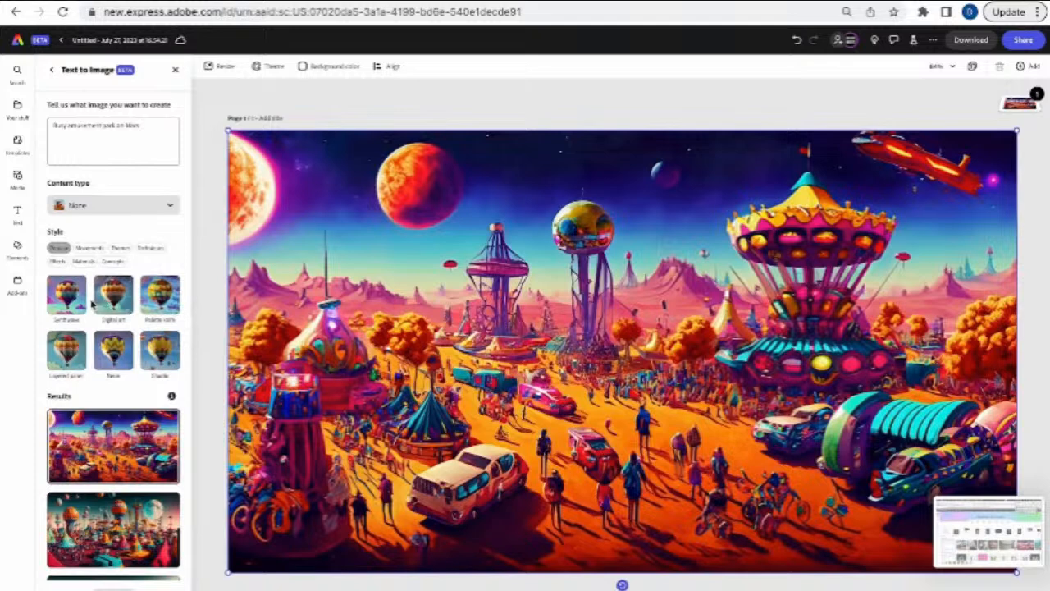
# - Try the Layered paper and Neon styles, then remove both again
pyautogui.click(76, 365)
pyautogui.click(111, 366)
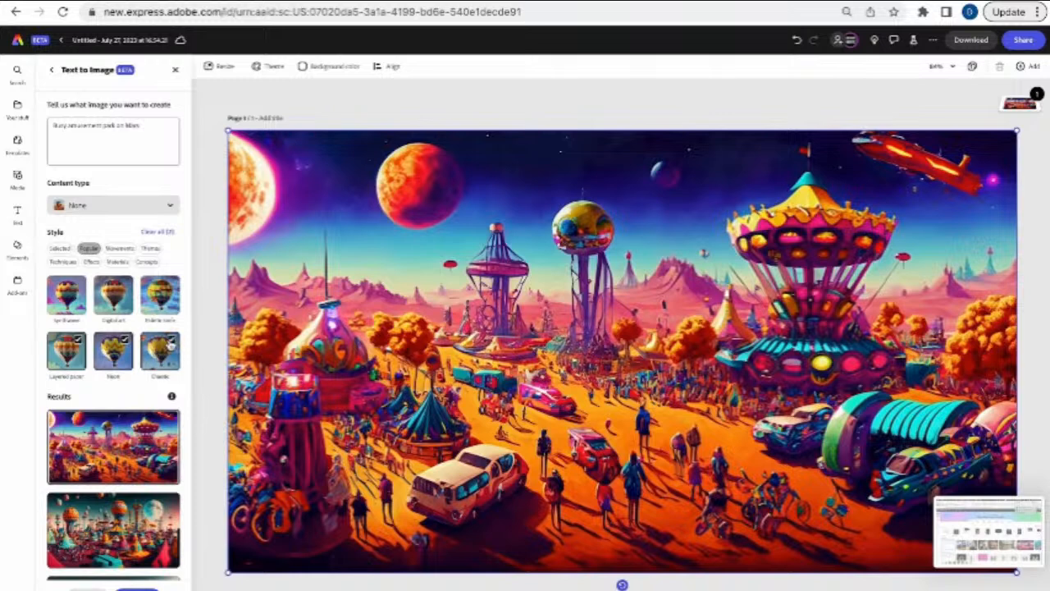
pyautogui.click(130, 345)
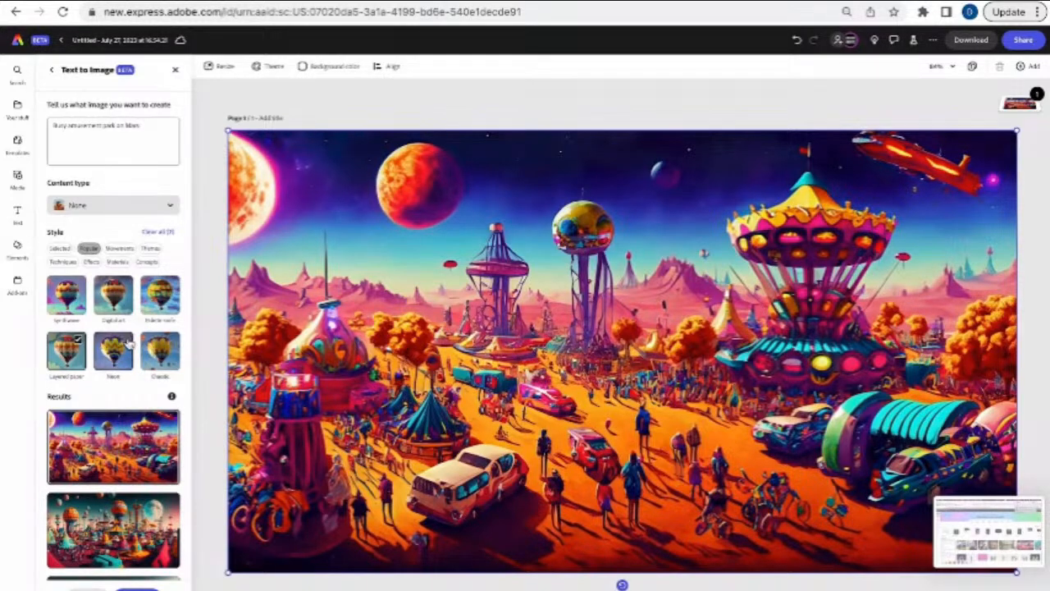
pyautogui.click(81, 349)
# - Place the second, desert carnival, then balloon-towers-by-water results on the page
pyautogui.scroll(-5, 114, 449)
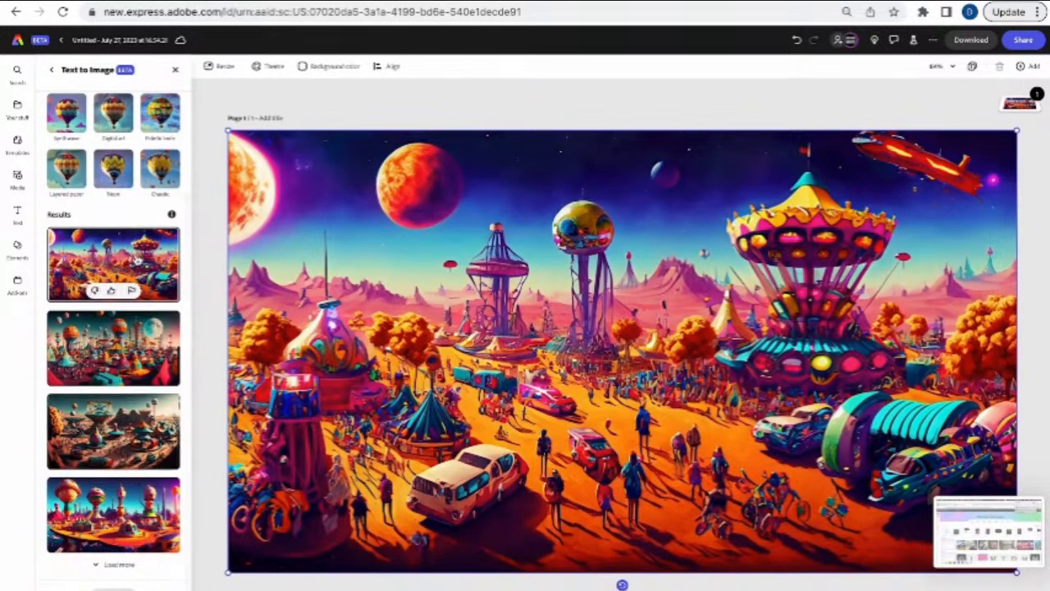
pyautogui.click(128, 342)
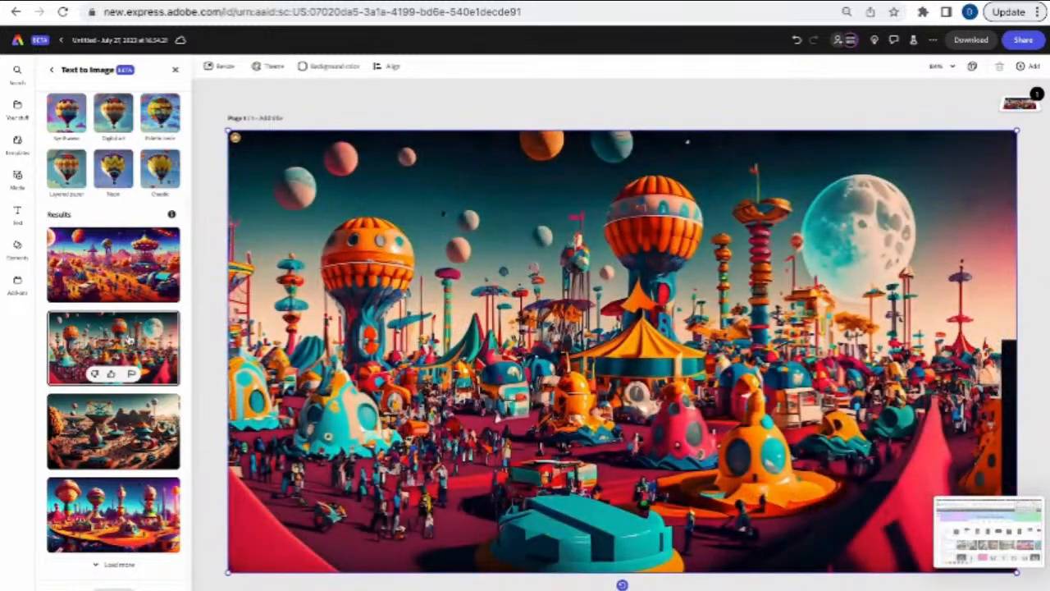
pyautogui.click(160, 423)
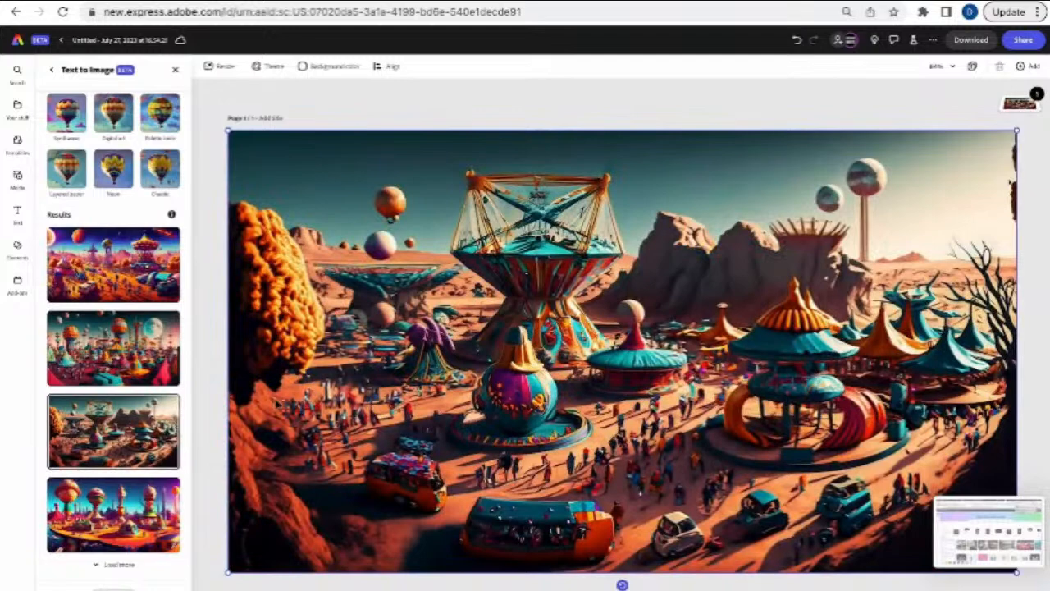
pyautogui.click(152, 518)
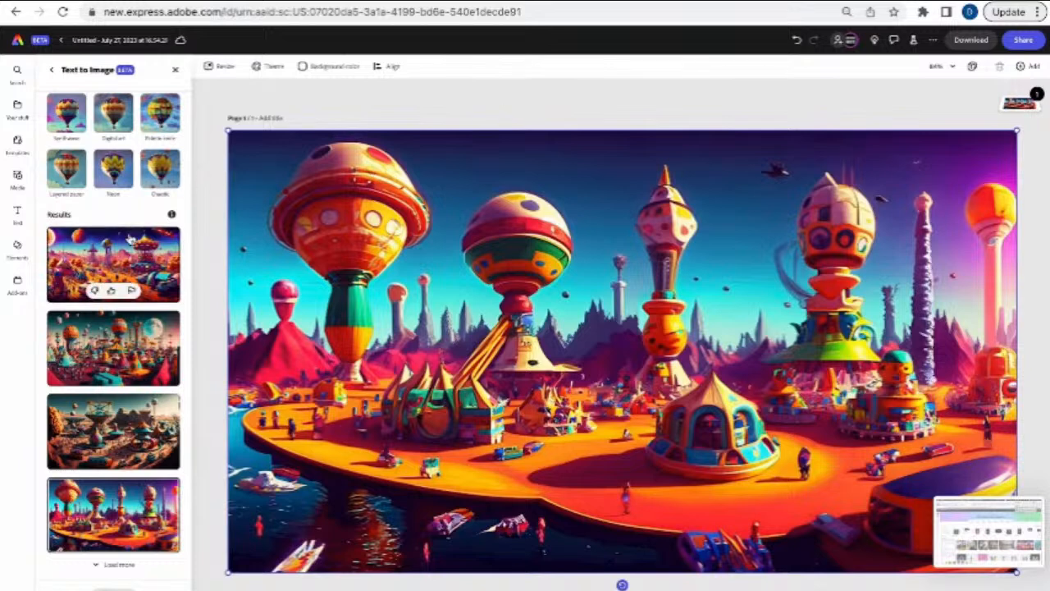
pyautogui.scroll(3, 130, 237)
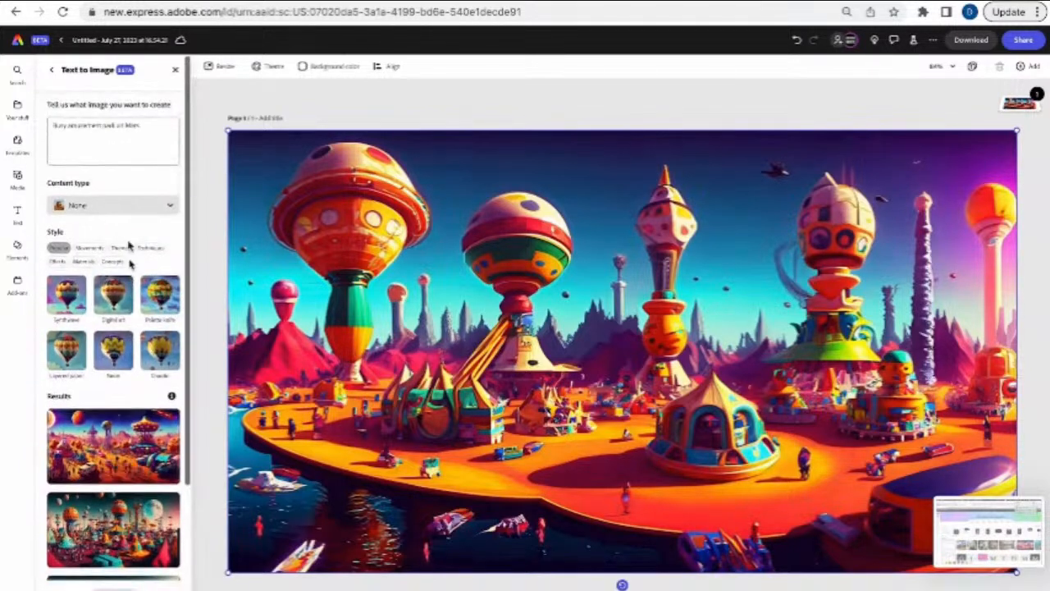
pyautogui.moveTo(119, 449)
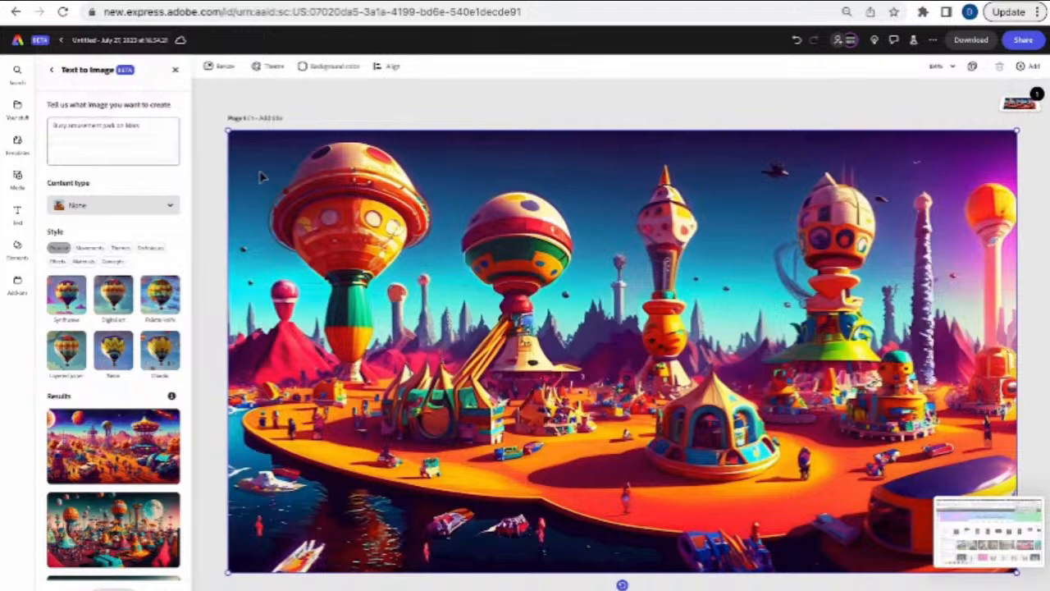
pyautogui.click(17, 216)
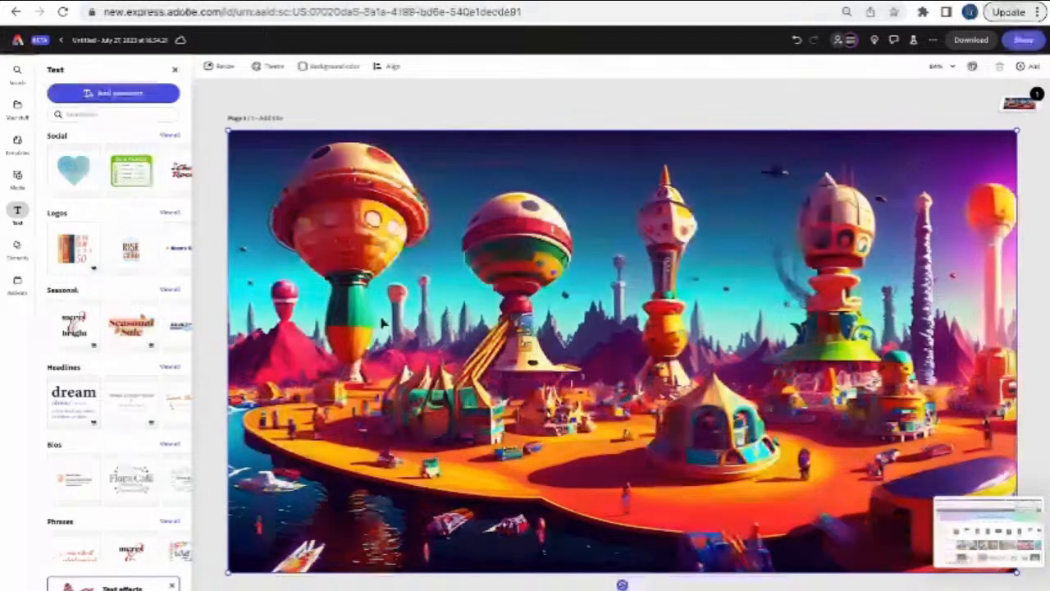
pyautogui.click(177, 71)
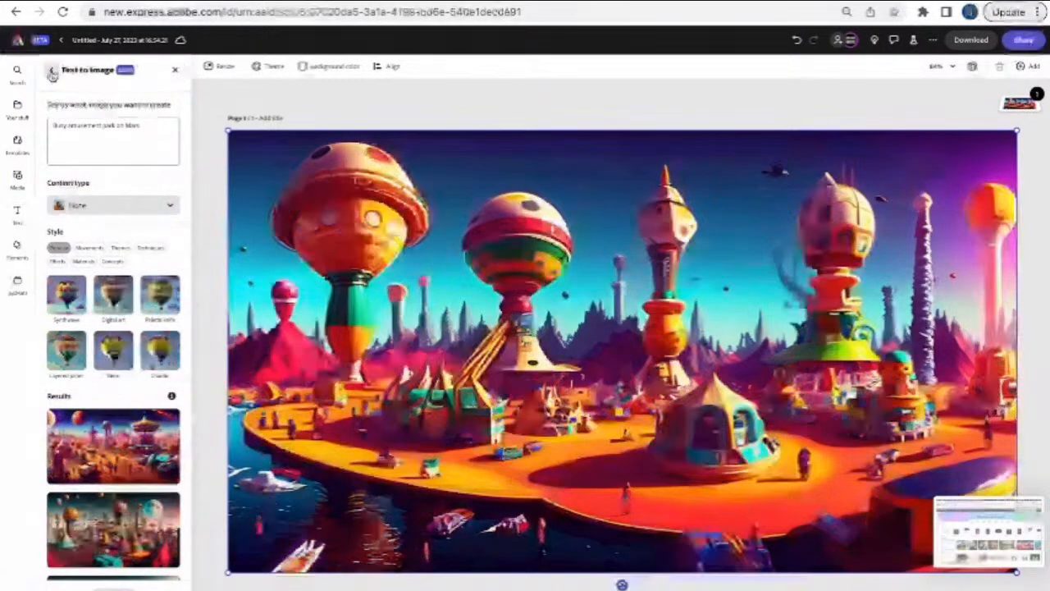
pyautogui.click(51, 69)
# - From the home page, start a design with the Fiddle leaf fig 'Leaf' text effect
pyautogui.click(18, 40)
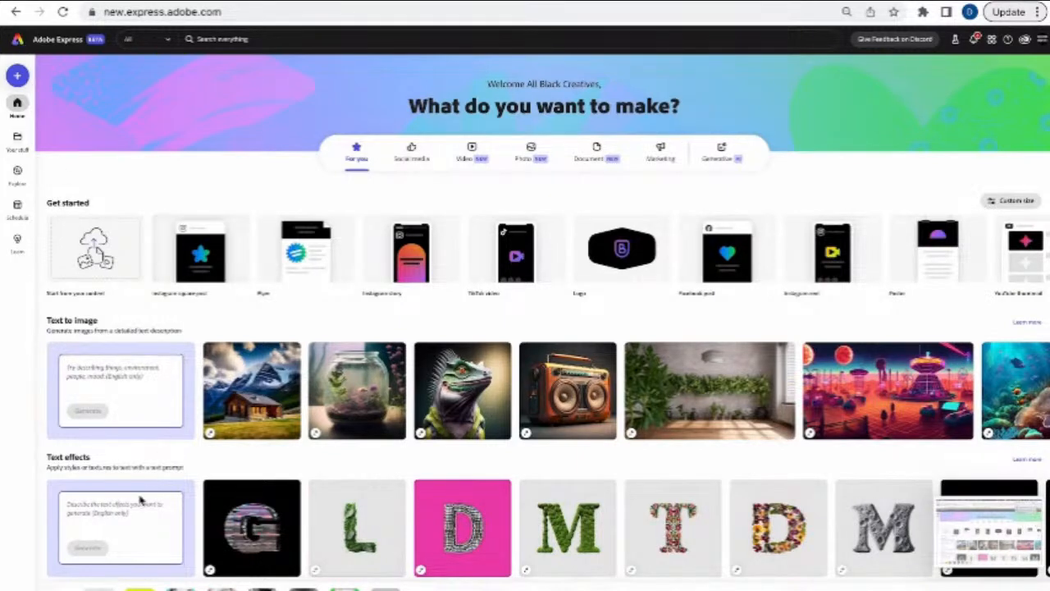
pyautogui.scroll(-2, 138, 497)
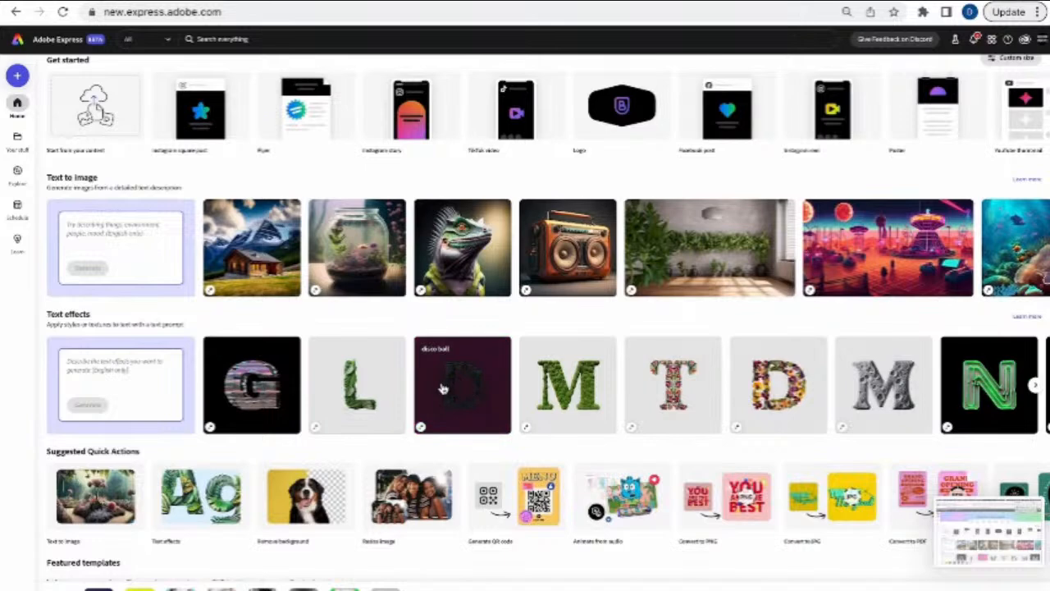
pyautogui.click(359, 400)
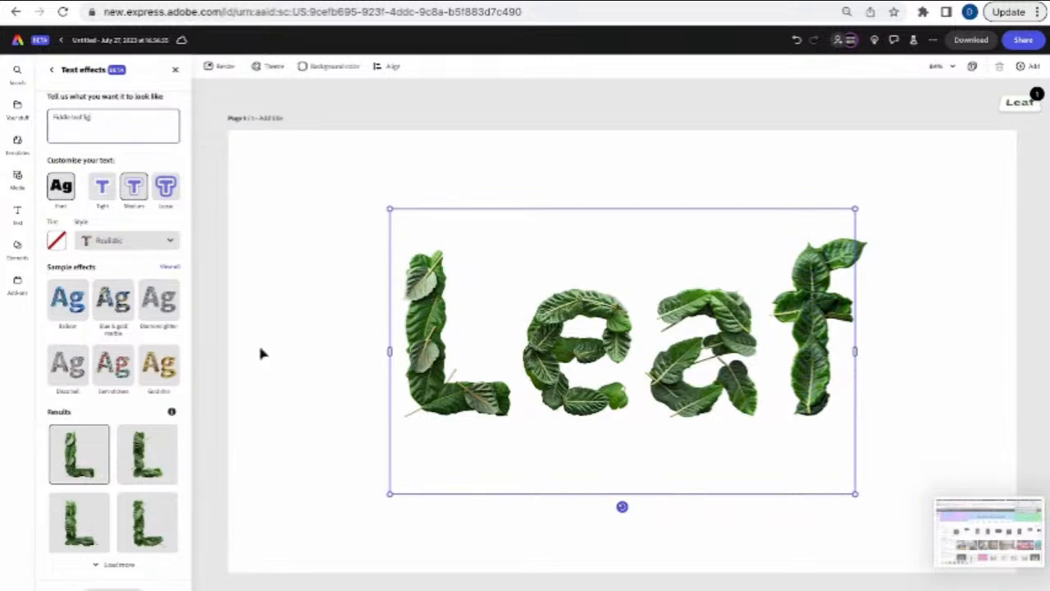
# - Try the second and third leaf results on the Leaf text, settling on the fourth variation
pyautogui.click(127, 449)
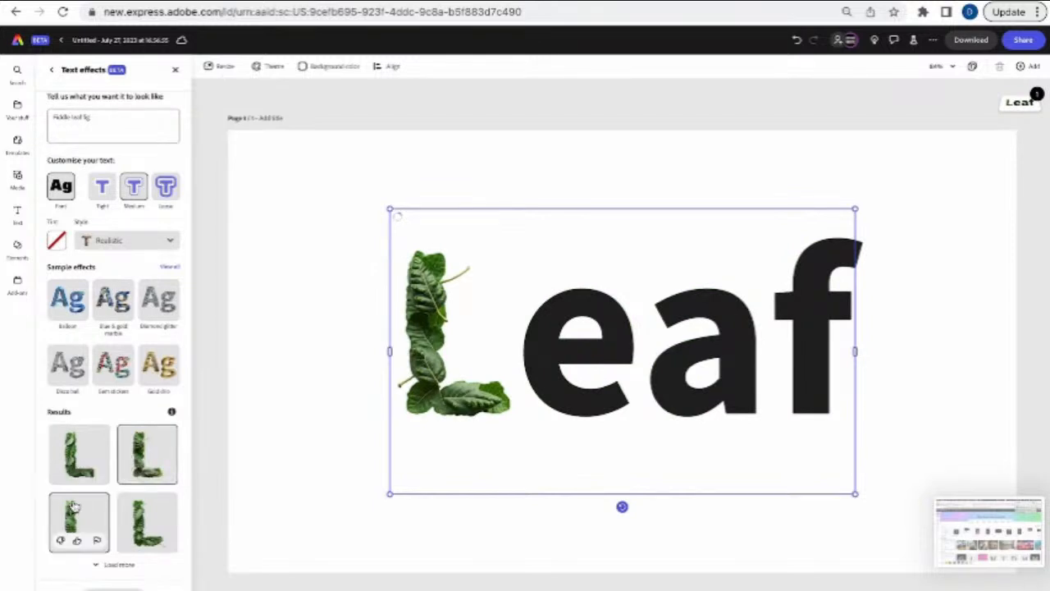
pyautogui.click(74, 509)
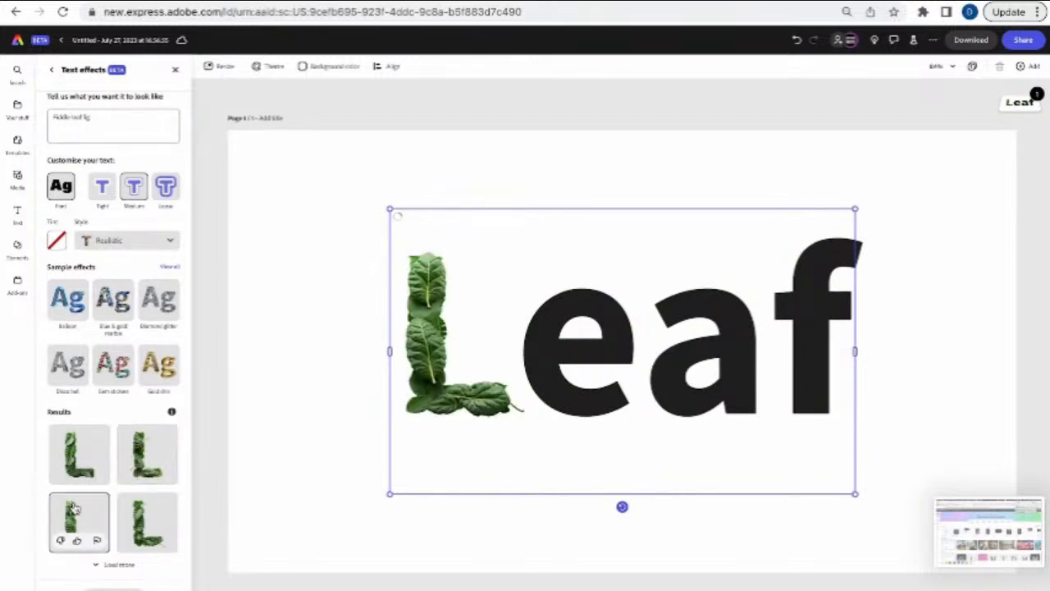
pyautogui.click(139, 513)
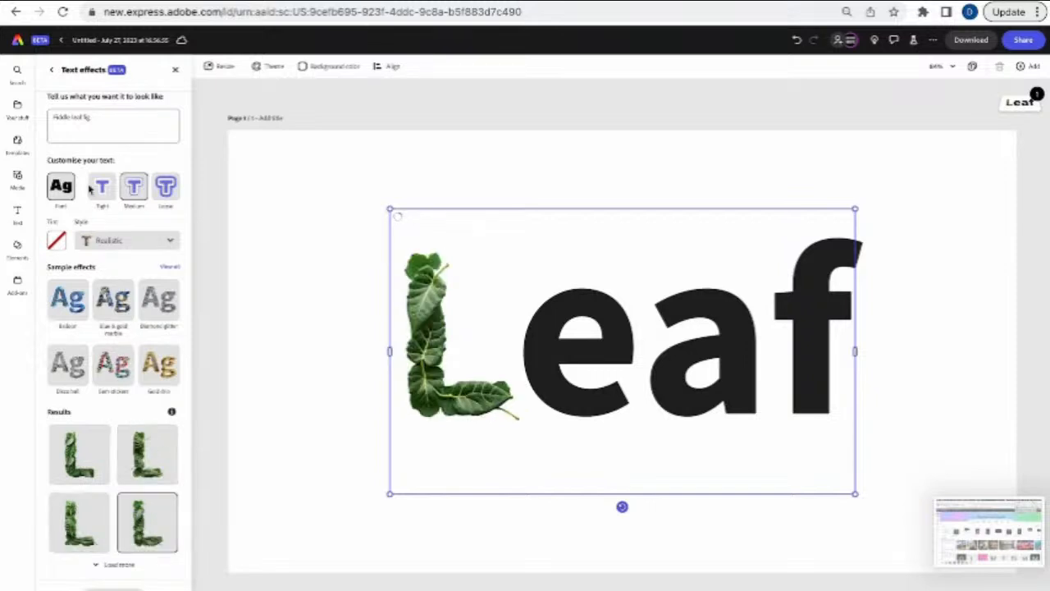
pyautogui.click(98, 120)
# - Regenerate the Leaf text effect from the prompt 'jungle vines' using the Loose shape fit
pyautogui.tripleClick(98, 120)
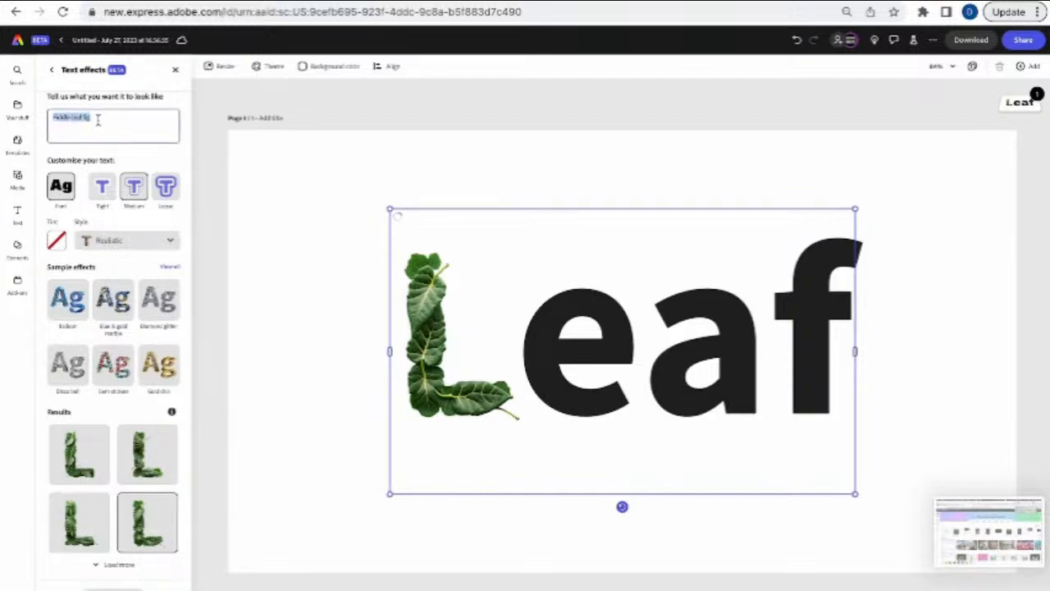
pyautogui.write('jungle')
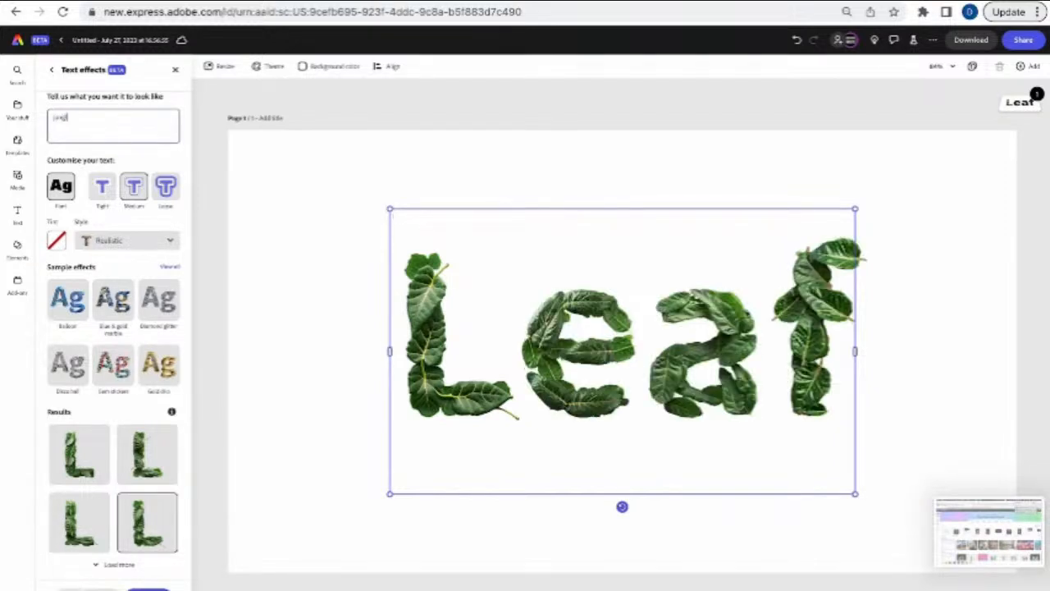
pyautogui.write(' vines')
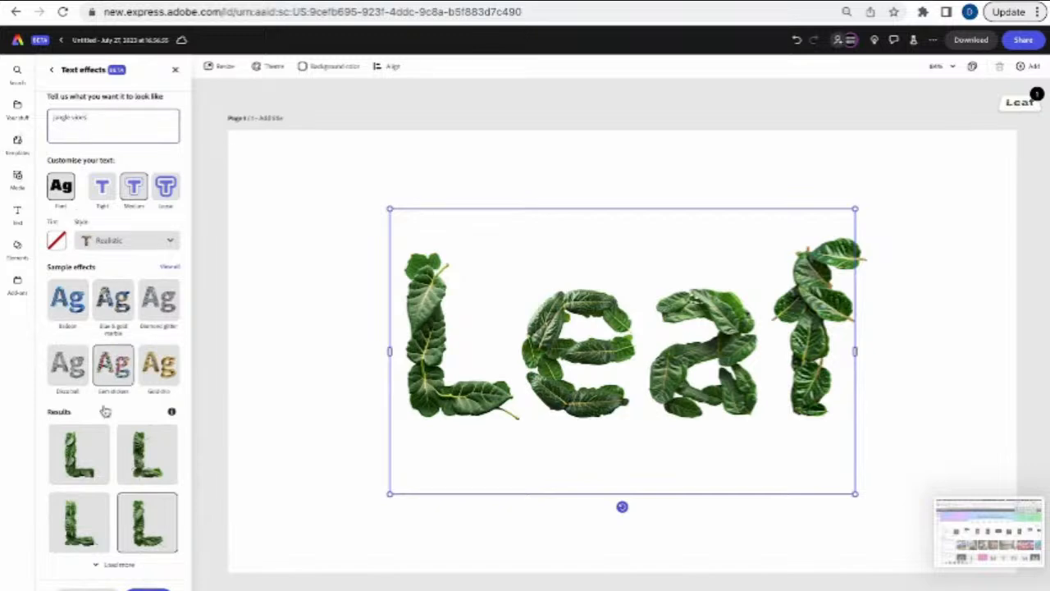
pyautogui.click(148, 588)
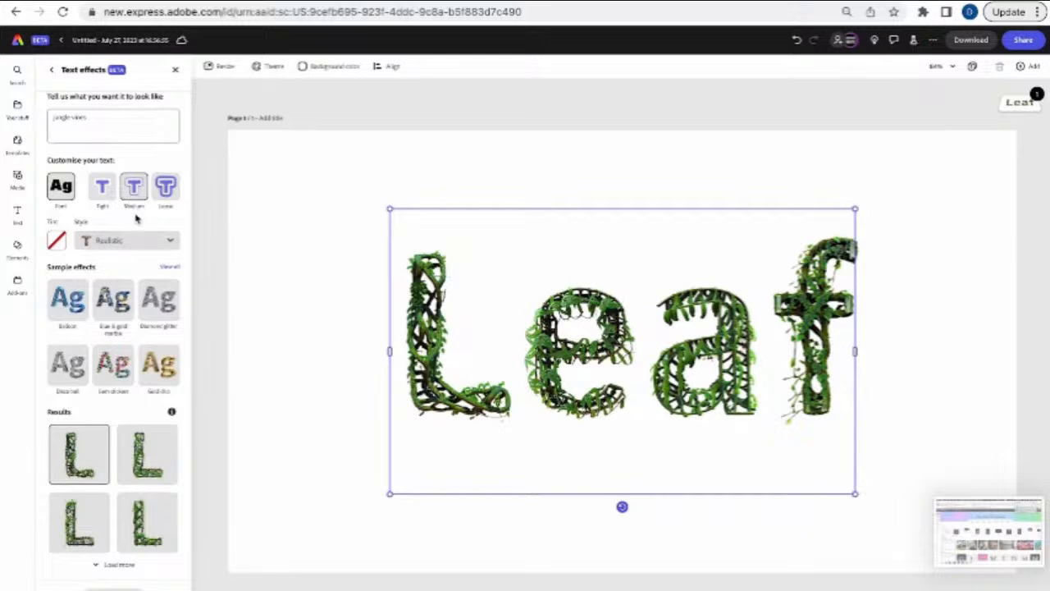
pyautogui.click(170, 204)
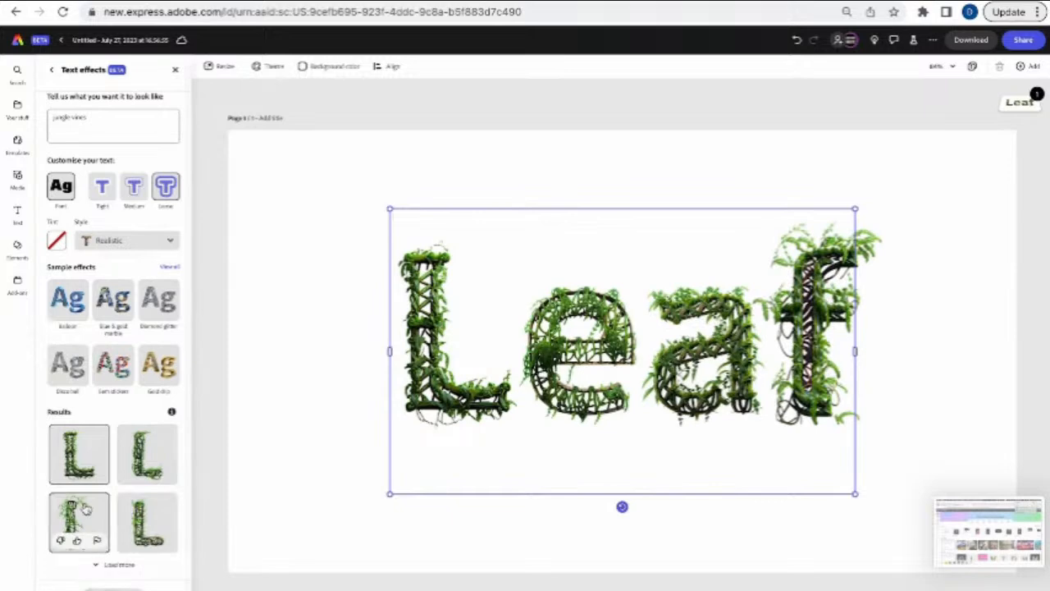
pyautogui.click(253, 387)
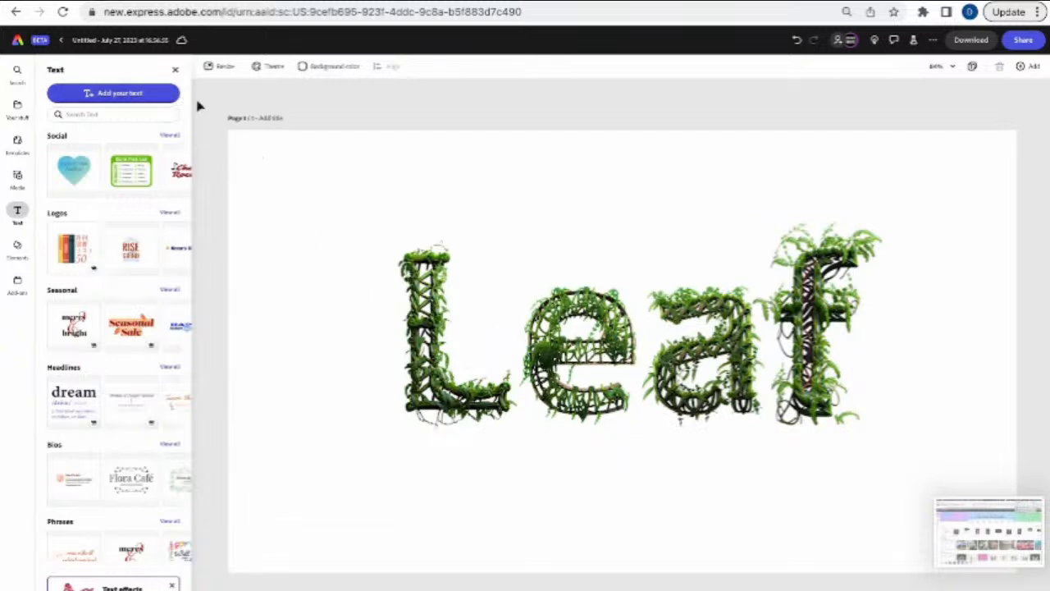
# - Go back to the Adobe Express home page and scroll through its creation options
pyautogui.click(17, 43)
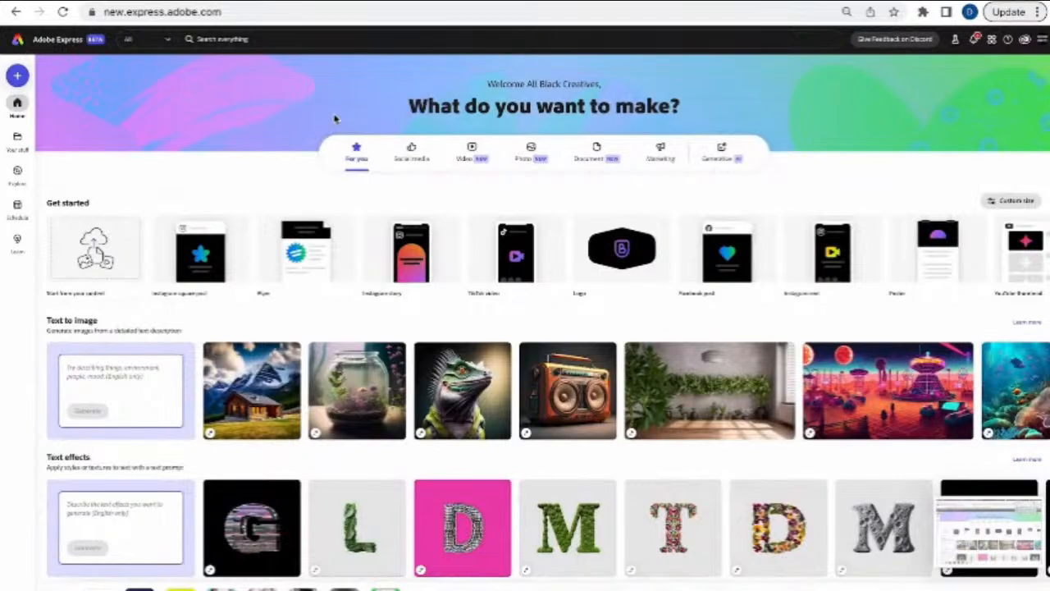
pyautogui.scroll(-2, 327, 367)
pyautogui.scroll(-2, 327, 367)
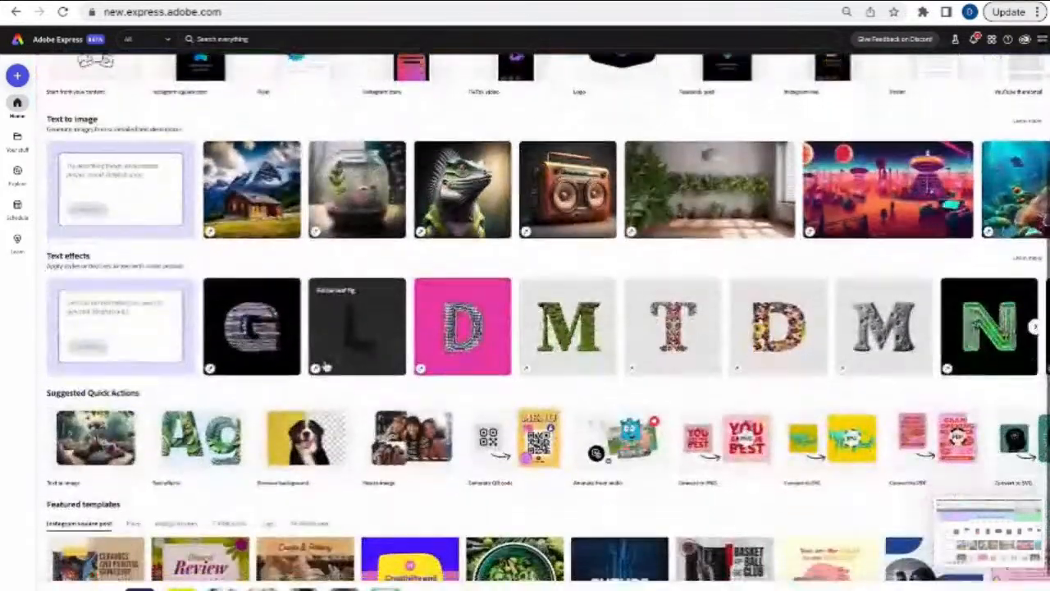
pyautogui.scroll(2, 327, 368)
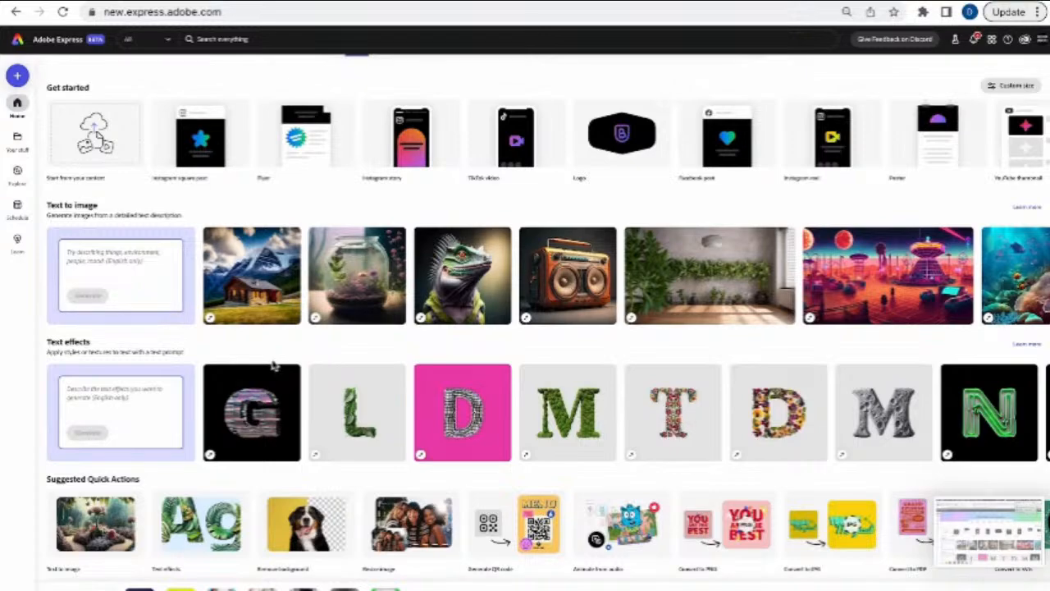
pyautogui.scroll(-3, 281, 376)
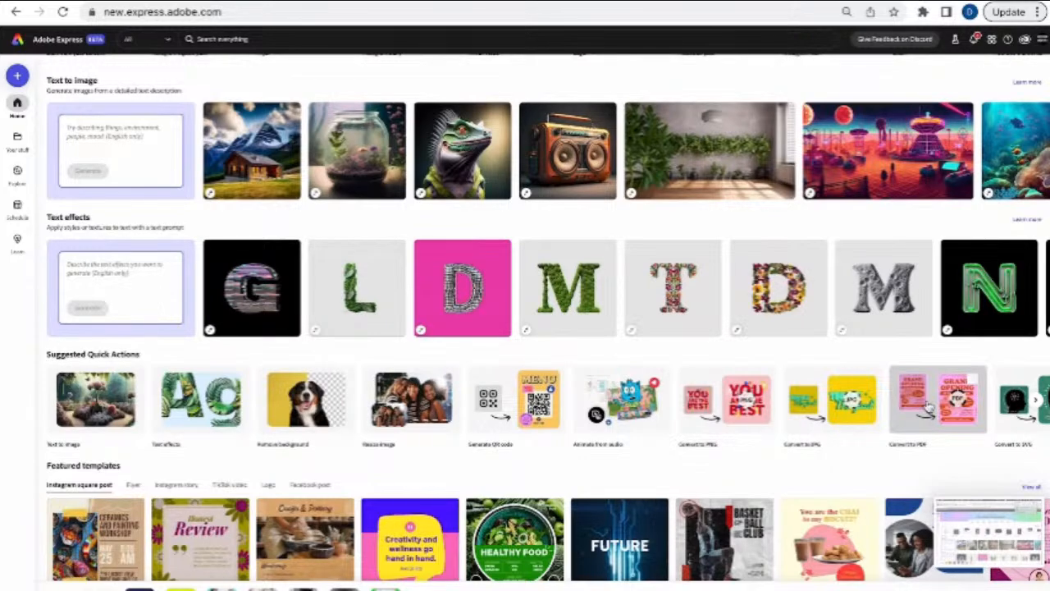
pyautogui.scroll(-1, 929, 408)
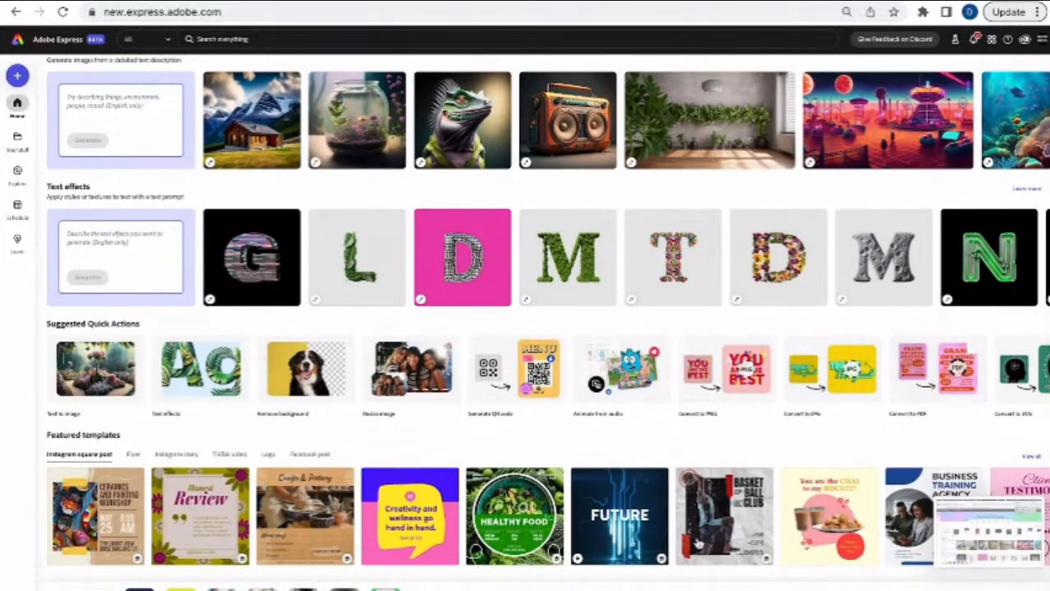
pyautogui.scroll(4, 275, 514)
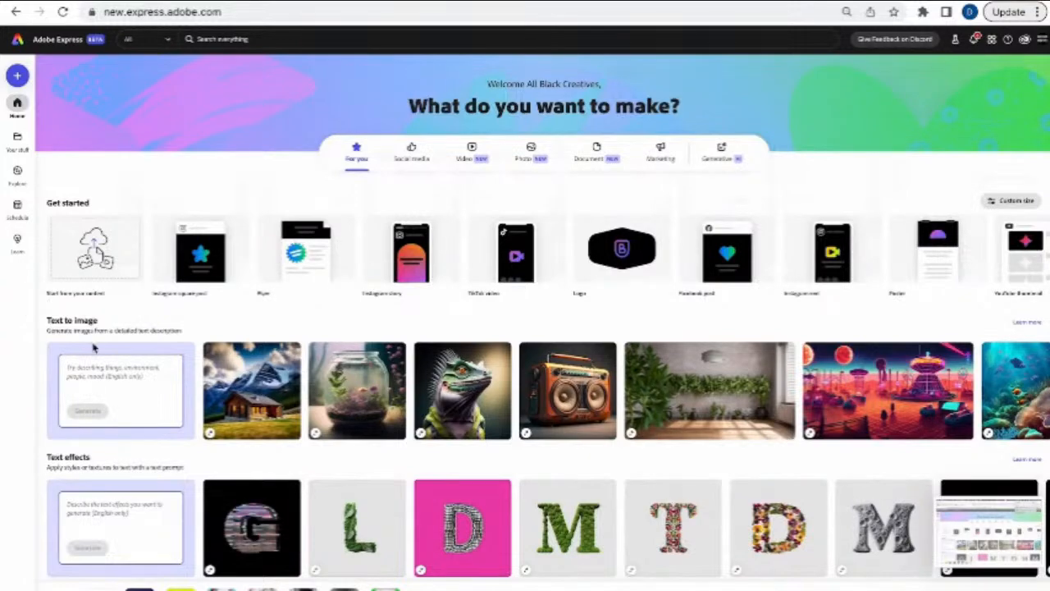
pyautogui.scroll(-3, 113, 452)
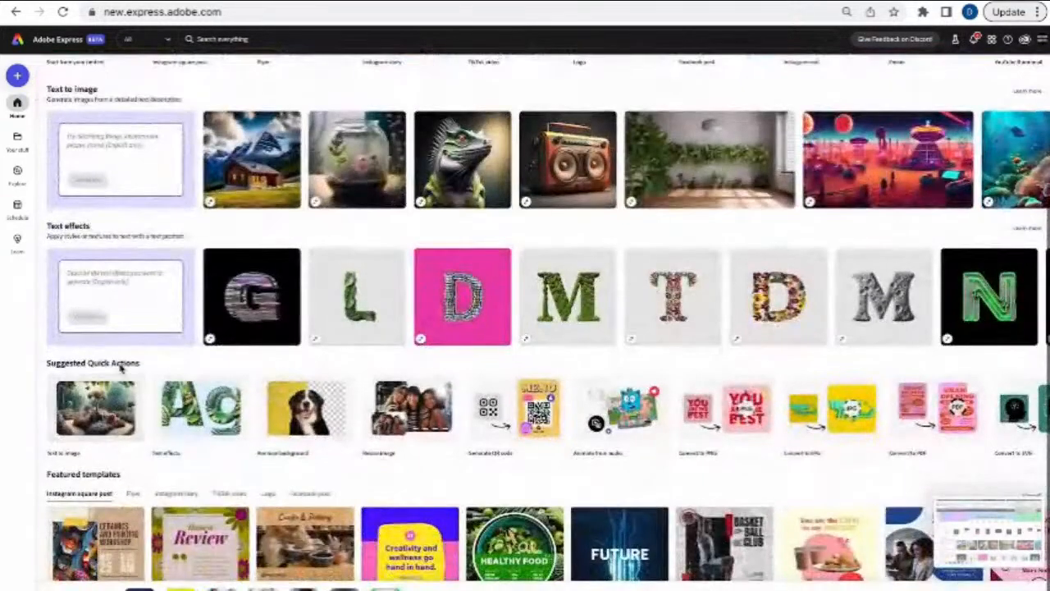
pyautogui.scroll(-1, 122, 369)
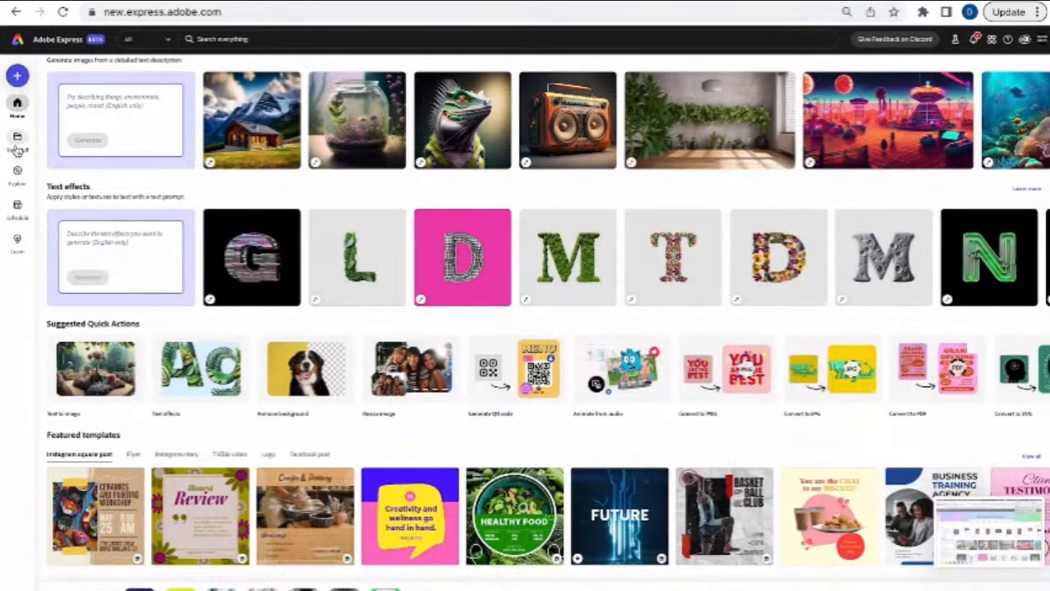
pyautogui.moveTo(17, 150)
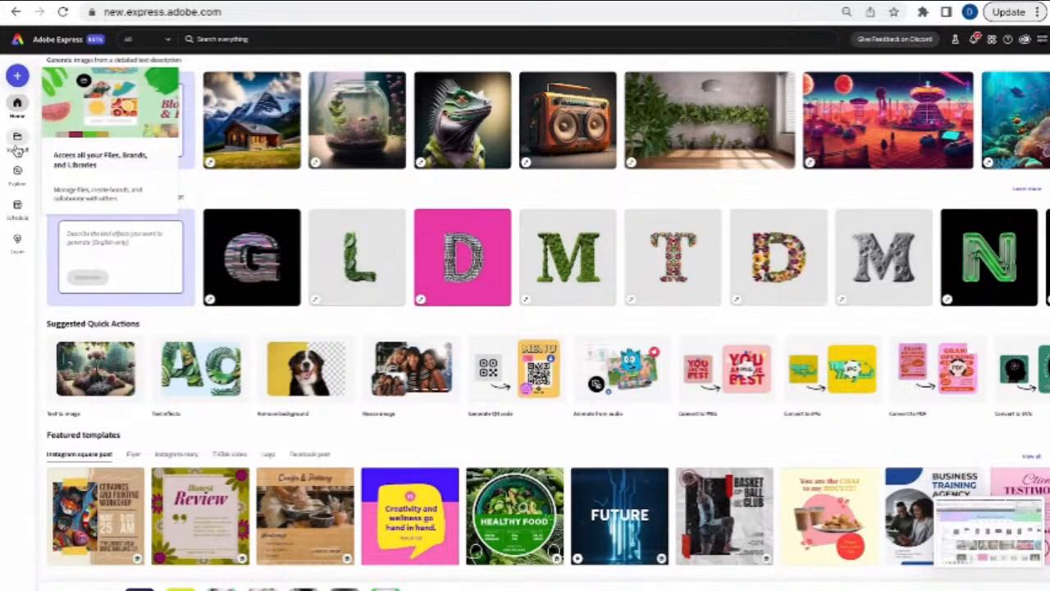
# - Open the ABC Studios Summer file from Your stuff
pyautogui.click(18, 150)
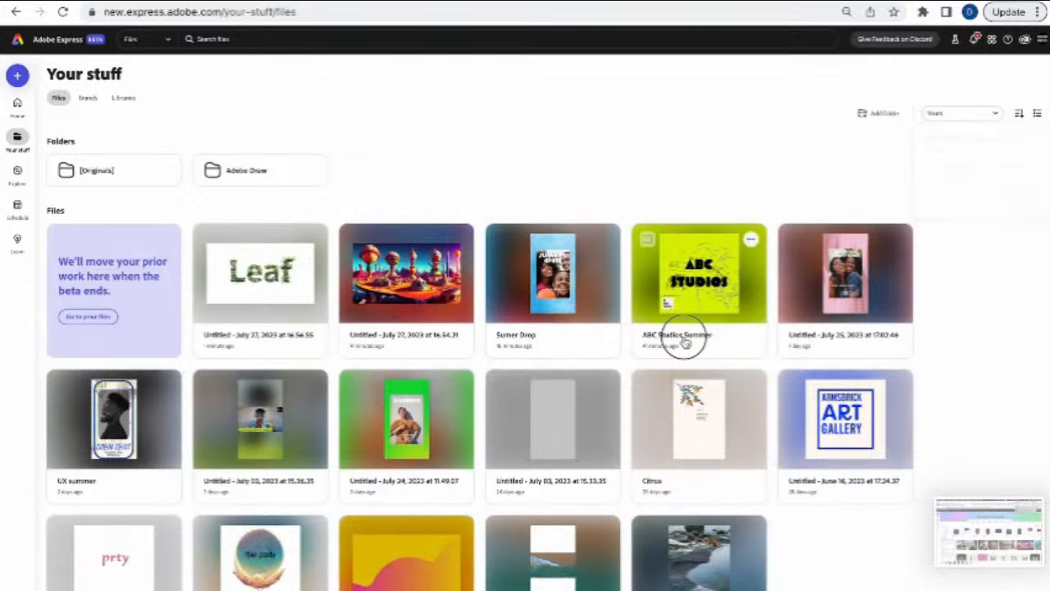
pyautogui.click(689, 333)
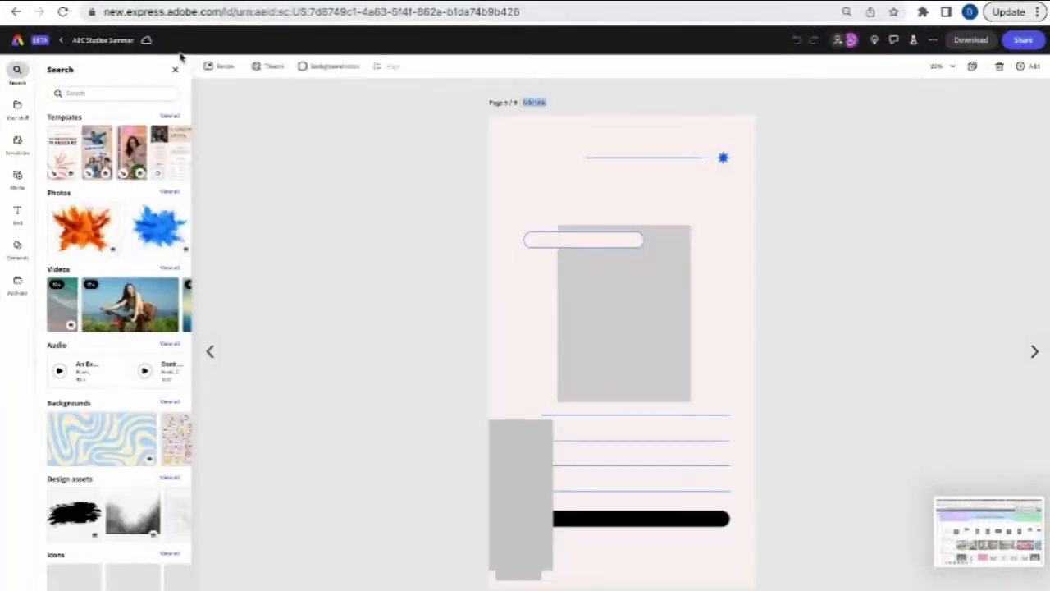
# - Review the ABC Studios cover page and its telephone line drawing, then move to page 2
pyautogui.click(175, 69)
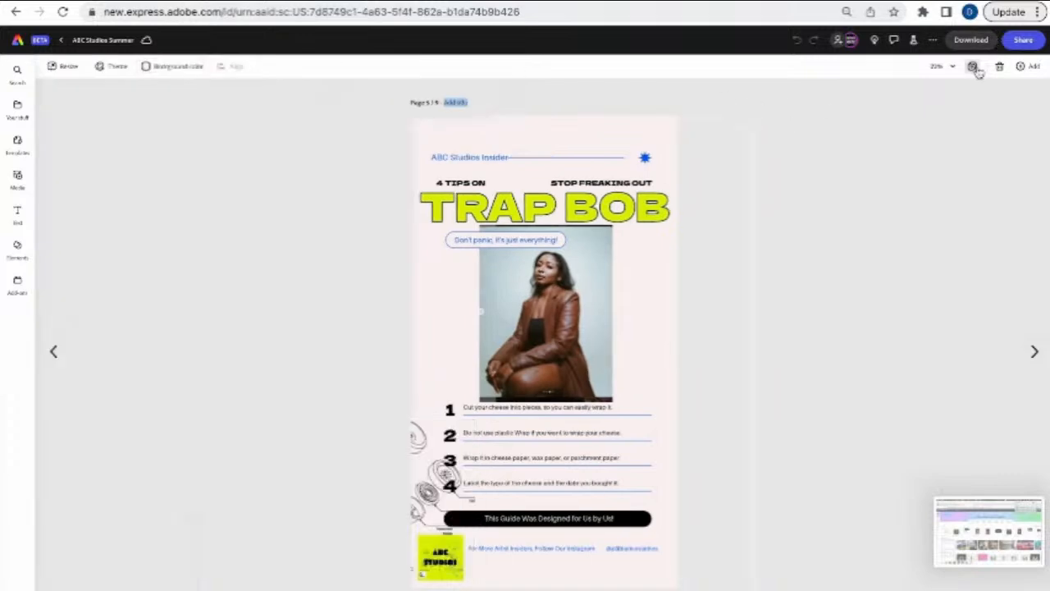
pyautogui.click(973, 67)
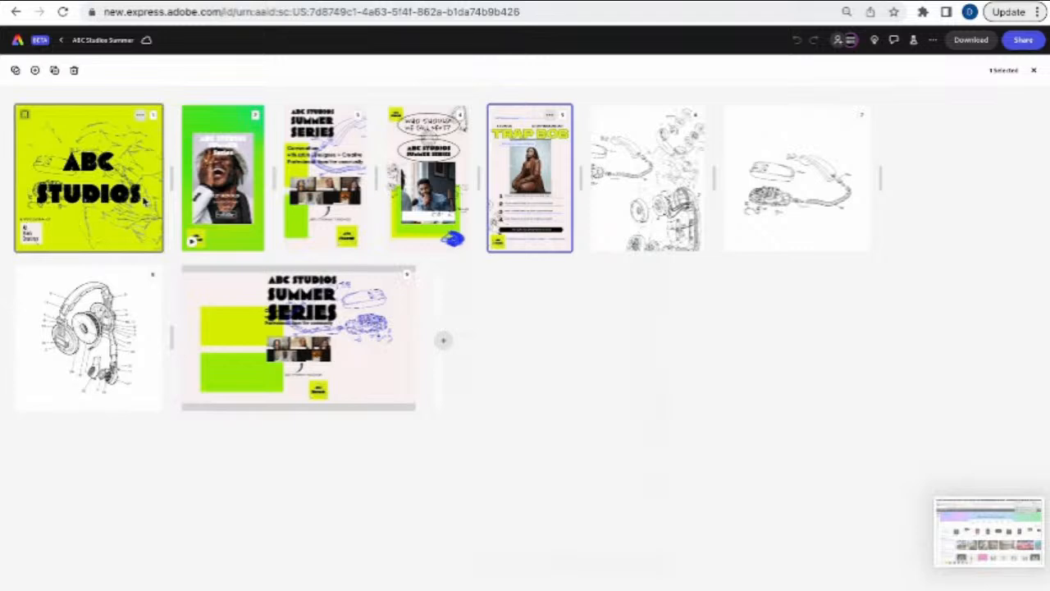
pyautogui.doubleClick(98, 194)
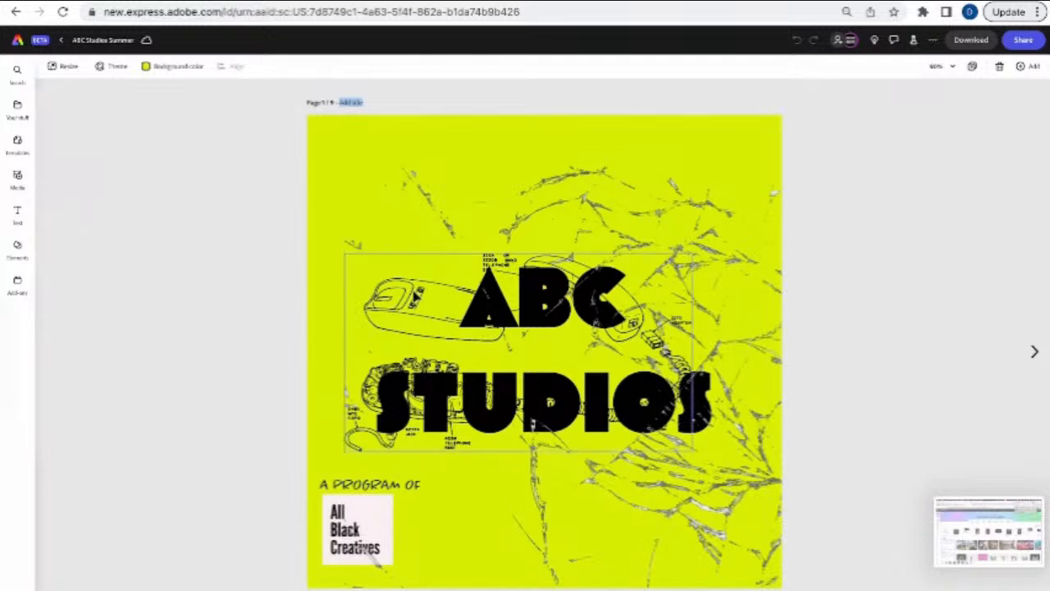
pyautogui.click(415, 297)
pyautogui.click(324, 366)
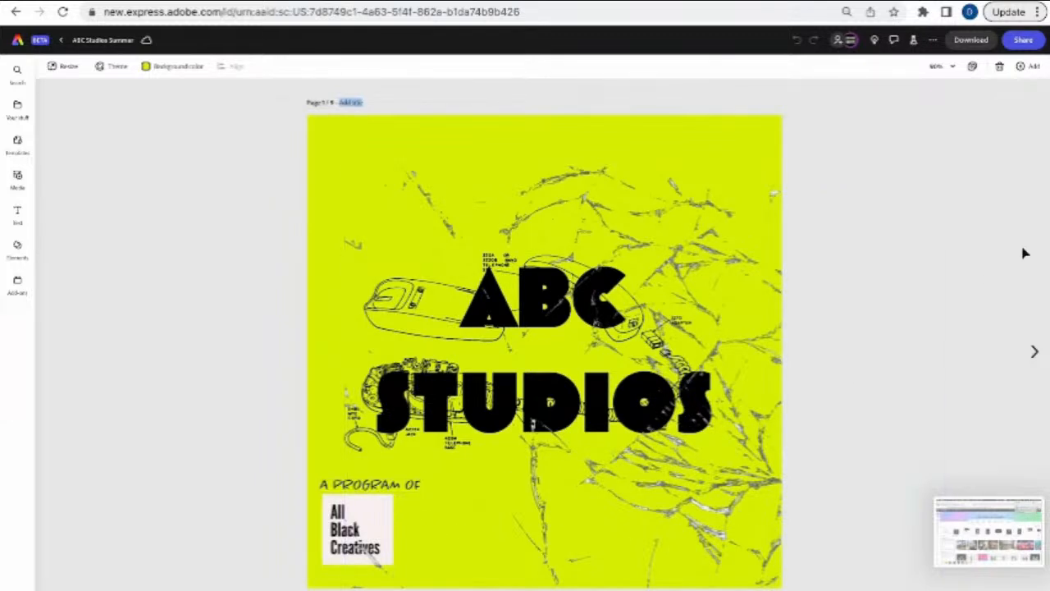
pyautogui.click(1033, 350)
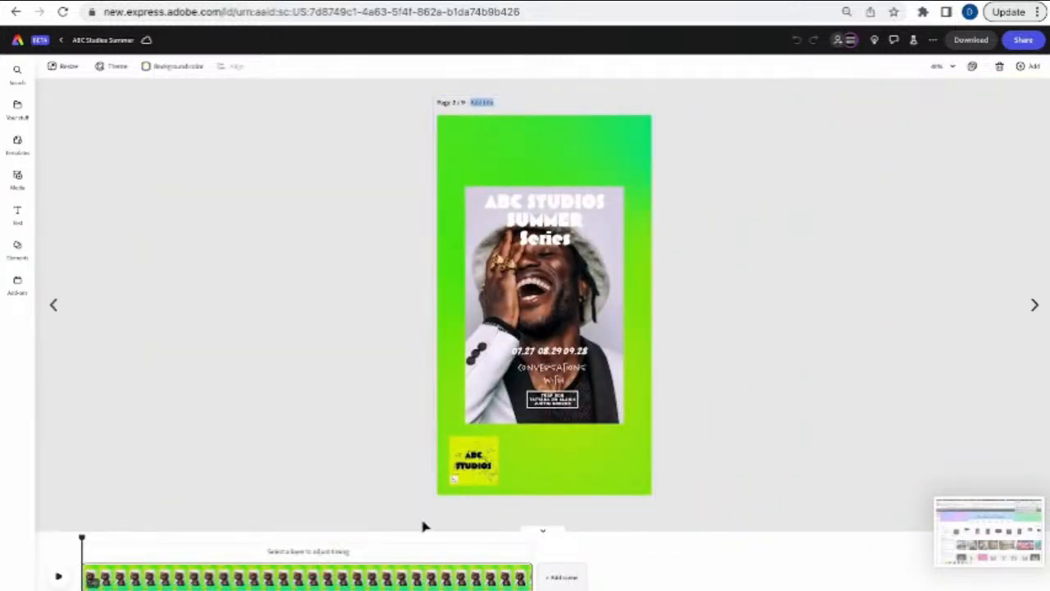
# - Shorten then lengthen the page 2 scene's duration, previewing the animation after each change
pyautogui.click(526, 577)
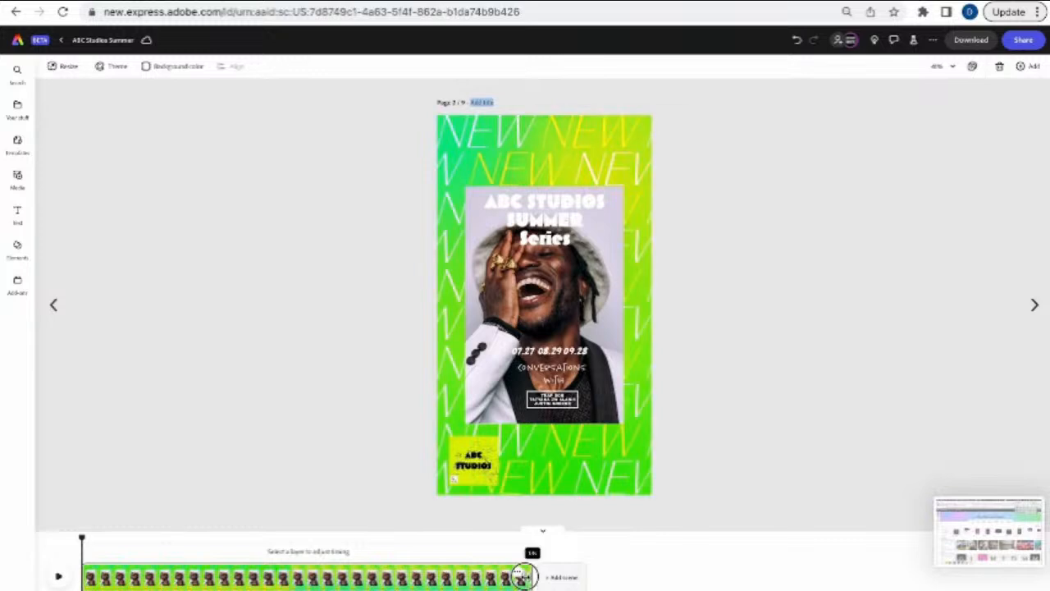
pyautogui.moveTo(526, 577); pyautogui.dragTo(308, 577)
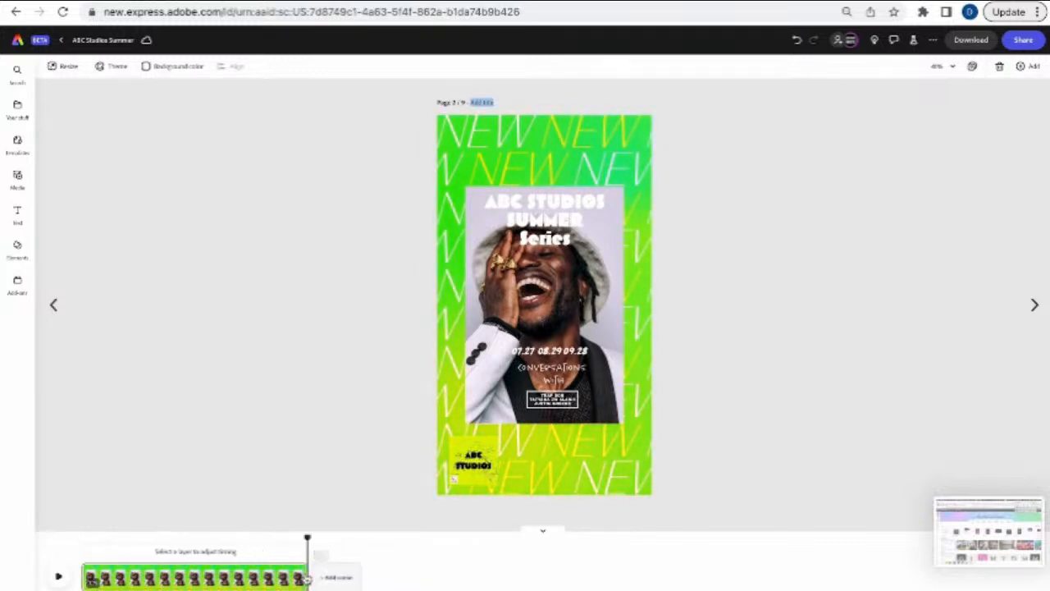
pyautogui.click(58, 577)
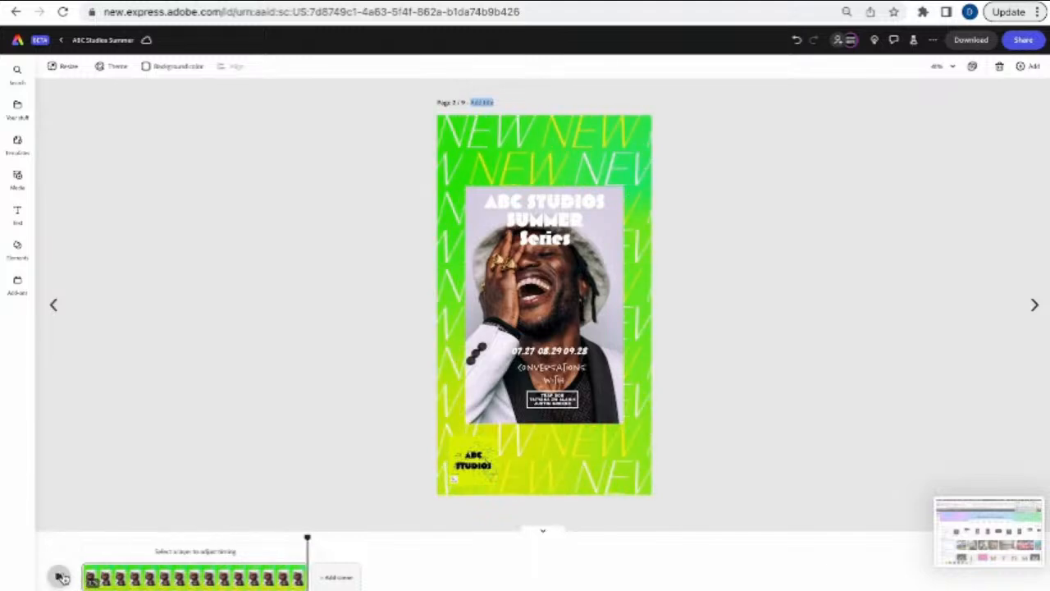
pyautogui.moveTo(301, 577); pyautogui.dragTo(571, 572)
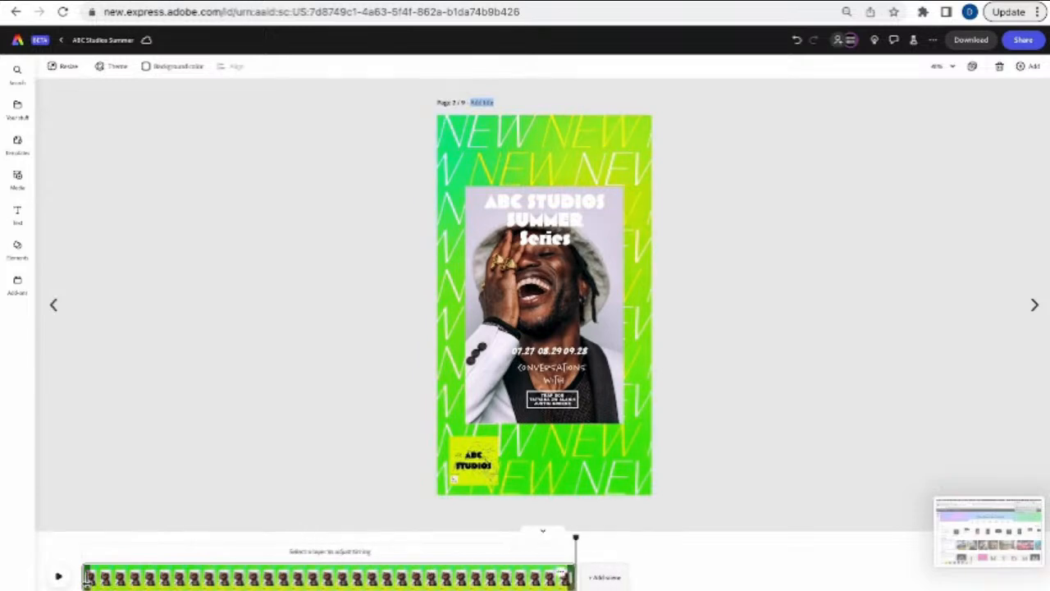
pyautogui.click(59, 576)
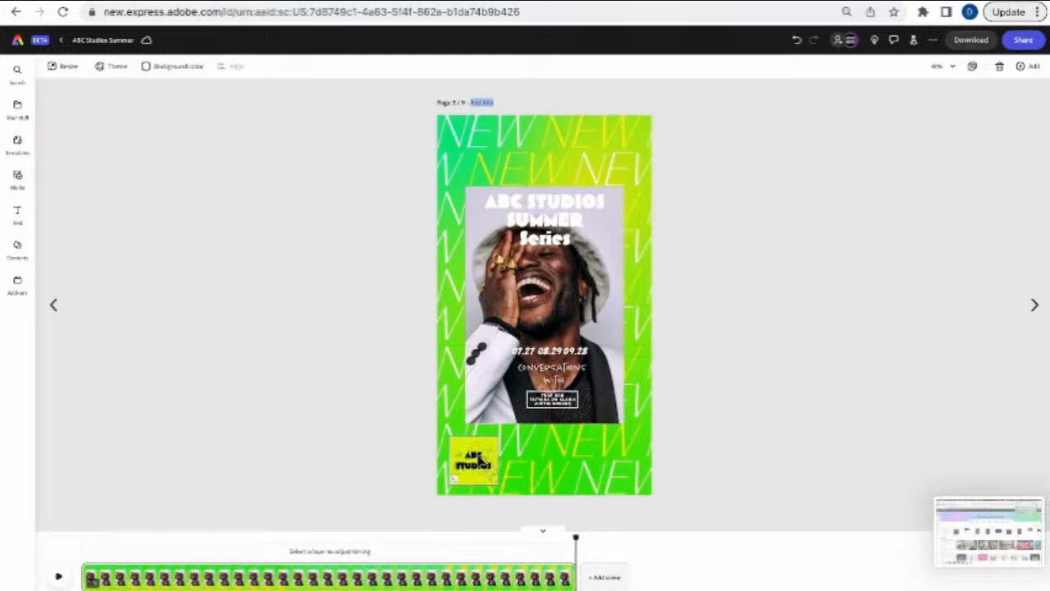
# - Advance through pages 3, 4 and the Trap Bob page, then view all pages as a grid
pyautogui.click(1035, 304)
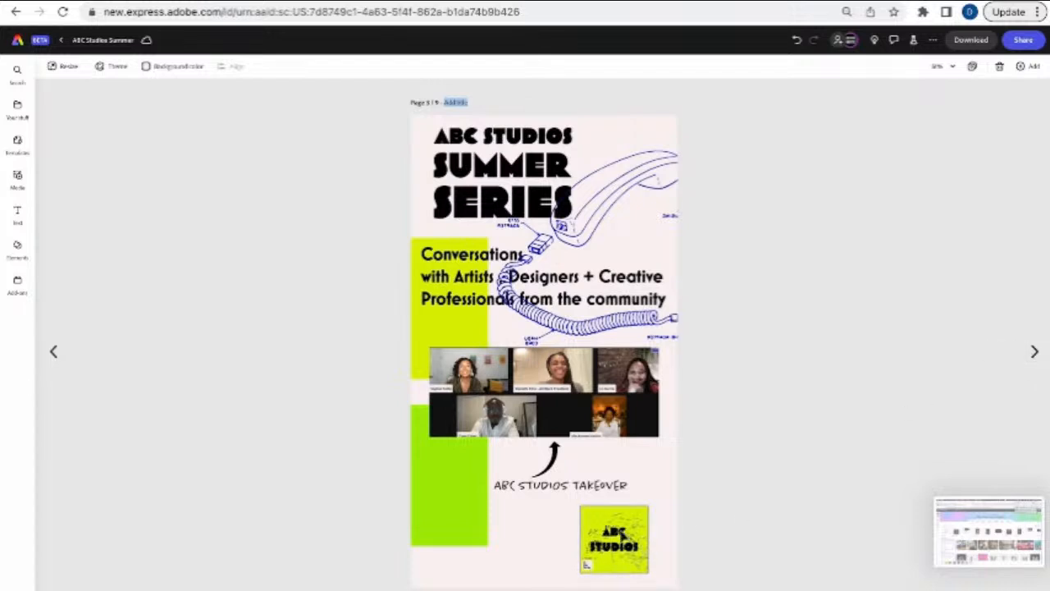
pyautogui.click(1033, 351)
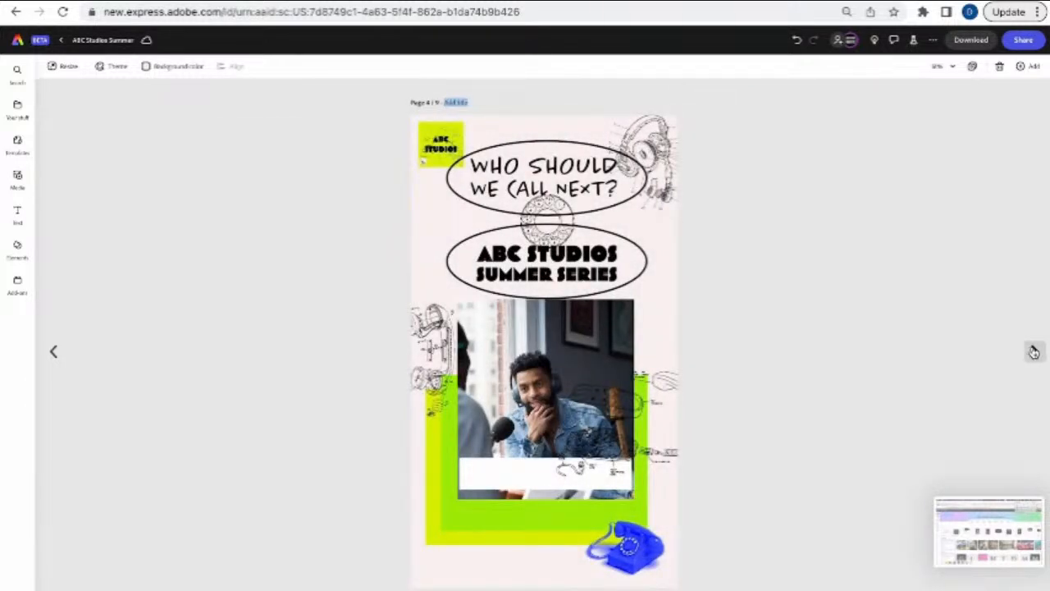
pyautogui.click(1033, 351)
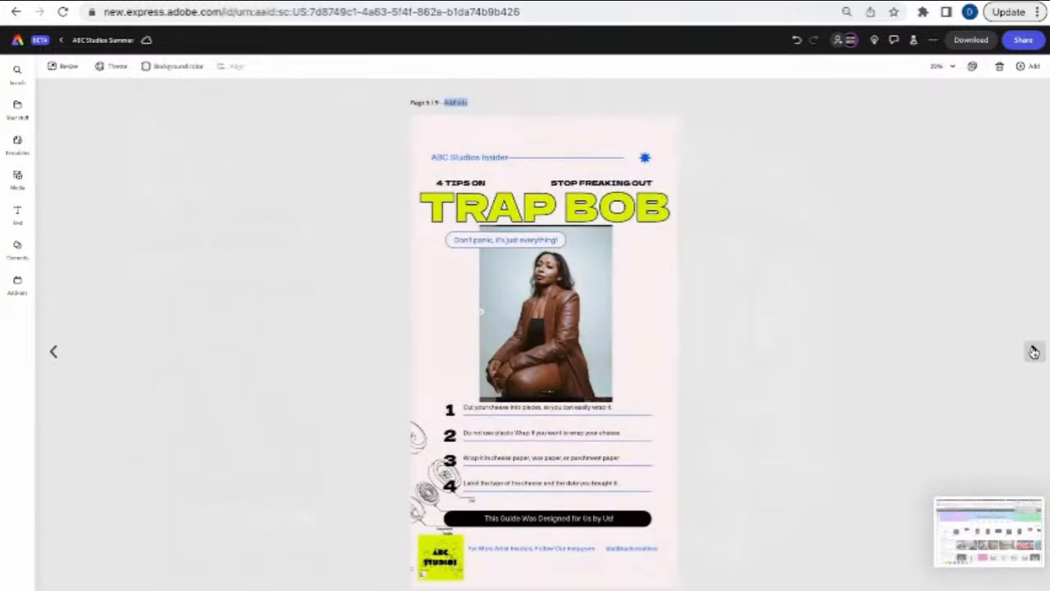
pyautogui.click(974, 71)
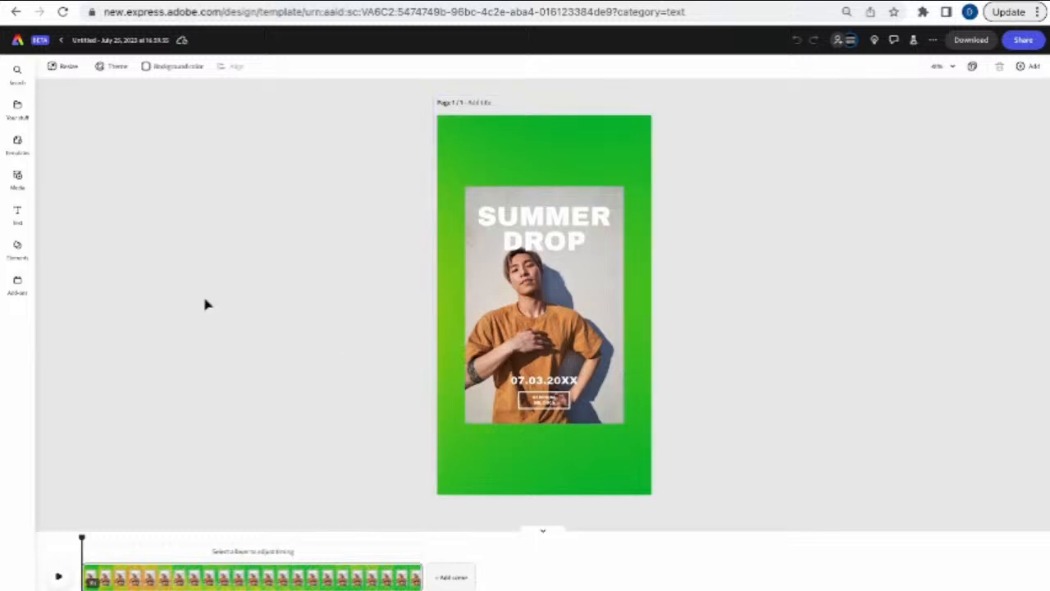
# - Browse the Templates panel, then leave the editor for the home page
pyautogui.click(18, 162)
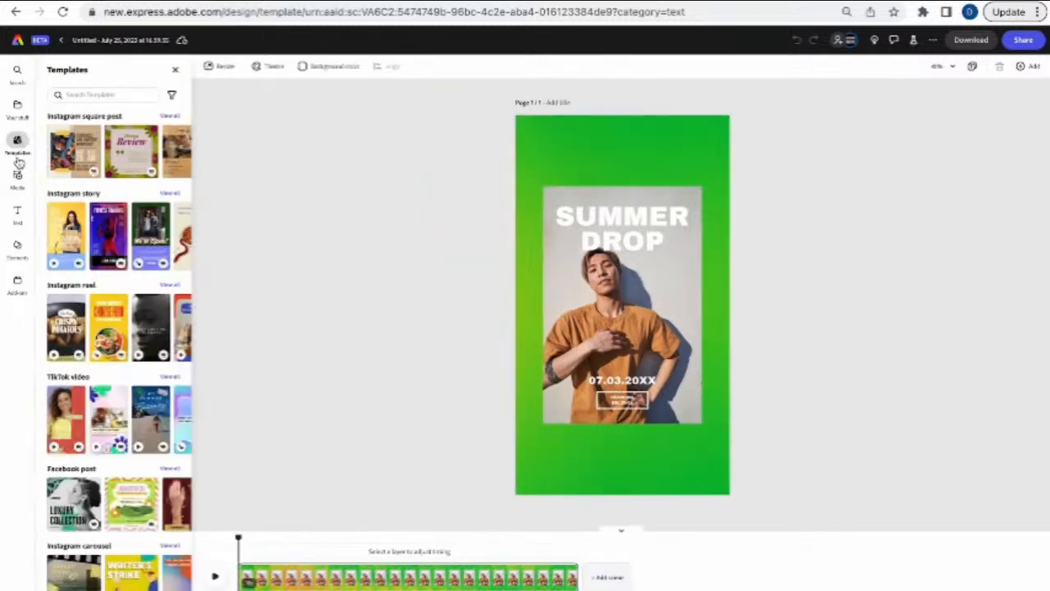
pyautogui.click(18, 48)
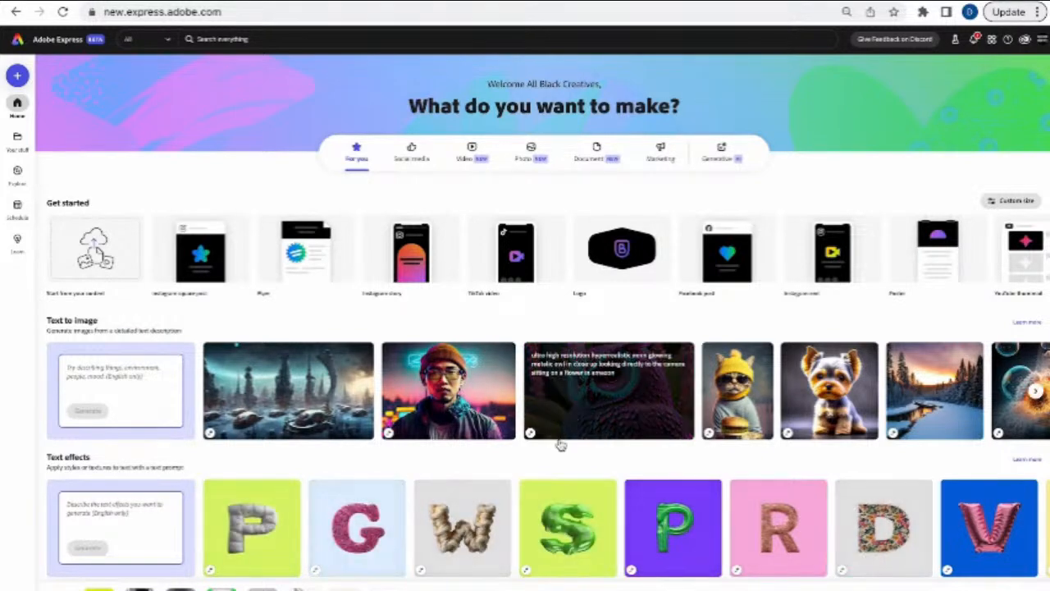
pyautogui.scroll(-3, 558, 448)
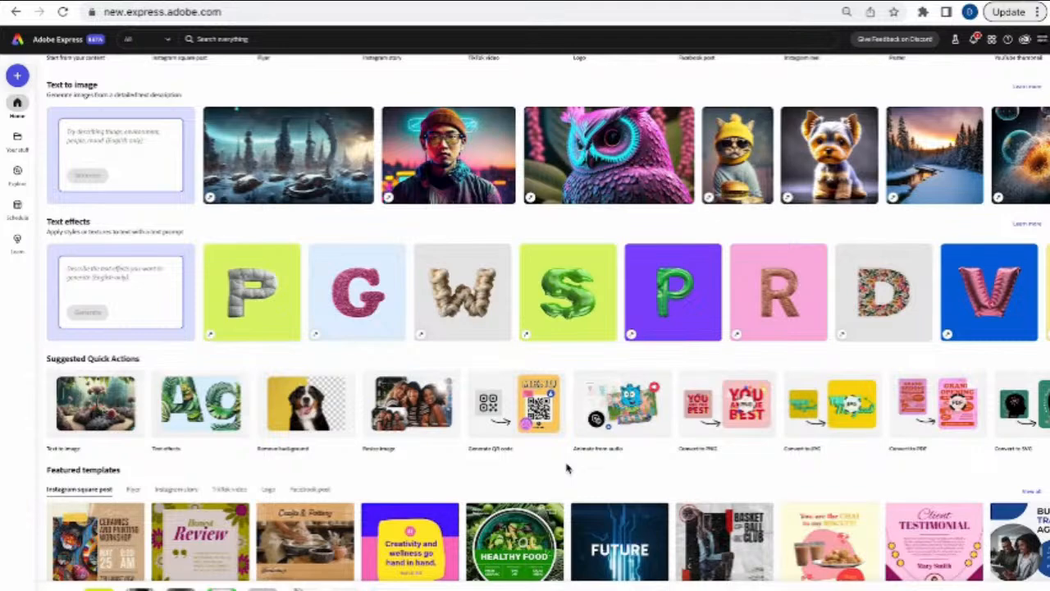
pyautogui.scroll(-1, 566, 468)
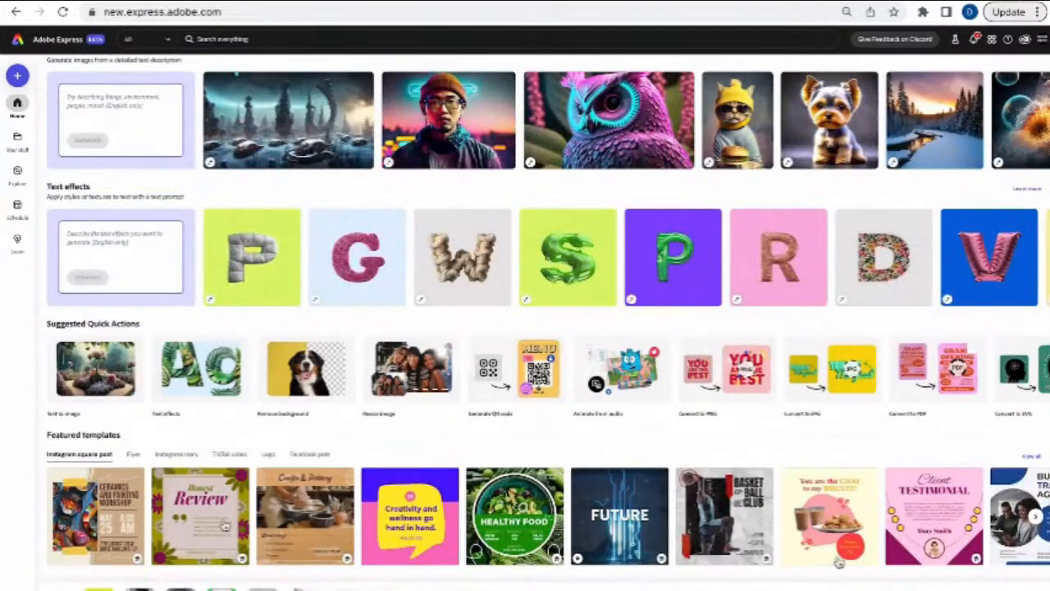
pyautogui.scroll(4, 579, 452)
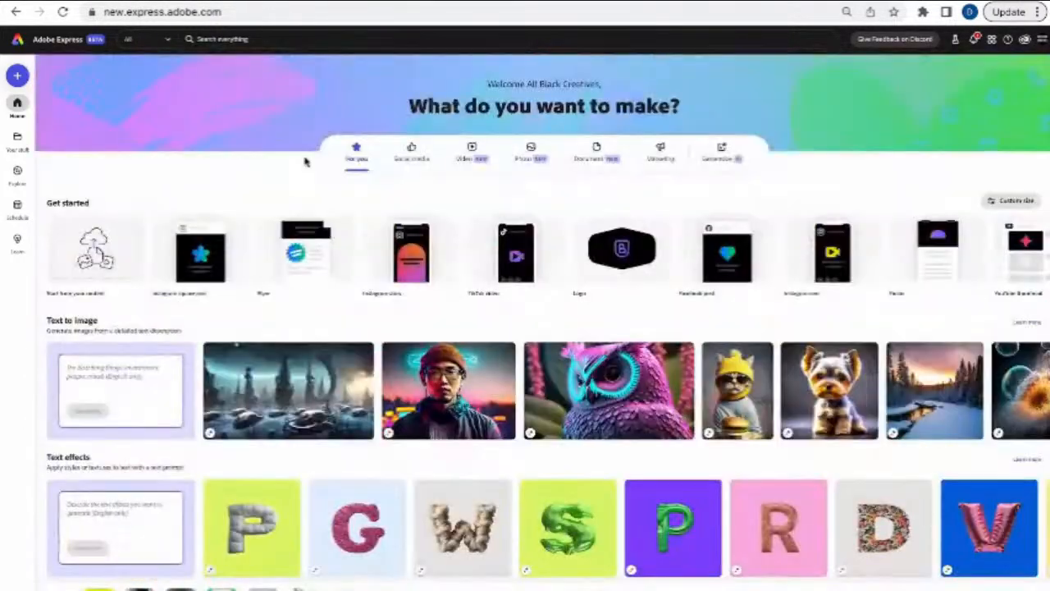
# - Search Templates for 'instagram story' using the 'ins' suggestion
pyautogui.click(167, 41)
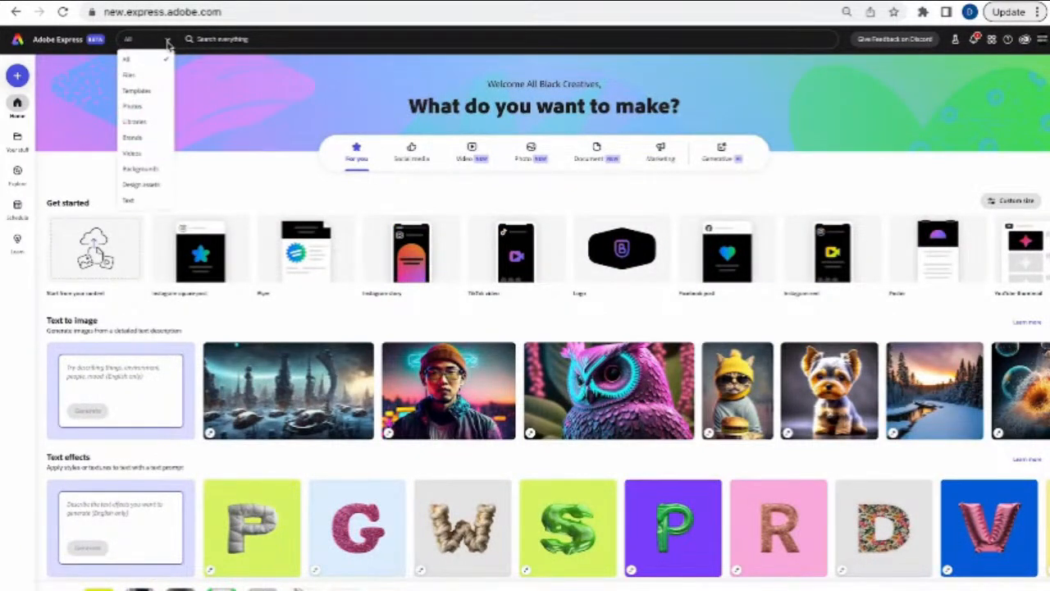
pyautogui.click(152, 91)
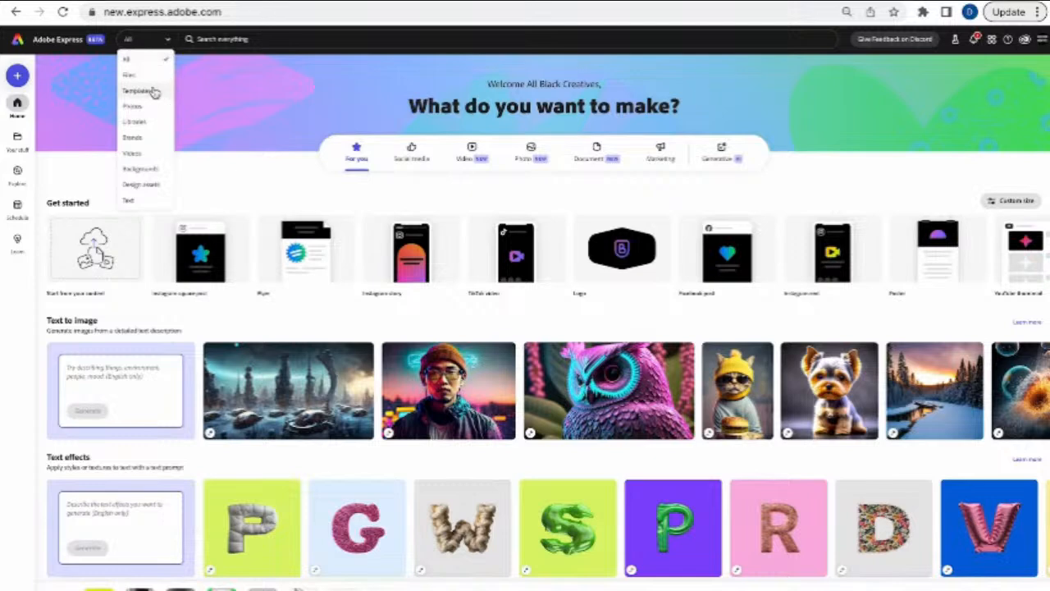
pyautogui.click(280, 39)
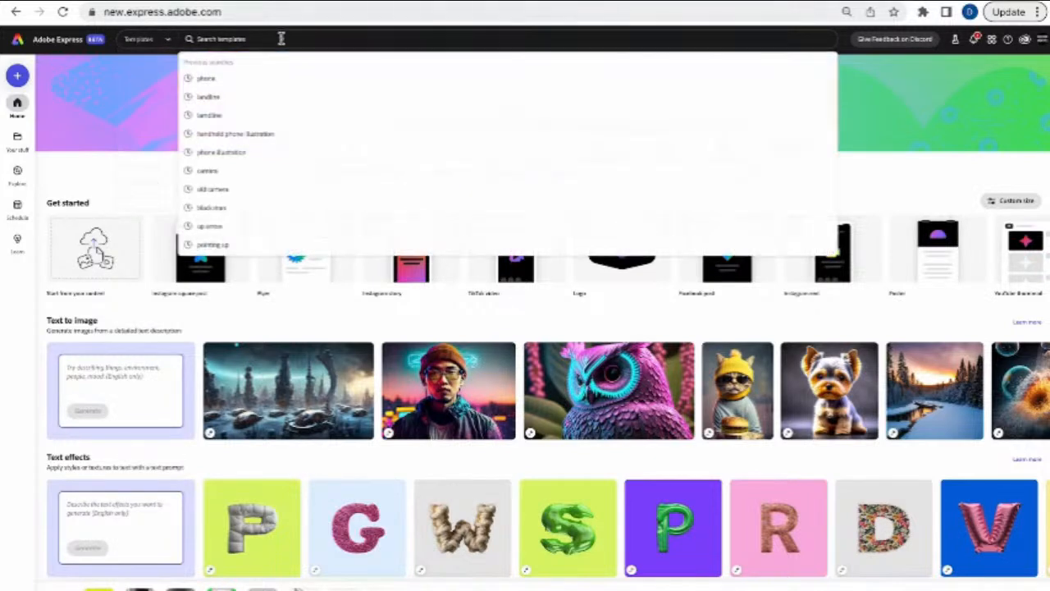
pyautogui.write('ins')
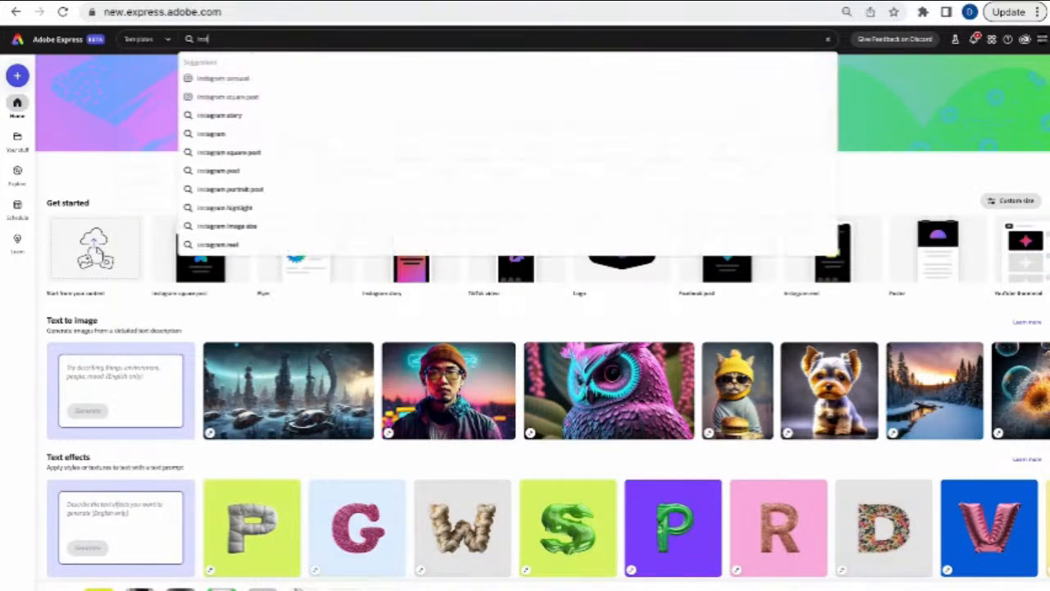
pyautogui.click(224, 119)
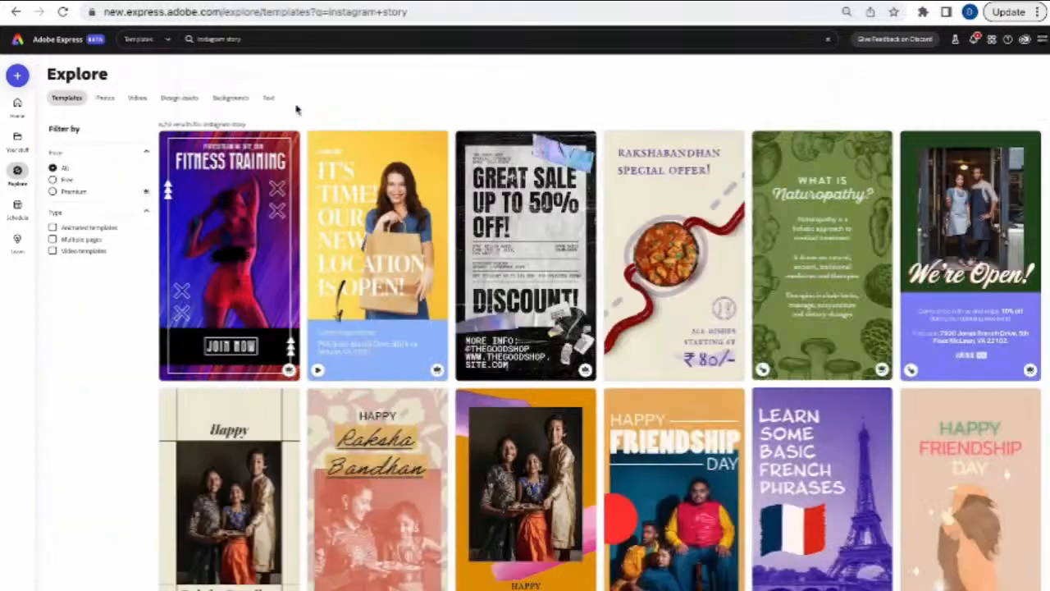
# - Scroll the instagram story results and open the Summer Drop template
pyautogui.scroll(-1, 450, 320)
pyautogui.scroll(-10, 450, 319)
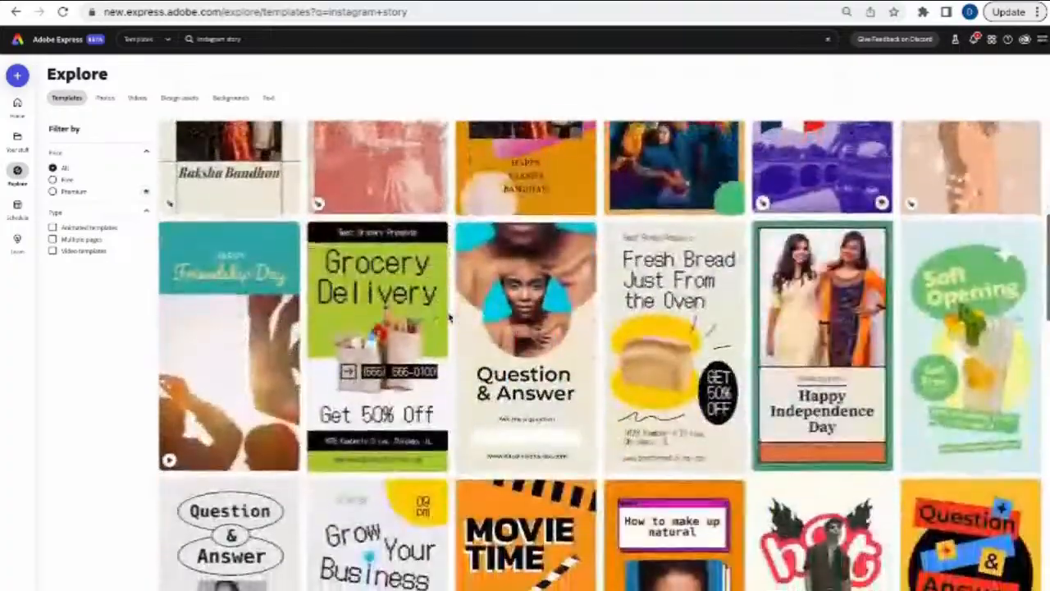
pyautogui.scroll(-10, 450, 318)
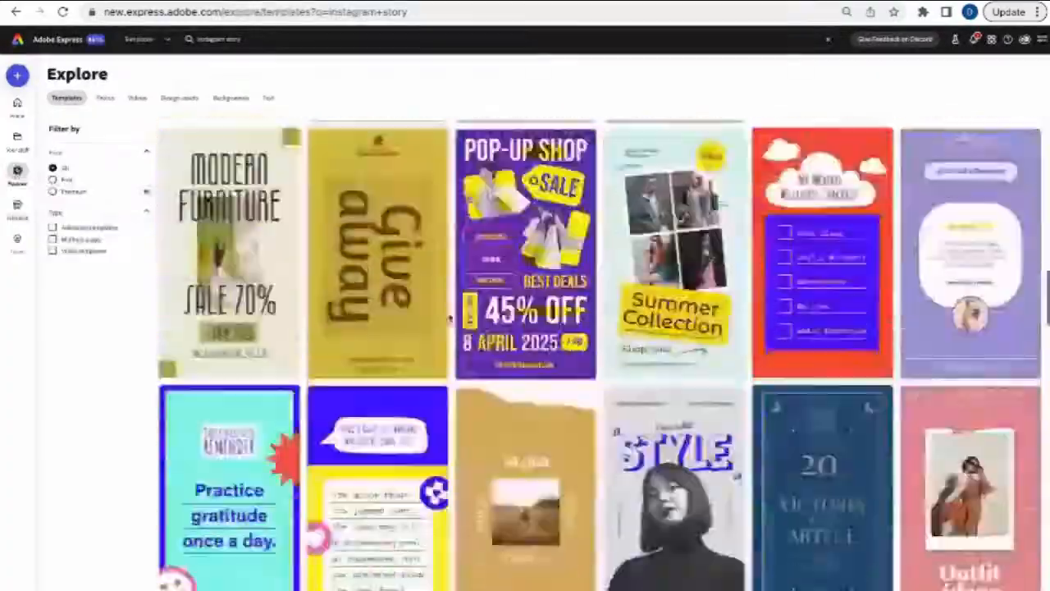
pyautogui.scroll(-4, 450, 318)
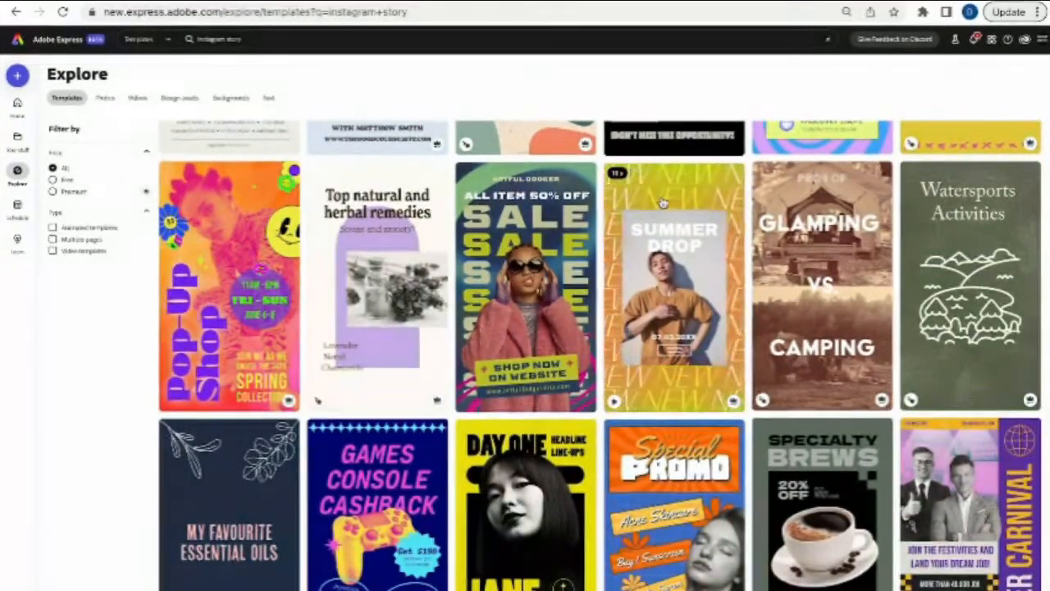
pyautogui.click(664, 202)
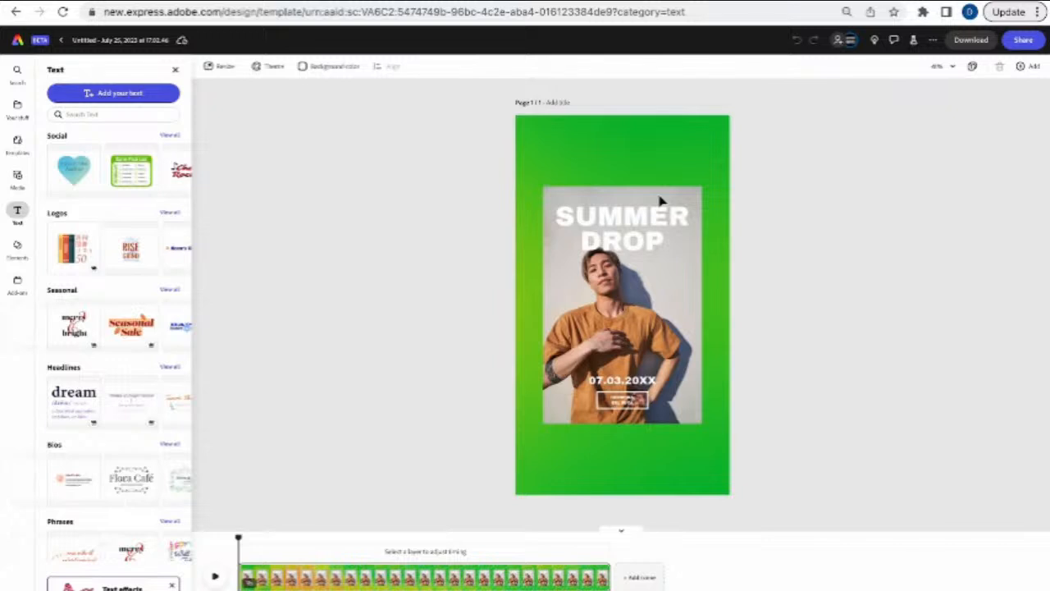
# - Close the Text panel and play, then pause, the Summer Drop template's animation
pyautogui.click(175, 70)
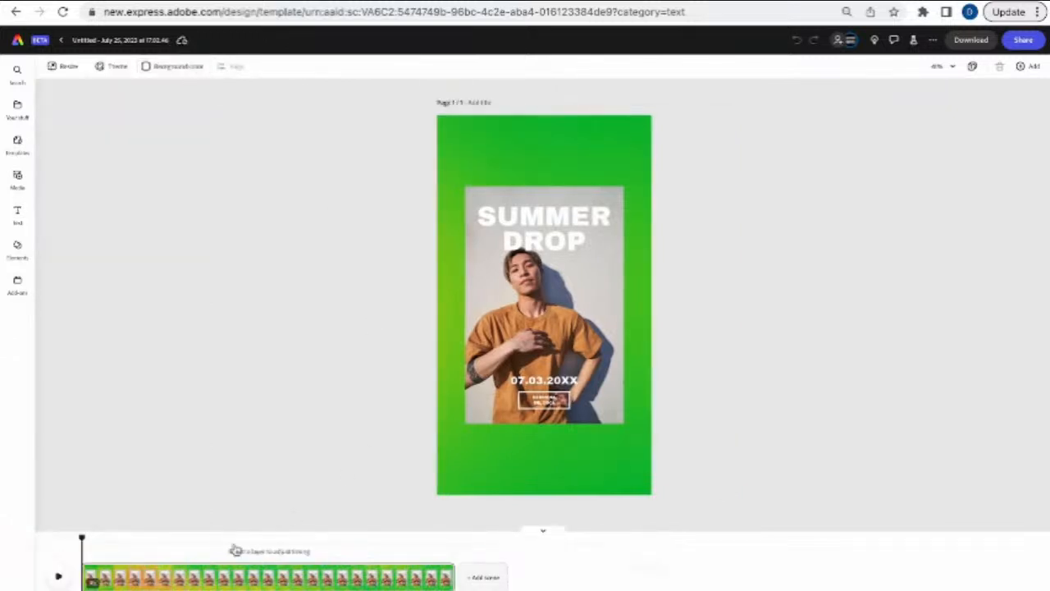
pyautogui.click(59, 579)
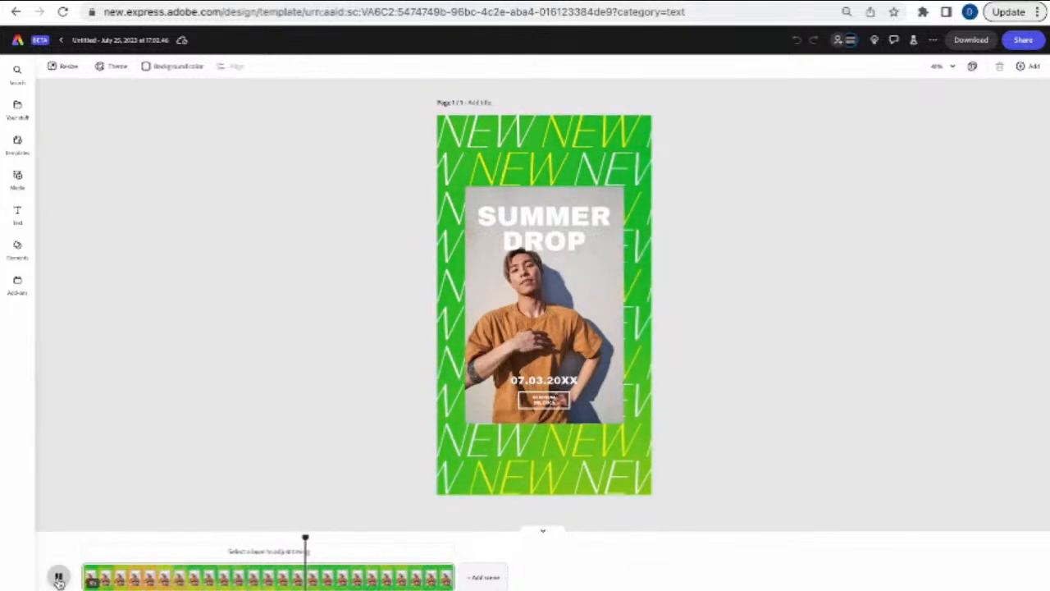
pyautogui.click(59, 578)
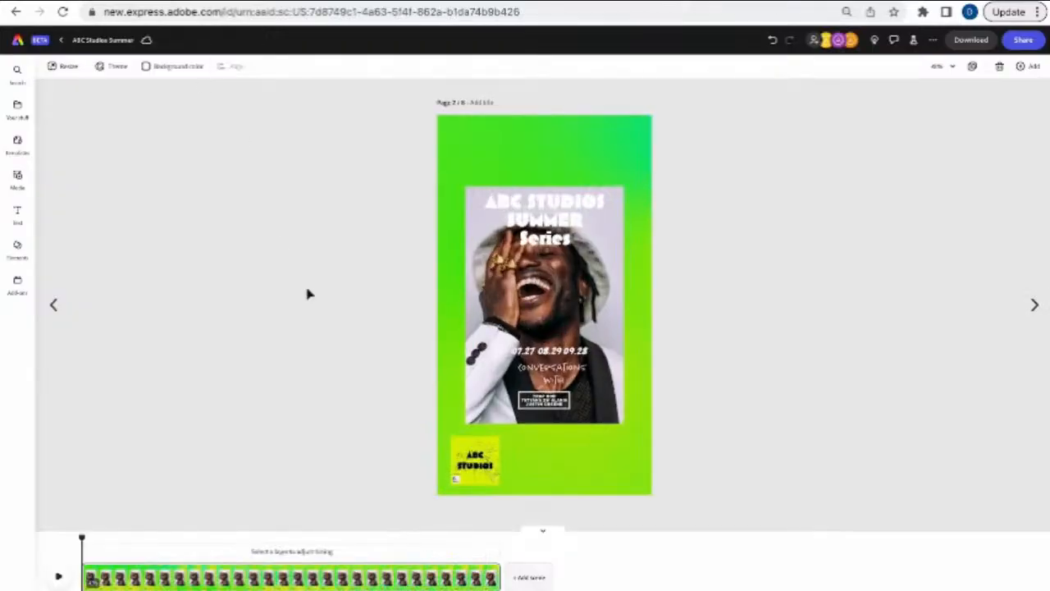
# - Play page 2's Summer Series animation, then scrub the playhead back to its opening frame
pyautogui.click(58, 577)
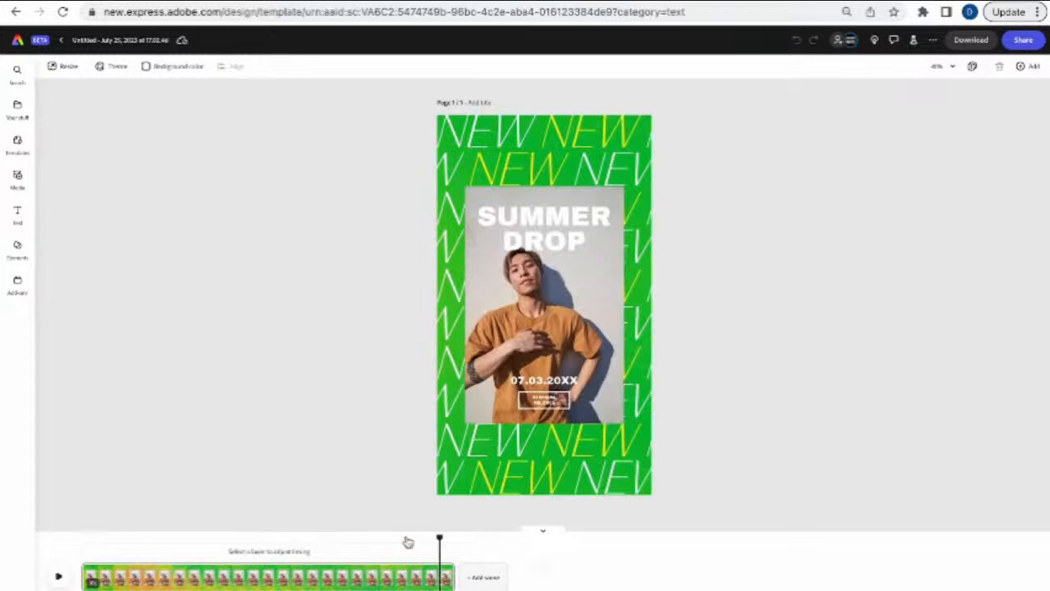
pyautogui.moveTo(437, 540); pyautogui.dragTo(462, 553)
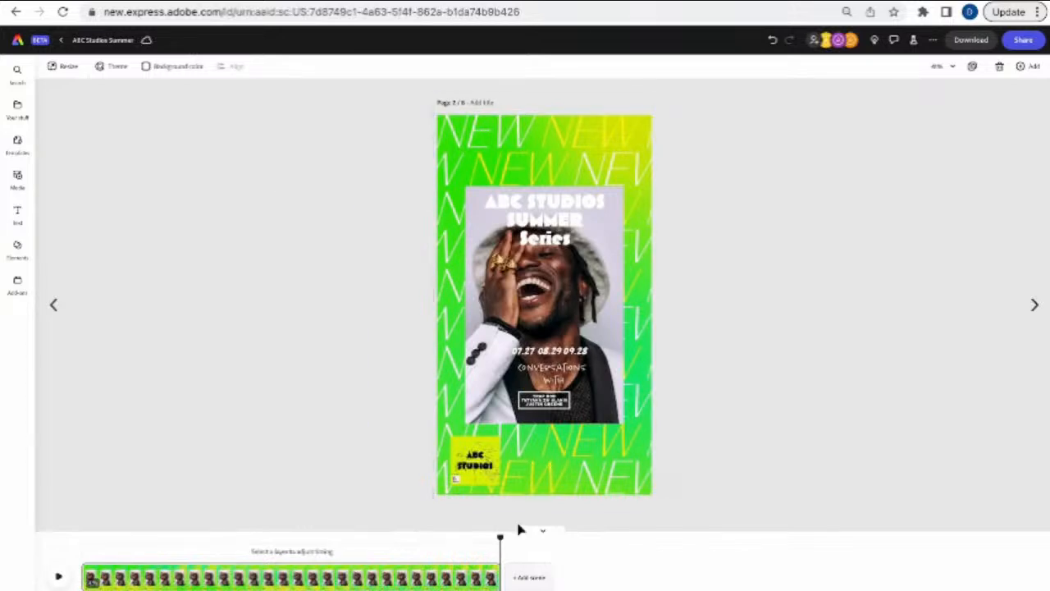
pyautogui.moveTo(504, 534); pyautogui.dragTo(256, 541)
pyautogui.moveTo(140, 544); pyautogui.dragTo(97, 579)
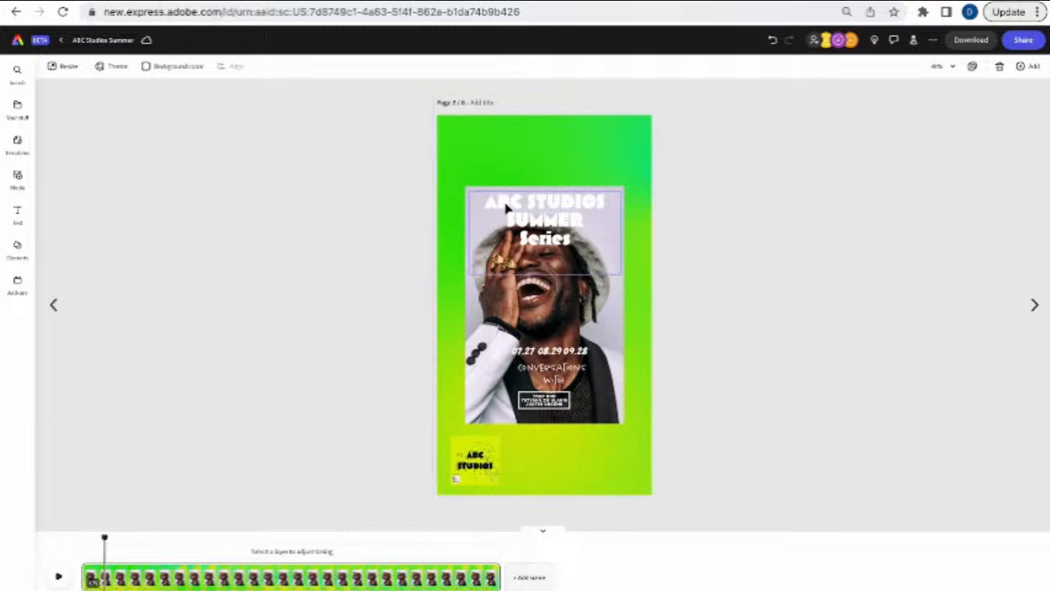
# - Inspect the title, 07.27 08.29 09.28 date line, CONVERSATIONS WITH text, artist-names group and portrait photo layers
pyautogui.click(540, 215)
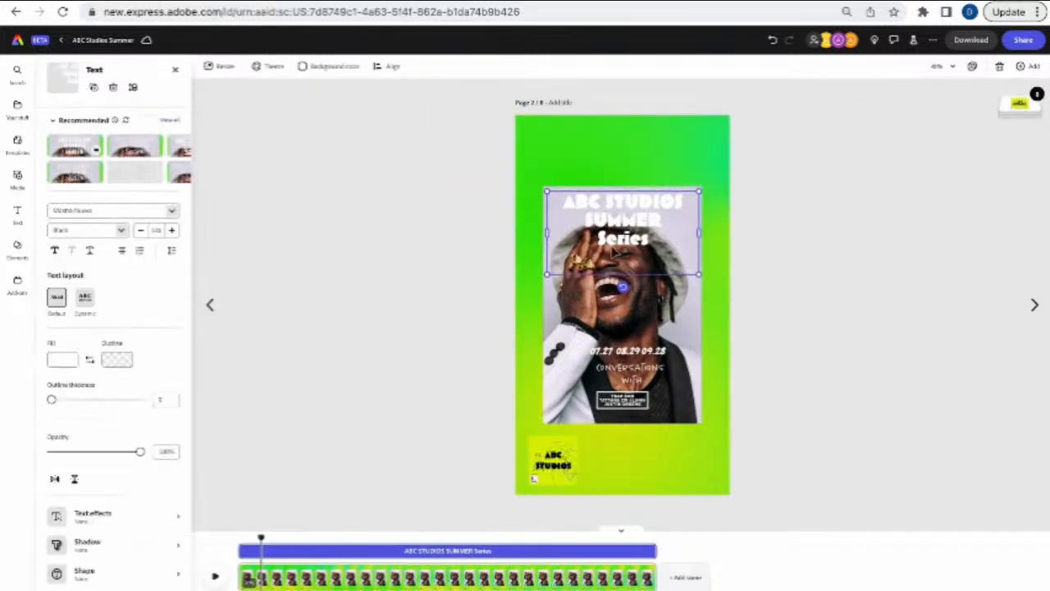
pyautogui.click(629, 353)
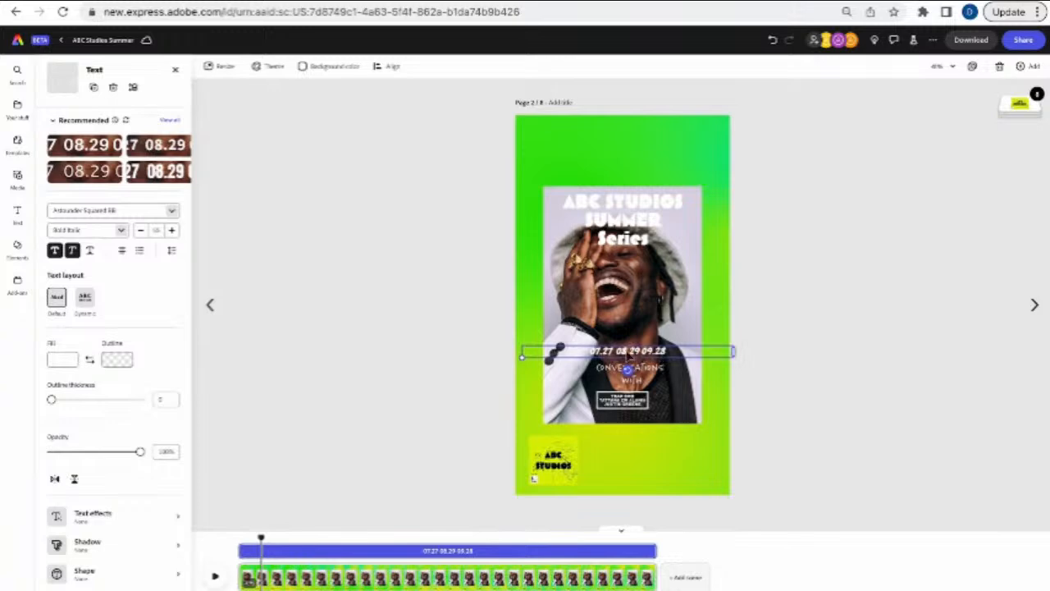
pyautogui.click(621, 375)
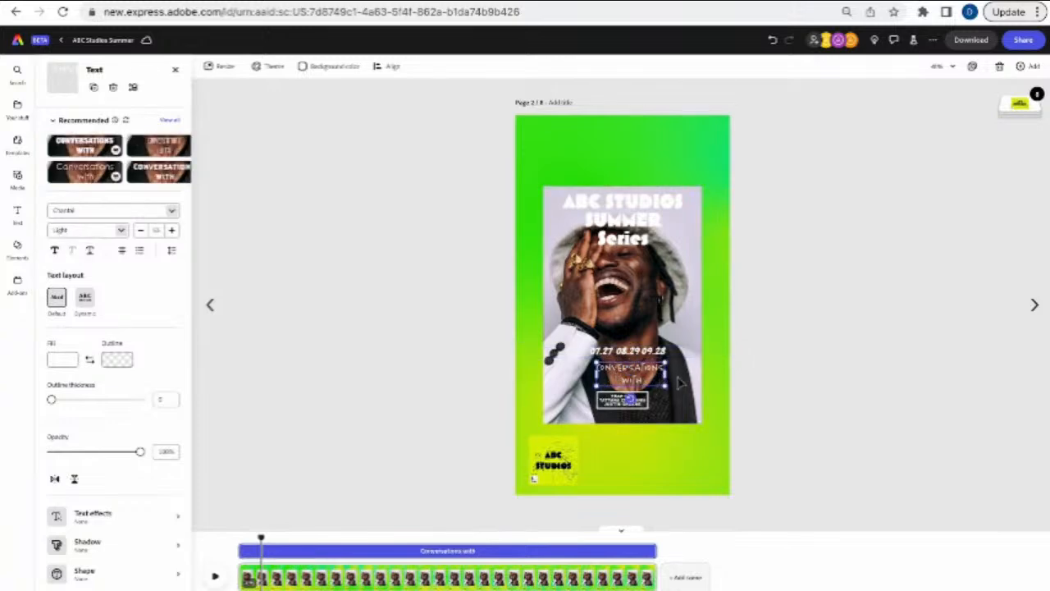
pyautogui.click(759, 385)
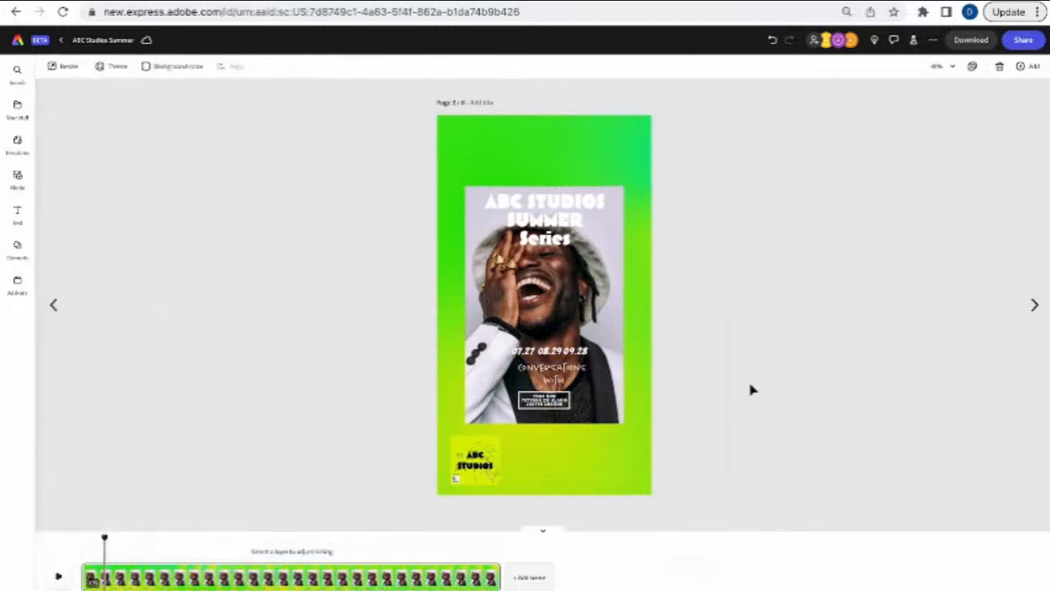
pyautogui.click(557, 403)
pyautogui.moveTo(632, 401); pyautogui.dragTo(631, 401)
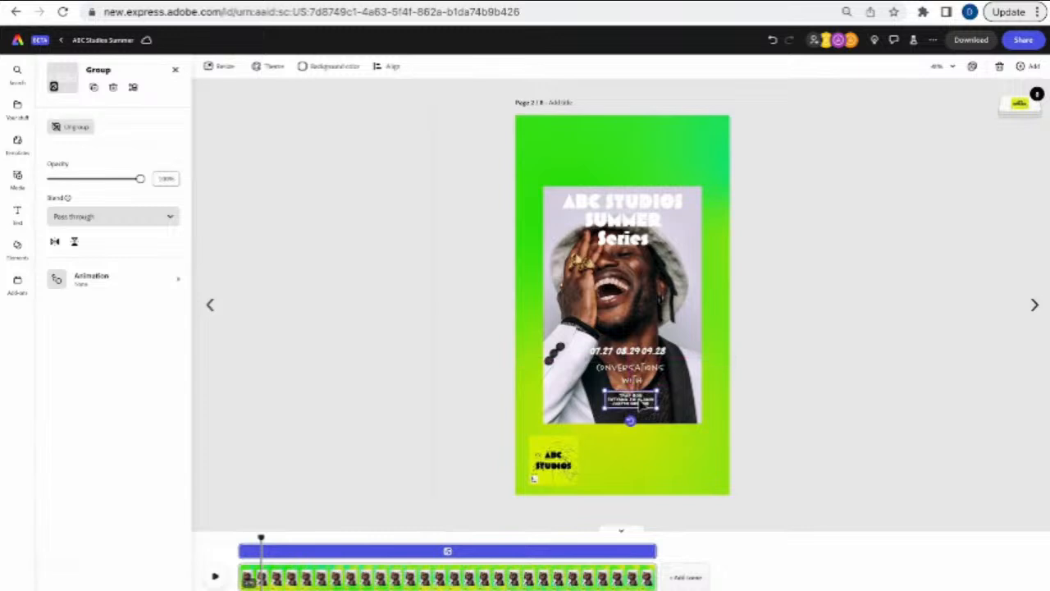
pyautogui.click(600, 409)
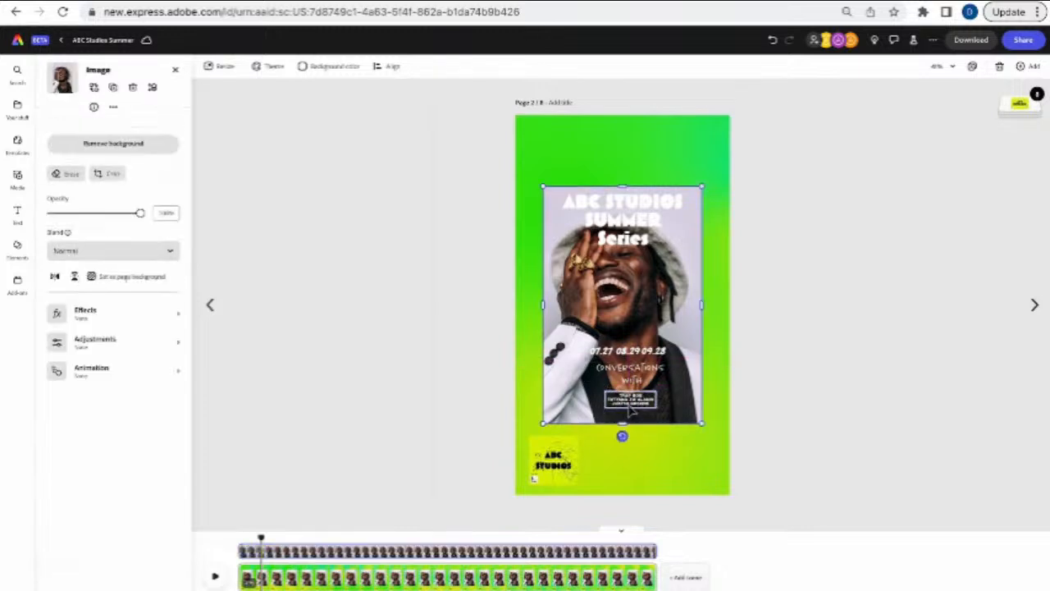
pyautogui.click(441, 318)
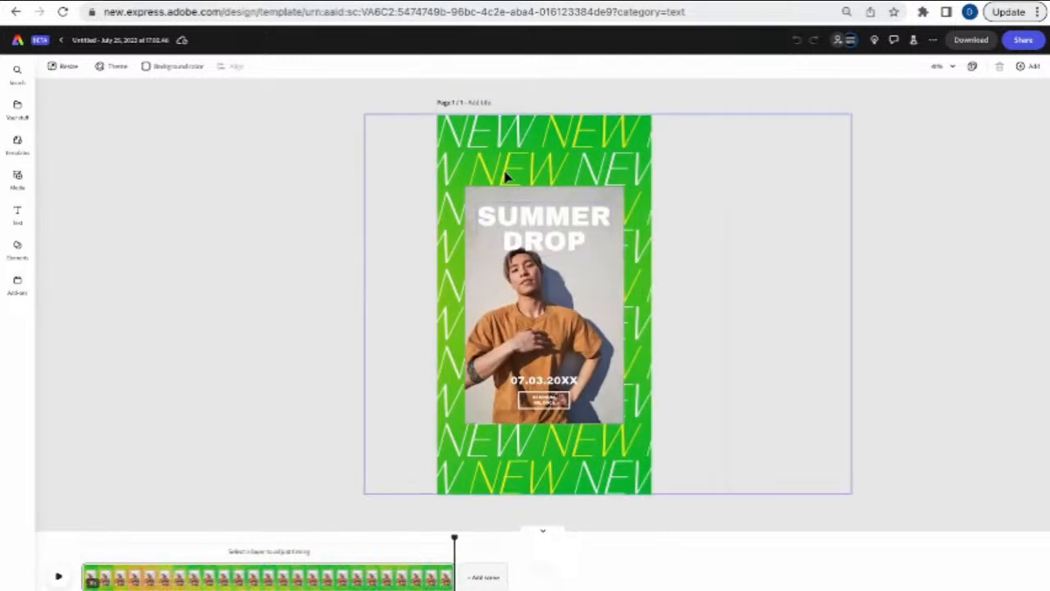
# - Change the heading to 'ABC Studios Summer Series', shrink it and centre it atop the photo
pyautogui.click(584, 224)
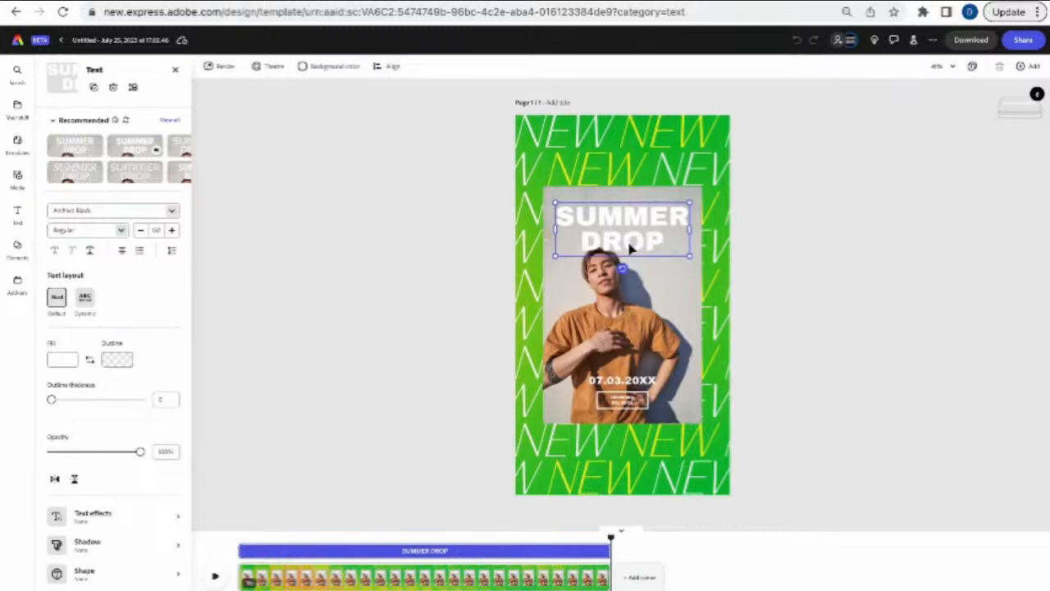
pyautogui.scroll(5, 631, 245)
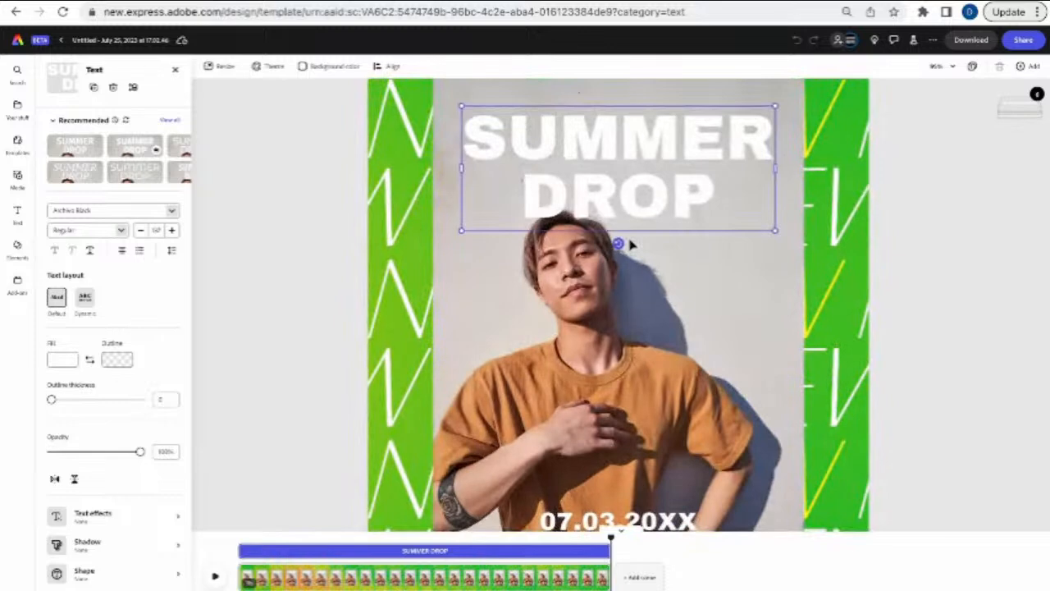
pyautogui.click(716, 206)
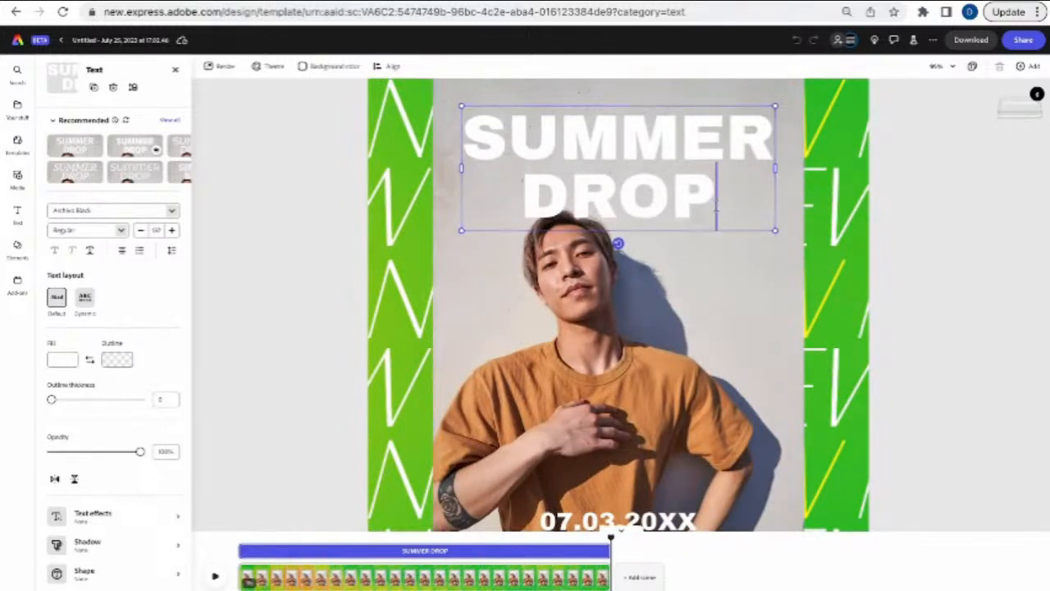
pyautogui.press('BackSpace')
pyautogui.press('BackSpace')
pyautogui.press('BackSpace')
pyautogui.press('BackSpace')
pyautogui.press('BackSpace')
pyautogui.press('BackSpace')
pyautogui.press('BackSpace')
pyautogui.press('BackSpace')
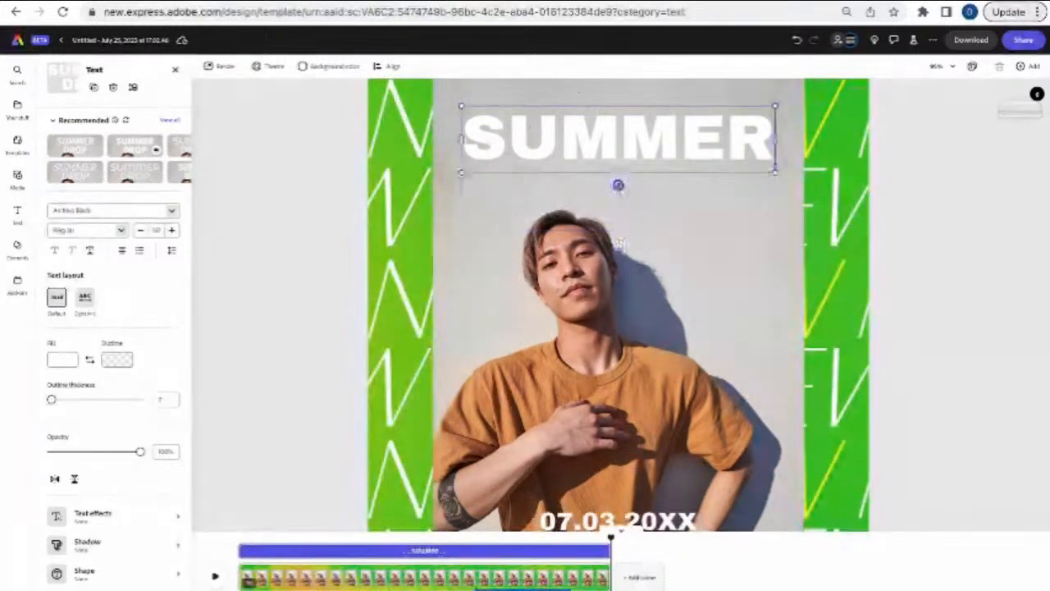
pyautogui.press('BackSpace')
pyautogui.press('BackSpace')
pyautogui.press('BackSpace')
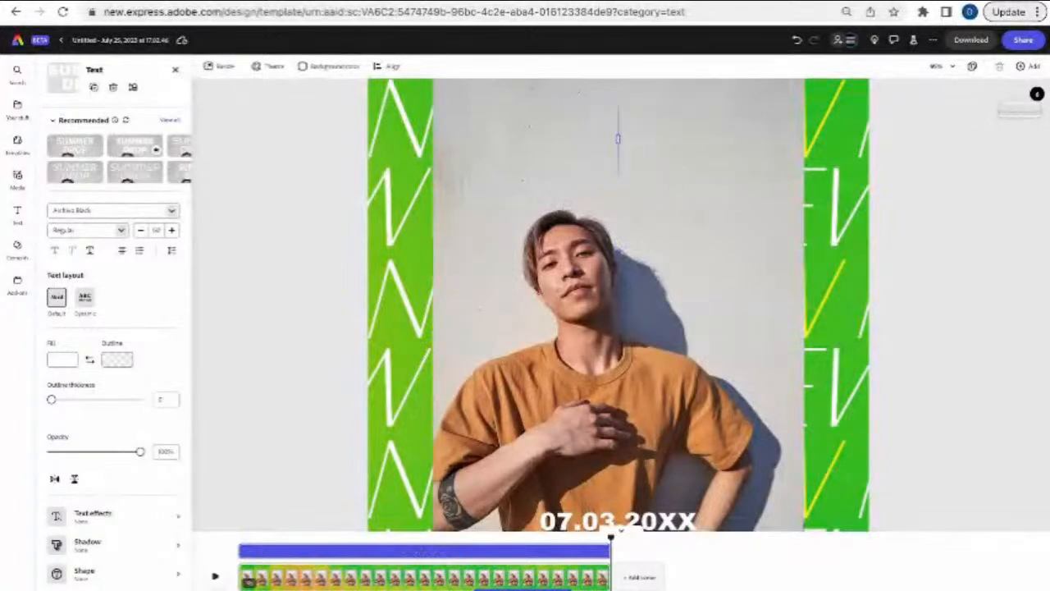
pyautogui.write('ABC S')
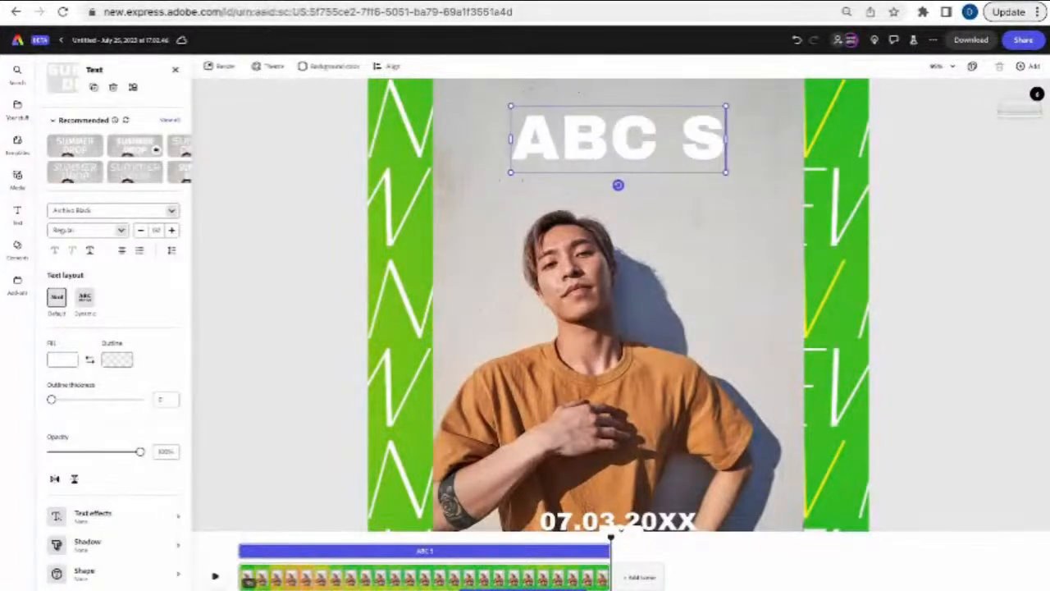
pyautogui.write('tudios Summer Series')
pyautogui.press('Escape')
pyautogui.moveTo(738, 190); pyautogui.dragTo(671, 216)
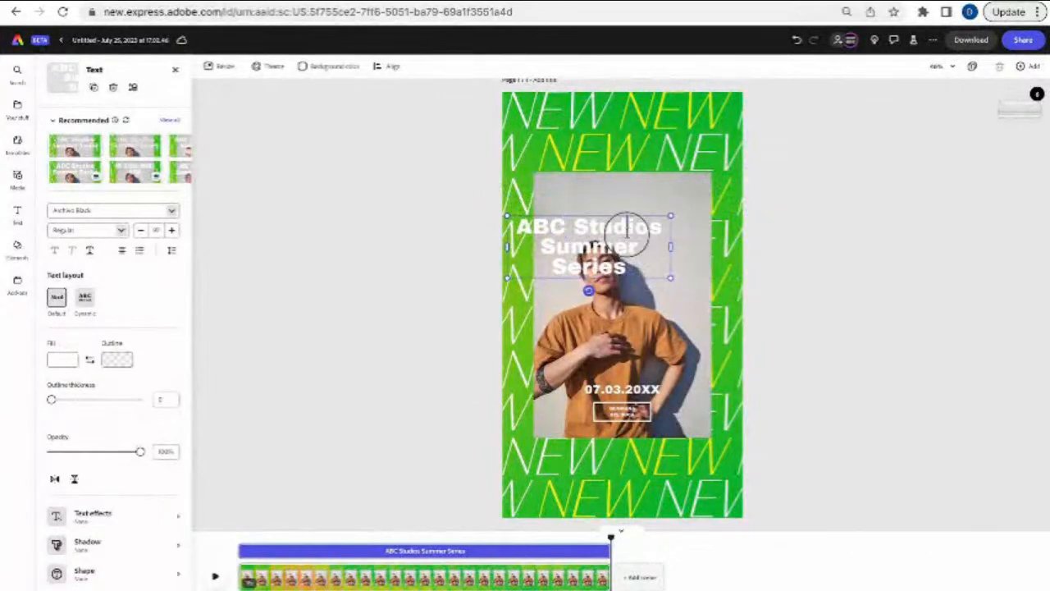
pyautogui.moveTo(606, 214); pyautogui.dragTo(640, 180)
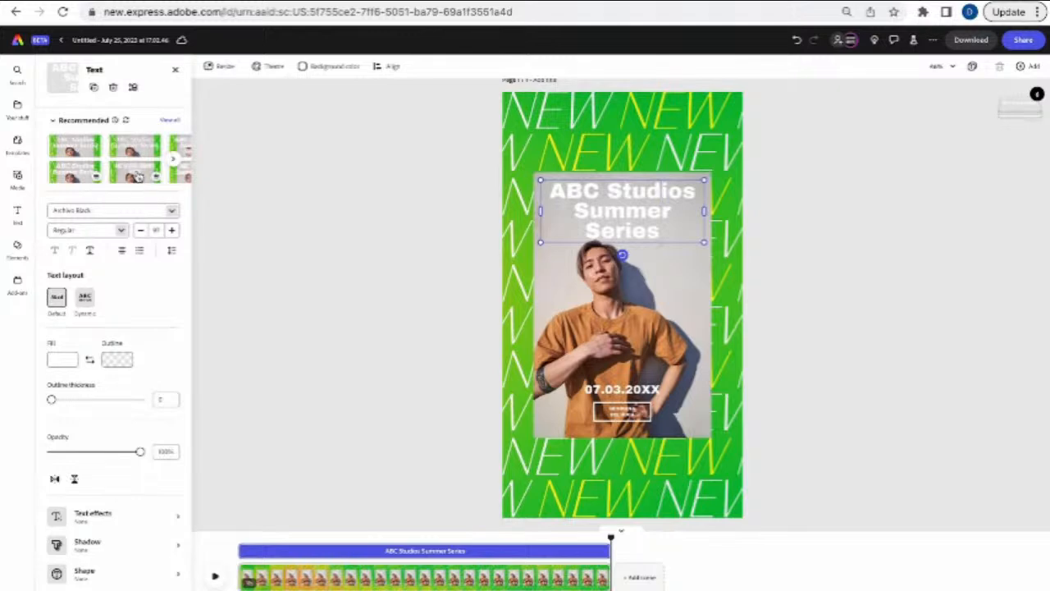
# - Try several recommended text styles on the heading, refreshing the suggestions twice
pyautogui.click(78, 150)
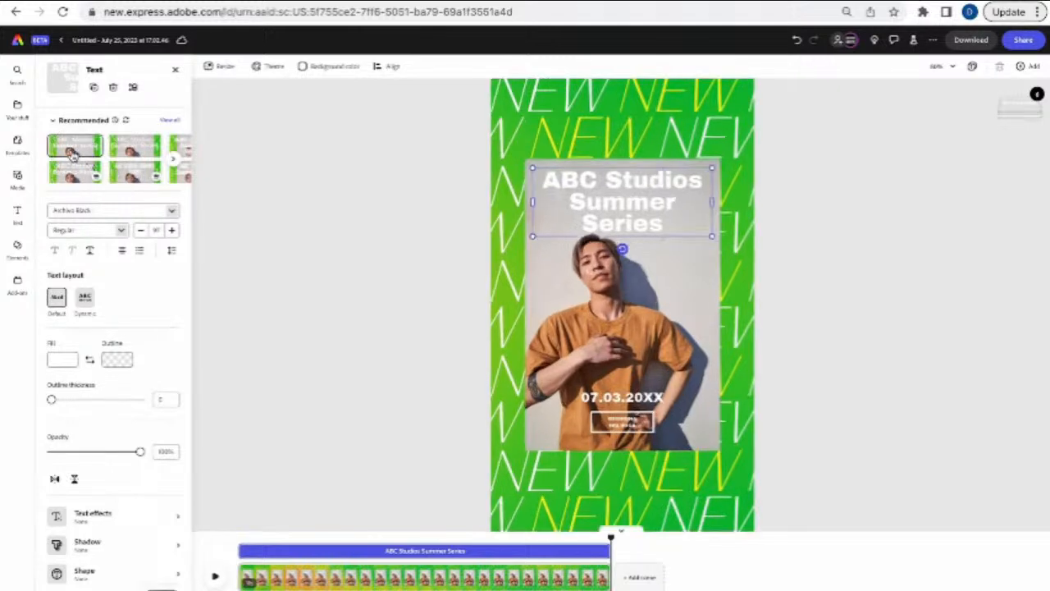
pyautogui.click(126, 129)
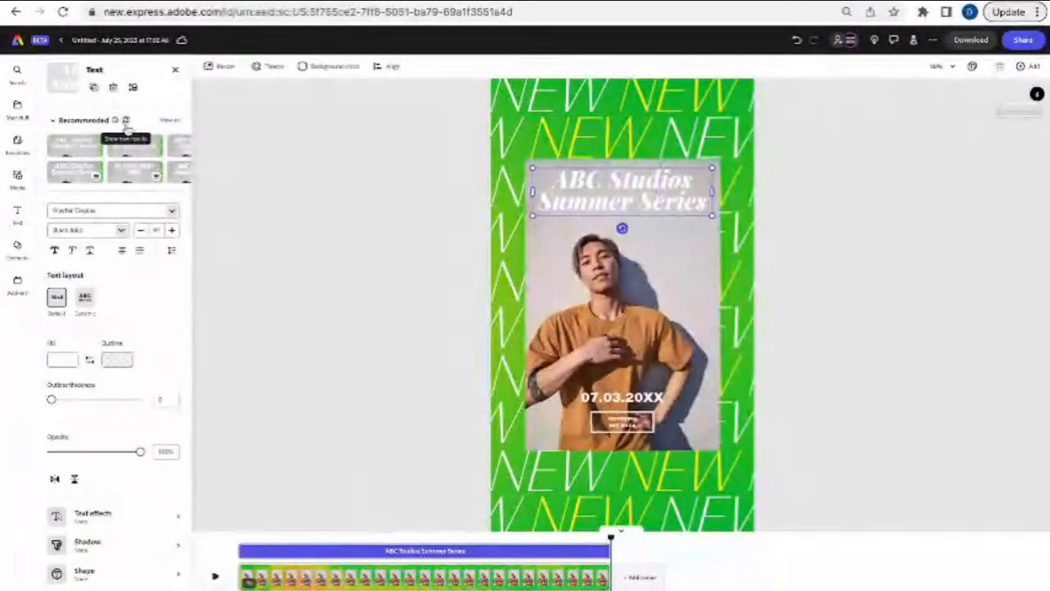
pyautogui.click(126, 128)
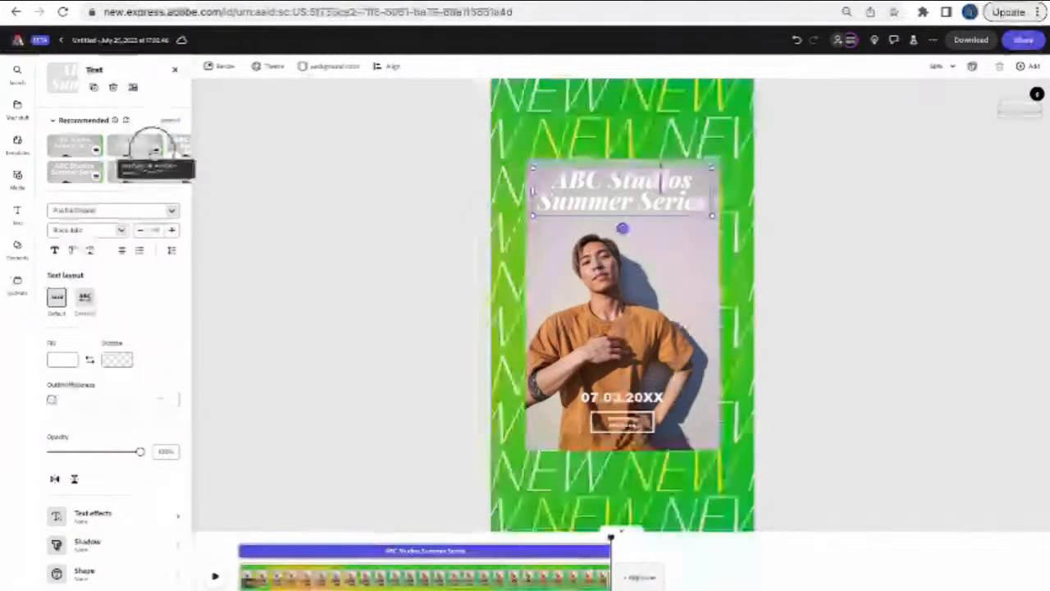
pyautogui.click(142, 156)
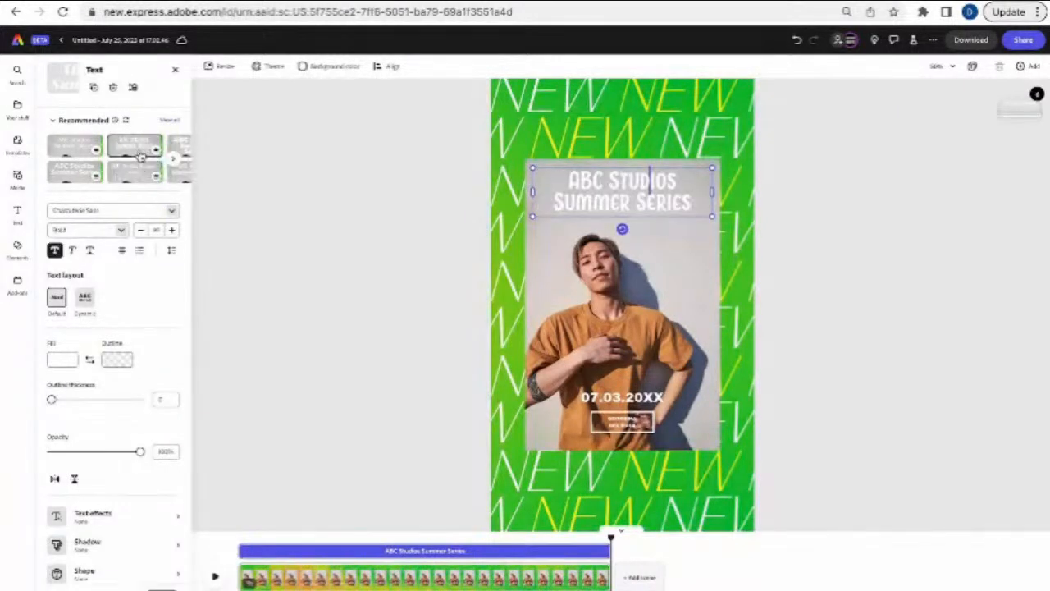
pyautogui.click(84, 178)
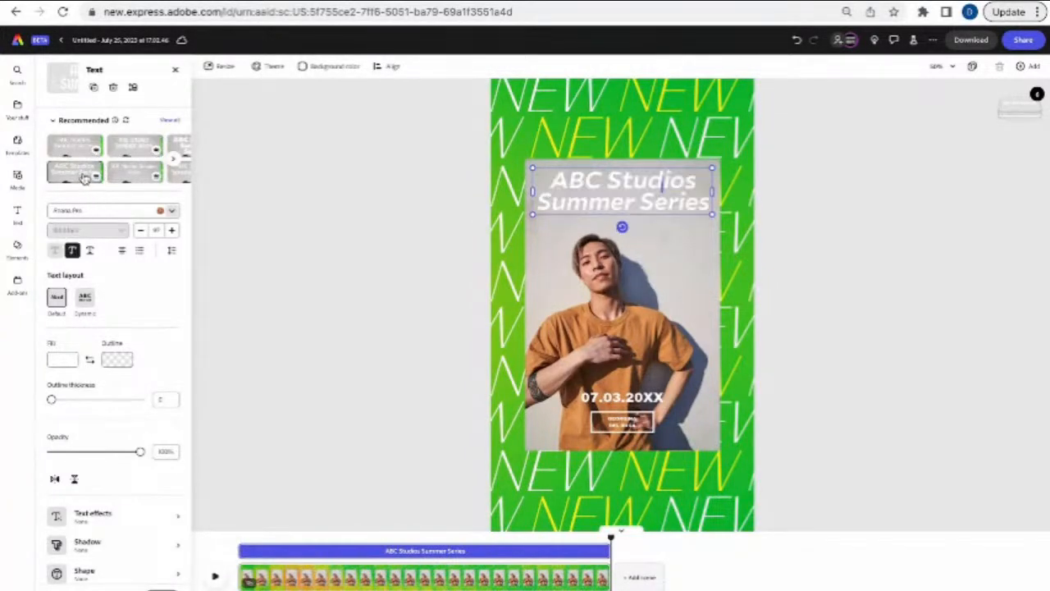
pyautogui.click(146, 175)
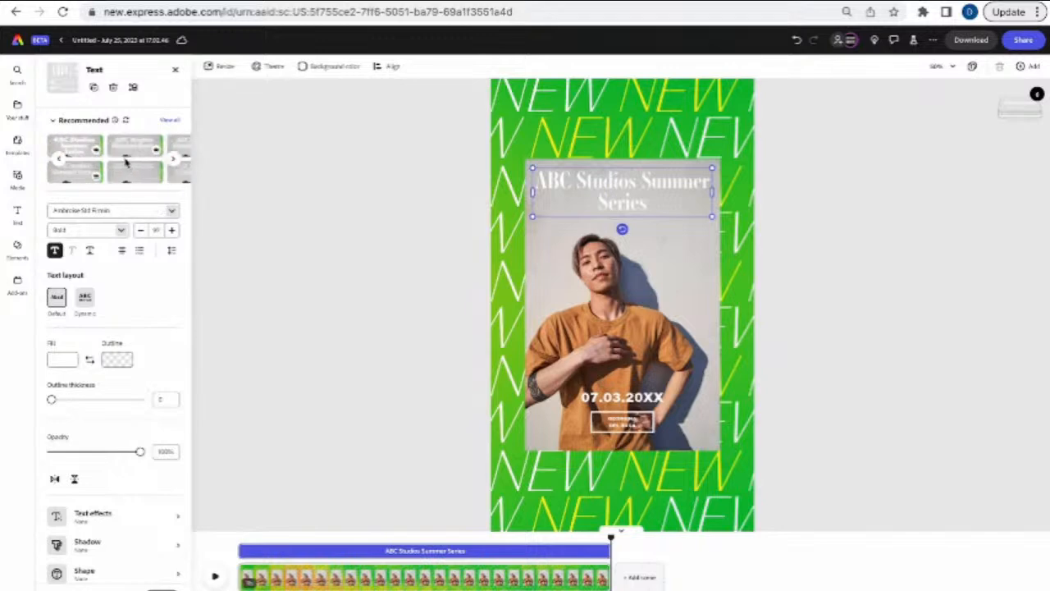
pyautogui.click(135, 175)
pyautogui.click(182, 175)
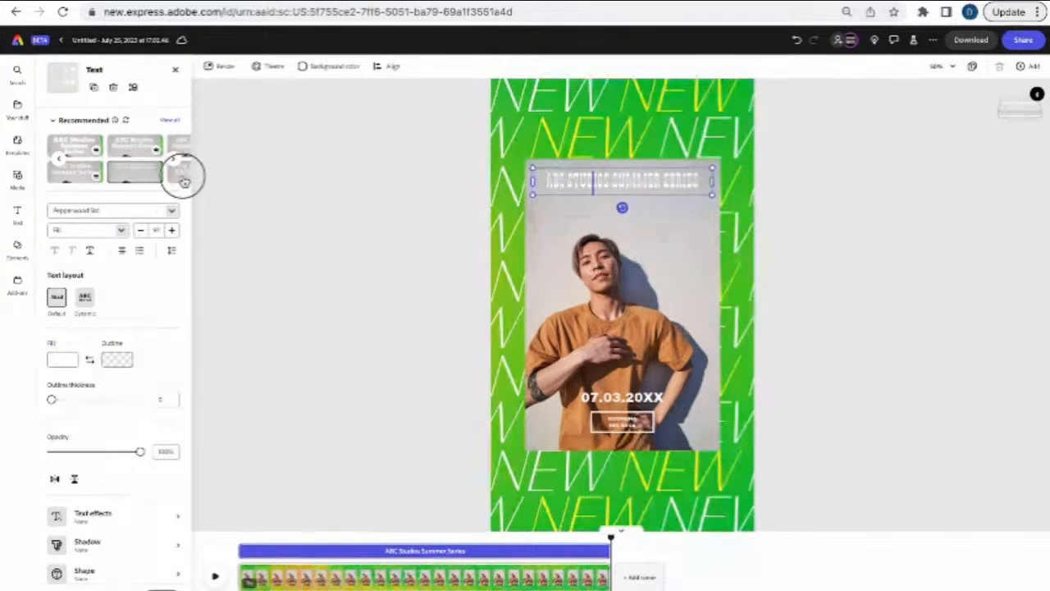
# - Page through more suggestions and apply the bold all-caps two-line style to the heading
pyautogui.click(179, 160)
pyautogui.click(129, 154)
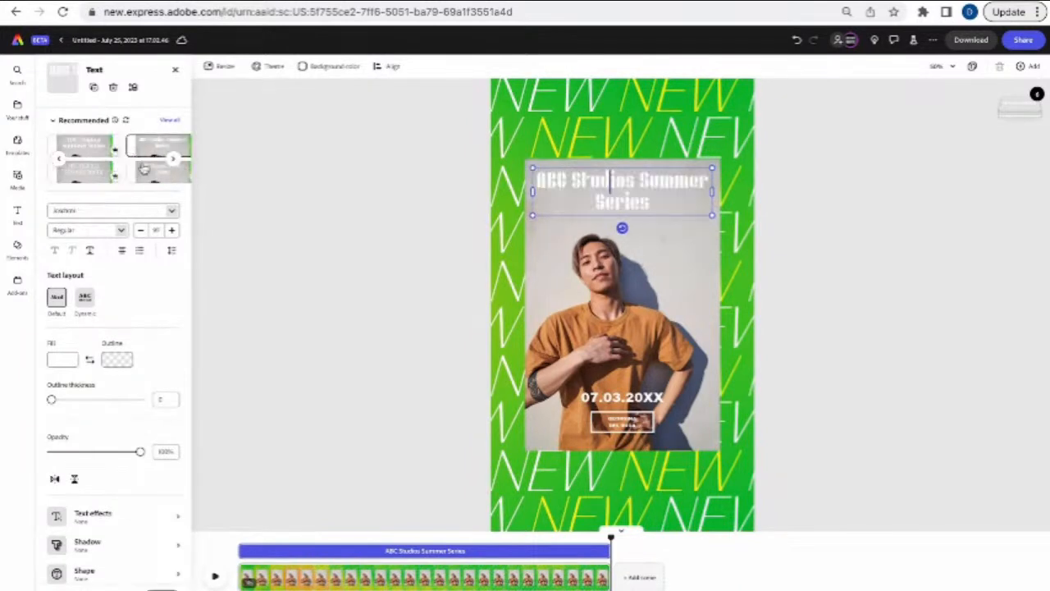
pyautogui.click(97, 153)
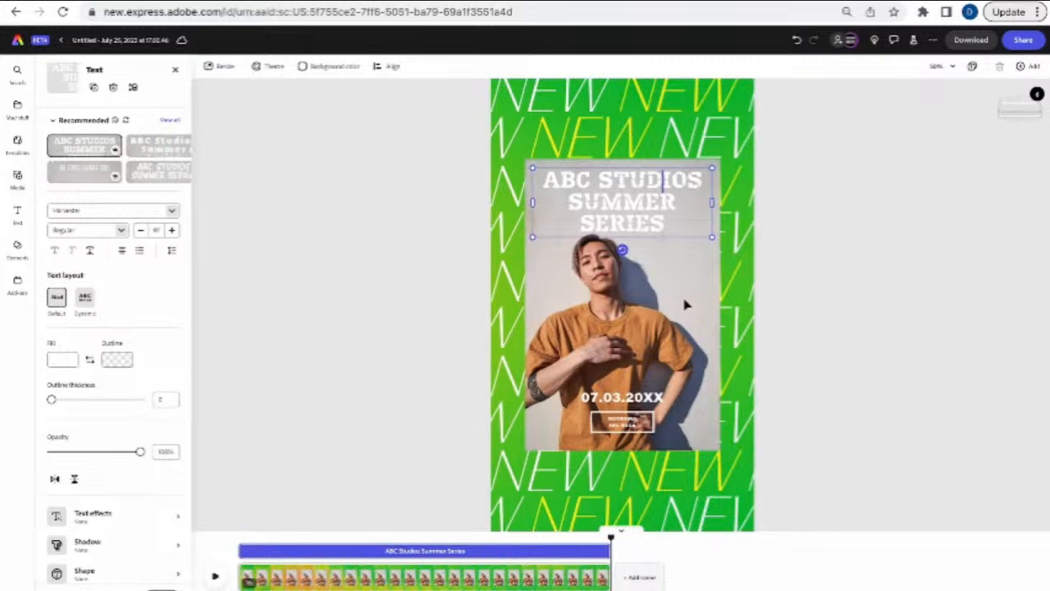
pyautogui.click(172, 164)
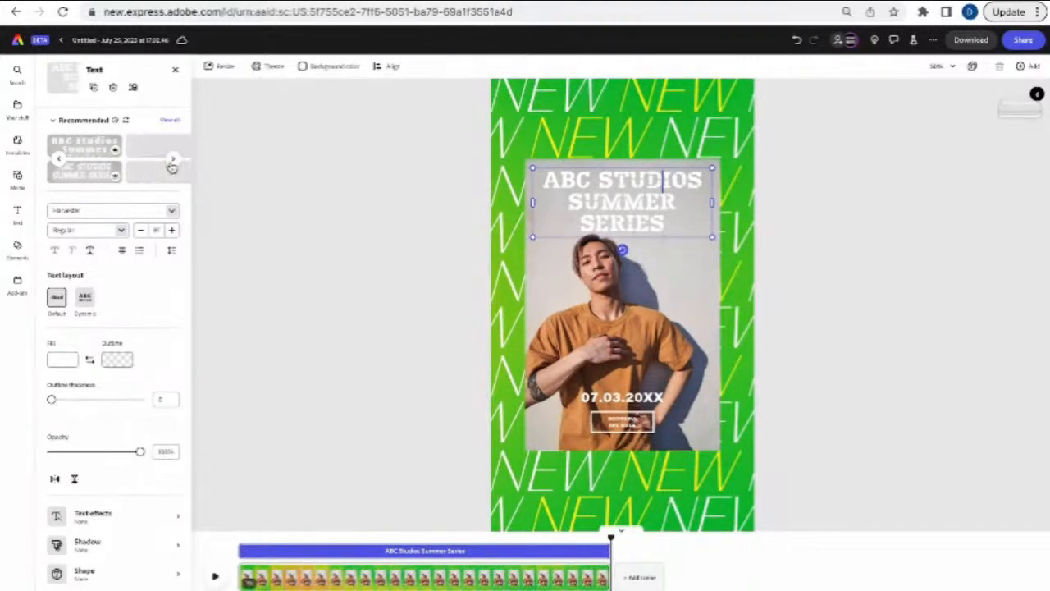
pyautogui.click(97, 155)
pyautogui.click(111, 172)
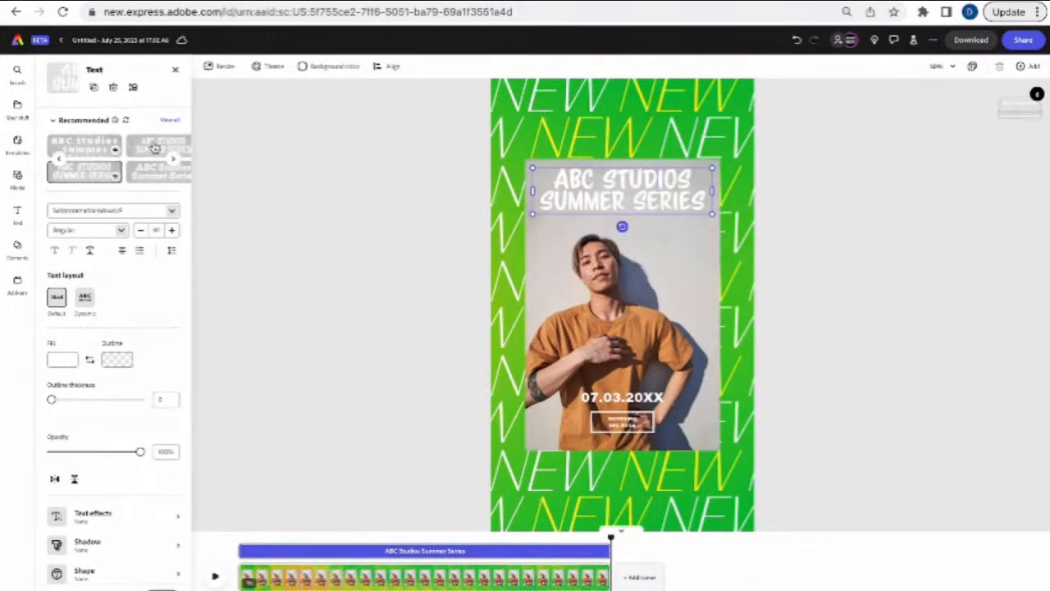
# - Replace the poster photo with a 'happy black friends' stock image of two laughing women
pyautogui.click(673, 267)
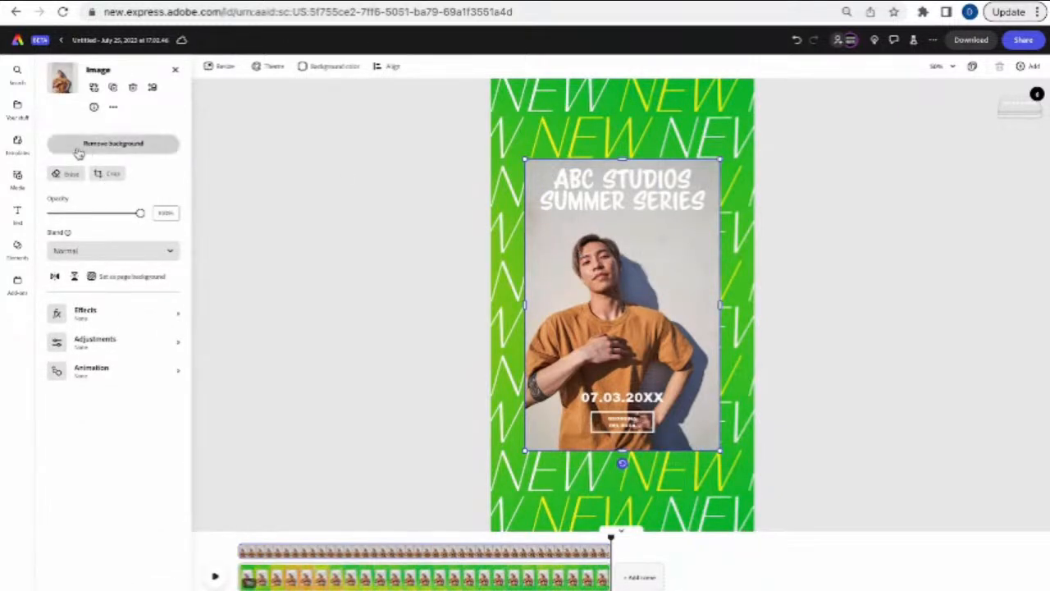
pyautogui.click(96, 92)
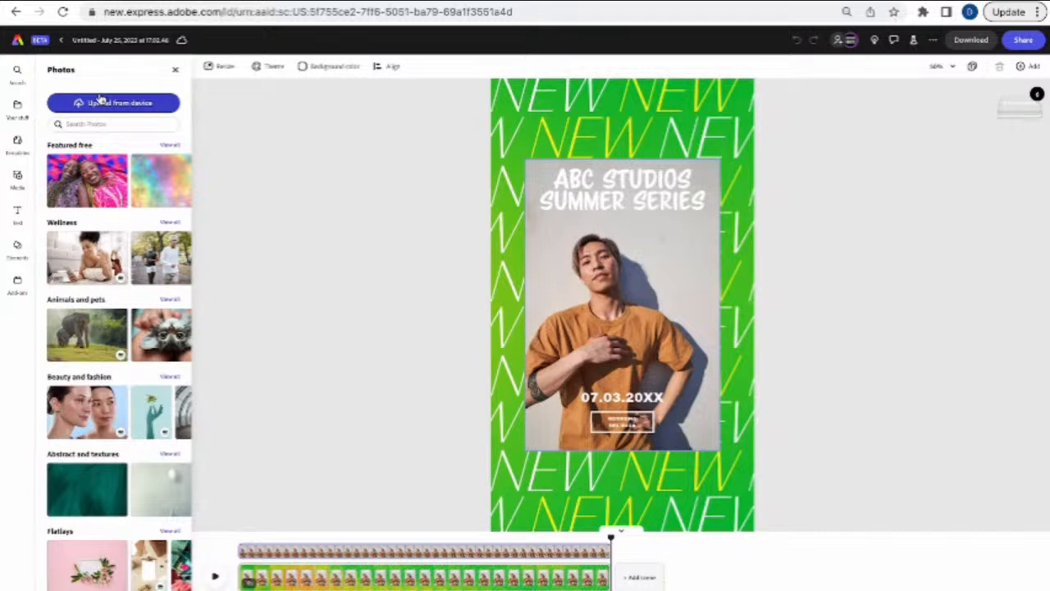
pyautogui.click(111, 124)
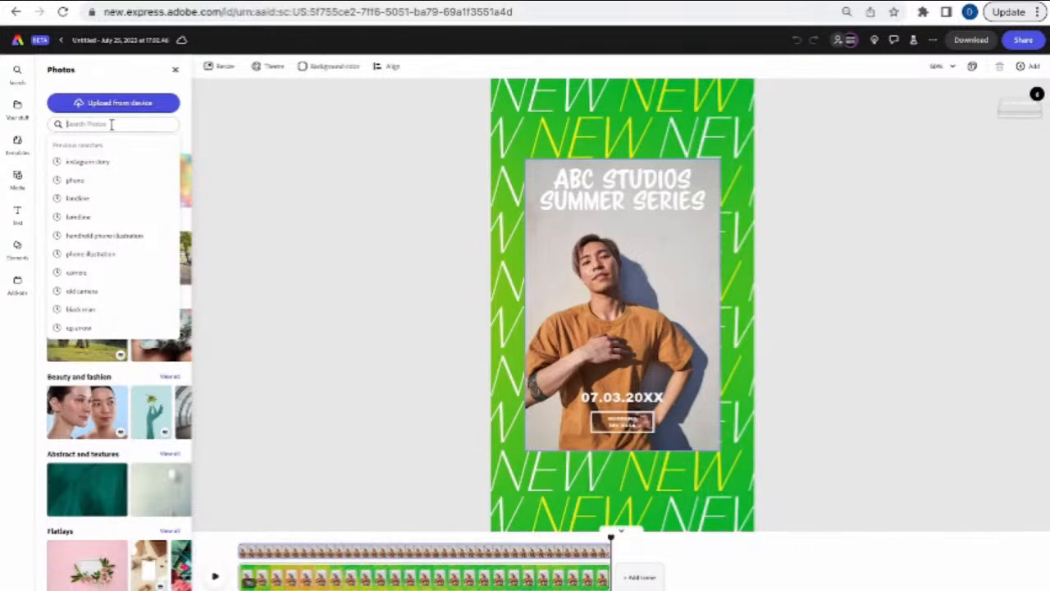
pyautogui.write('ha')
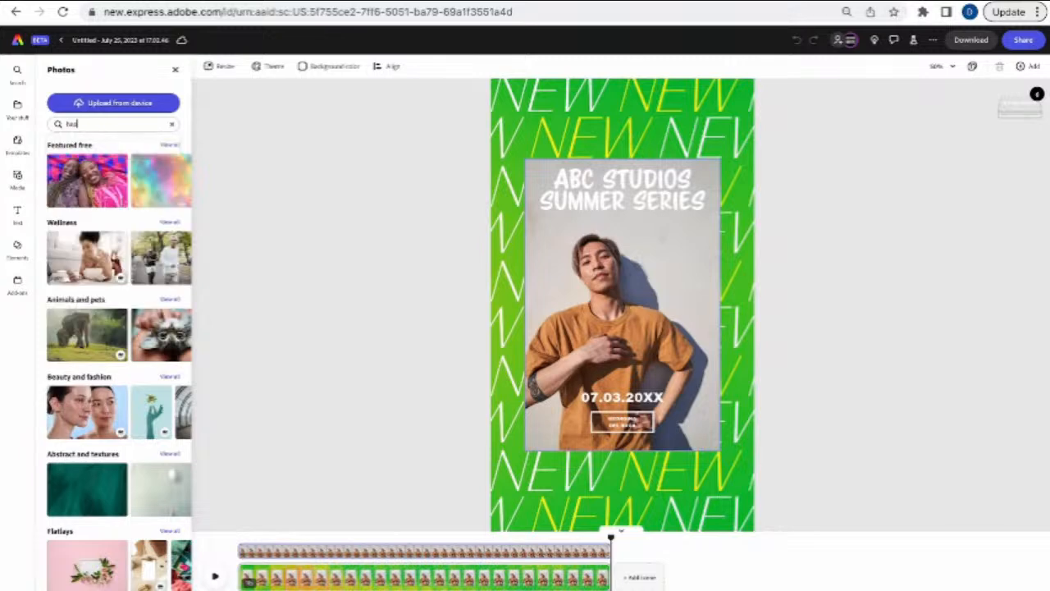
pyautogui.write('ppy bla')
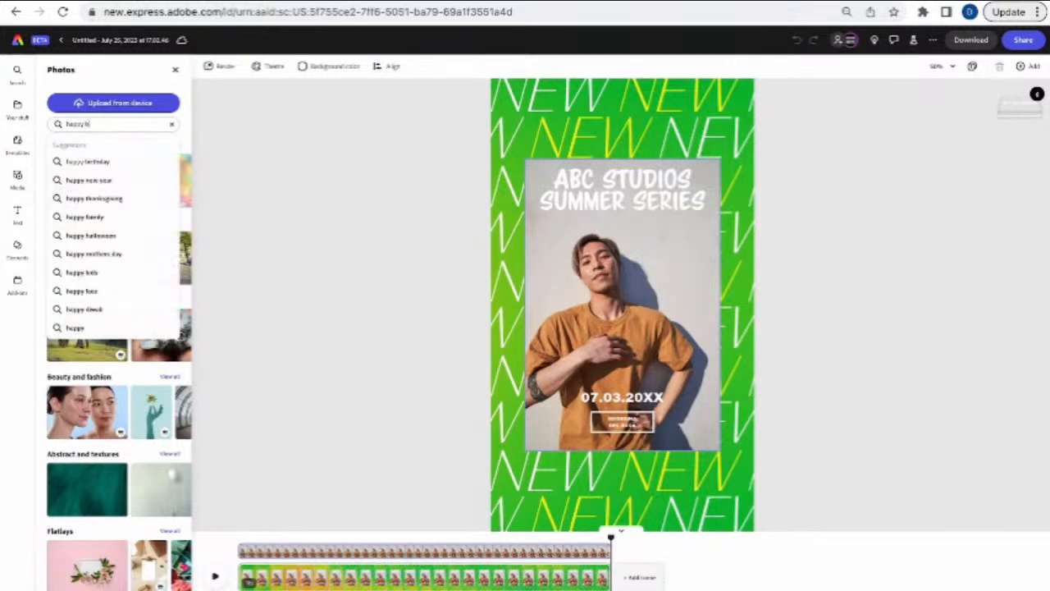
pyautogui.write('ck frien')
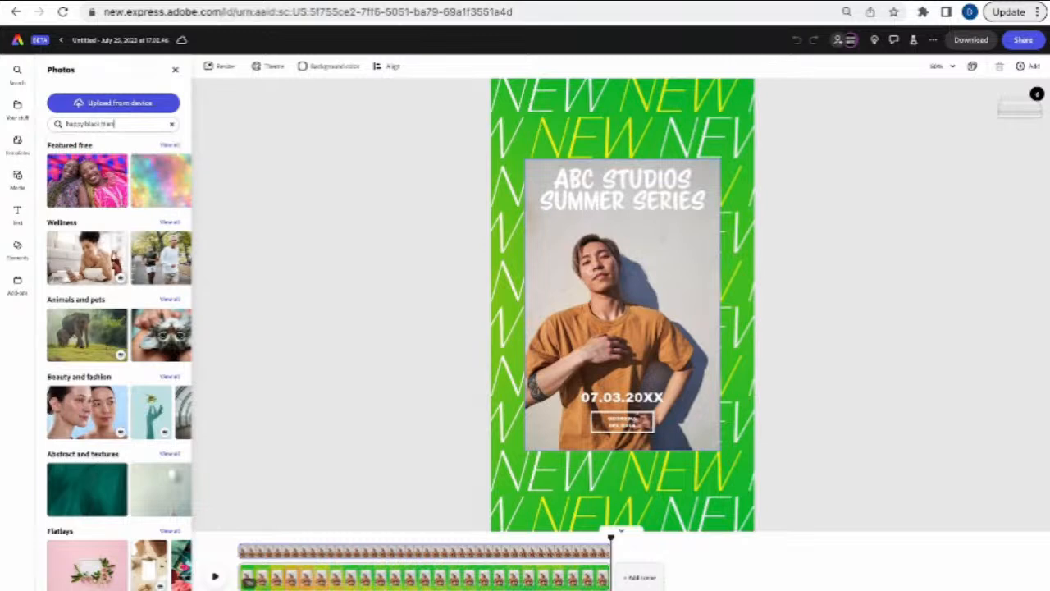
pyautogui.write('ds')
pyautogui.press('Return')
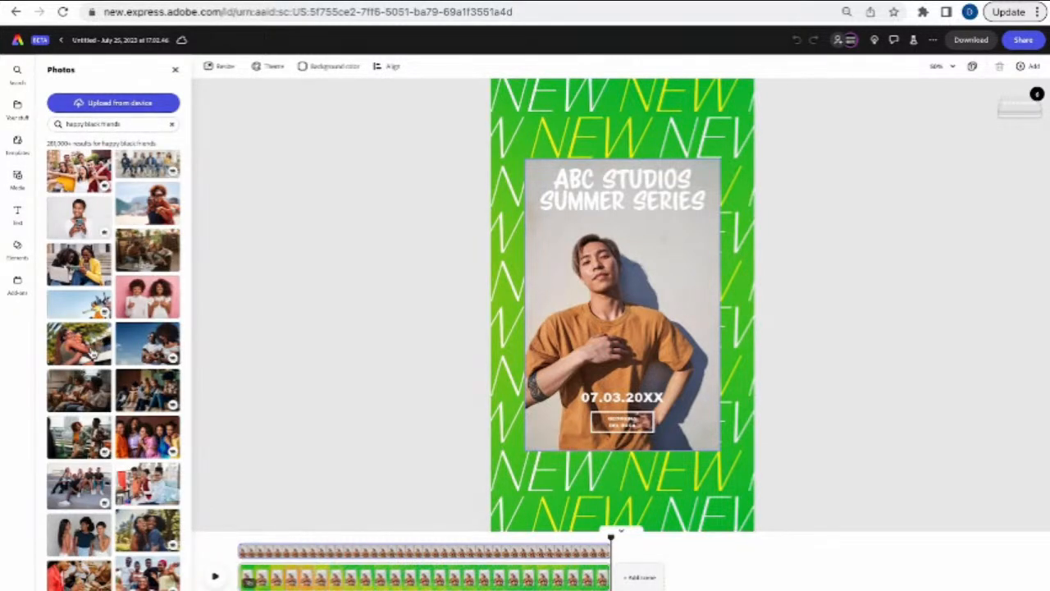
pyautogui.click(78, 343)
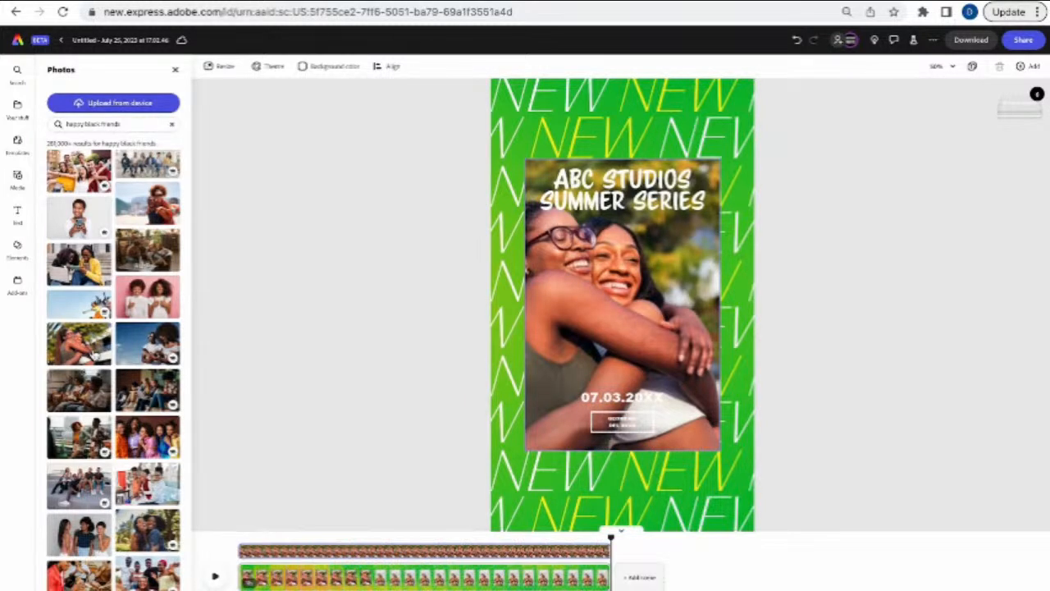
pyautogui.scroll(-3, 113, 365)
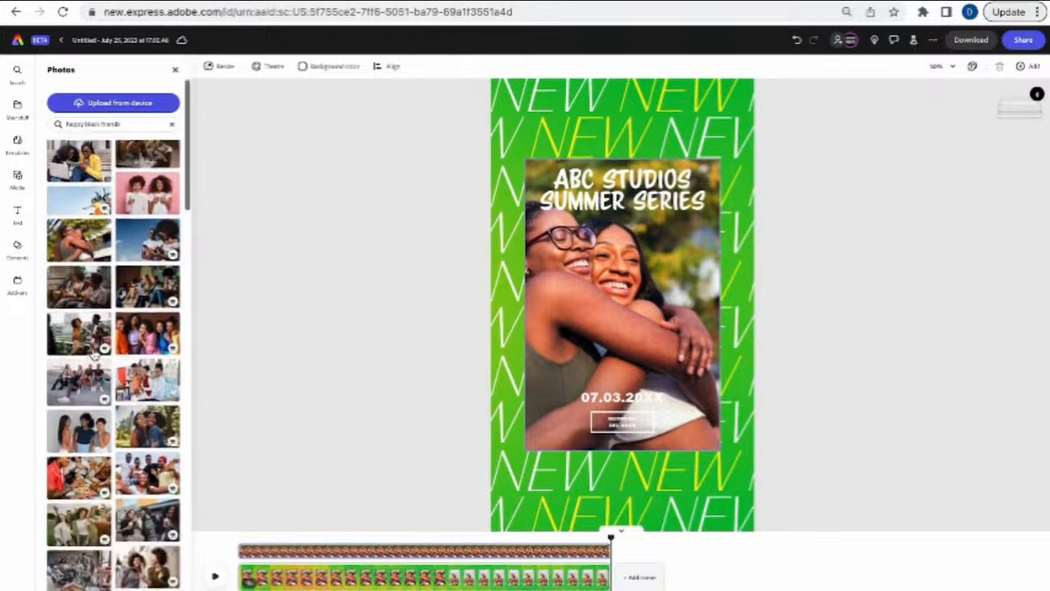
pyautogui.click(146, 404)
pyautogui.scroll(-4, 120, 496)
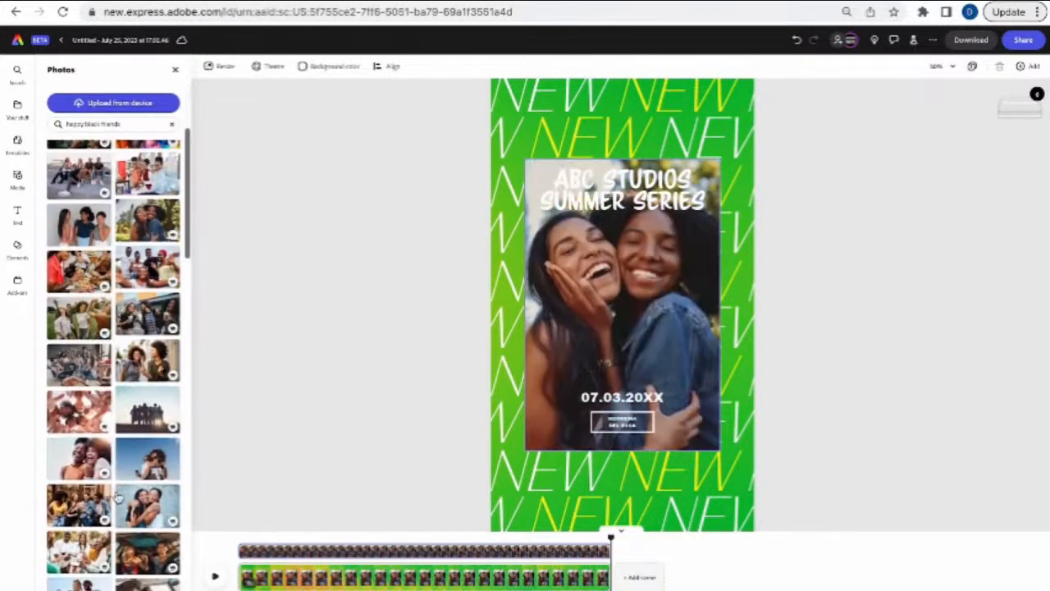
pyautogui.scroll(-5, 120, 496)
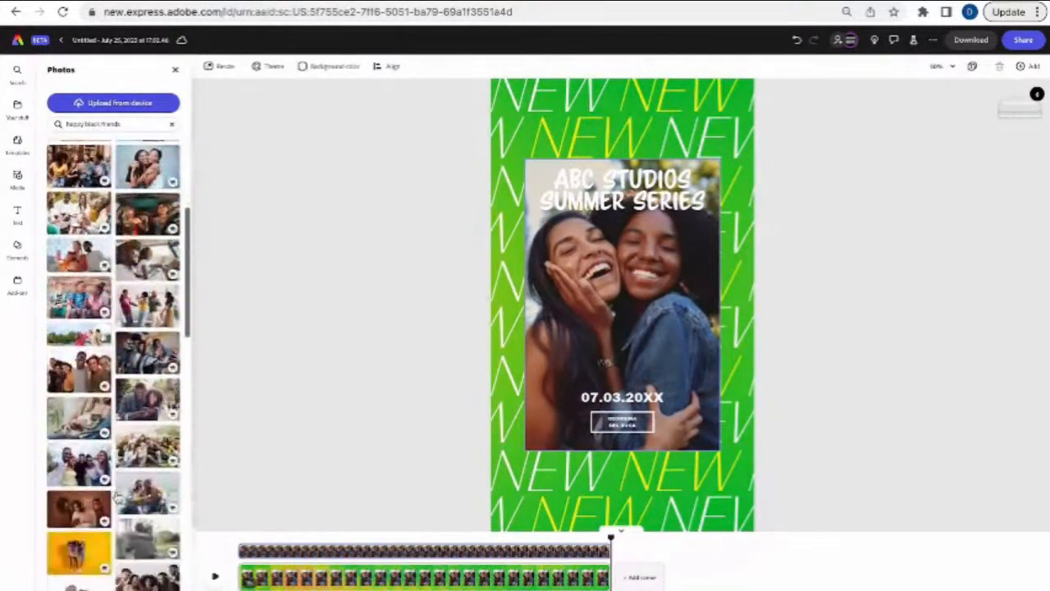
# - Move the 07.03.20XX date line slightly higher on the photo
pyautogui.click(638, 304)
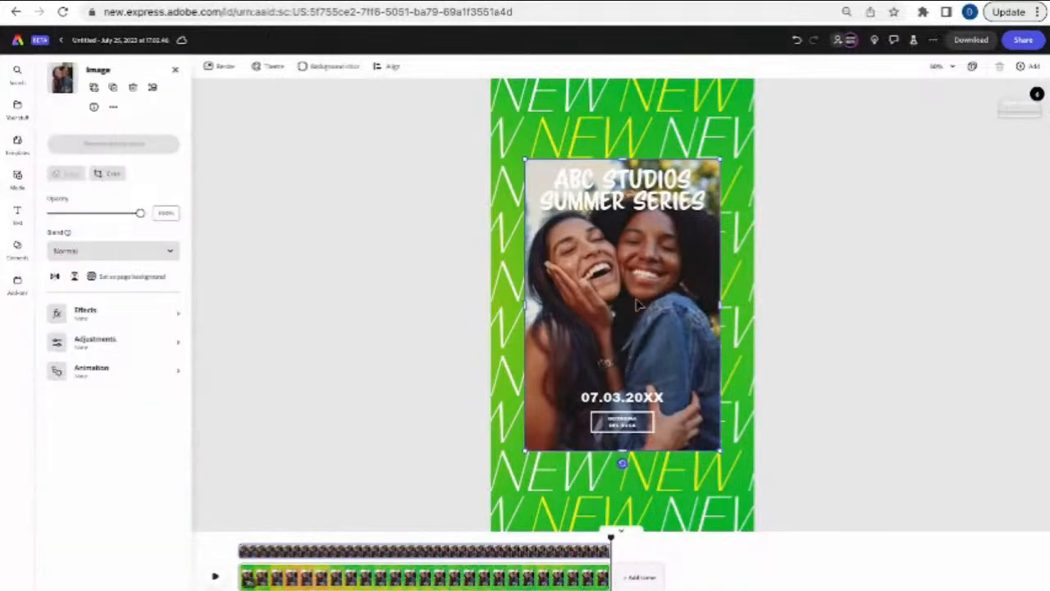
pyautogui.click(643, 397)
pyautogui.moveTo(643, 397); pyautogui.dragTo(627, 382)
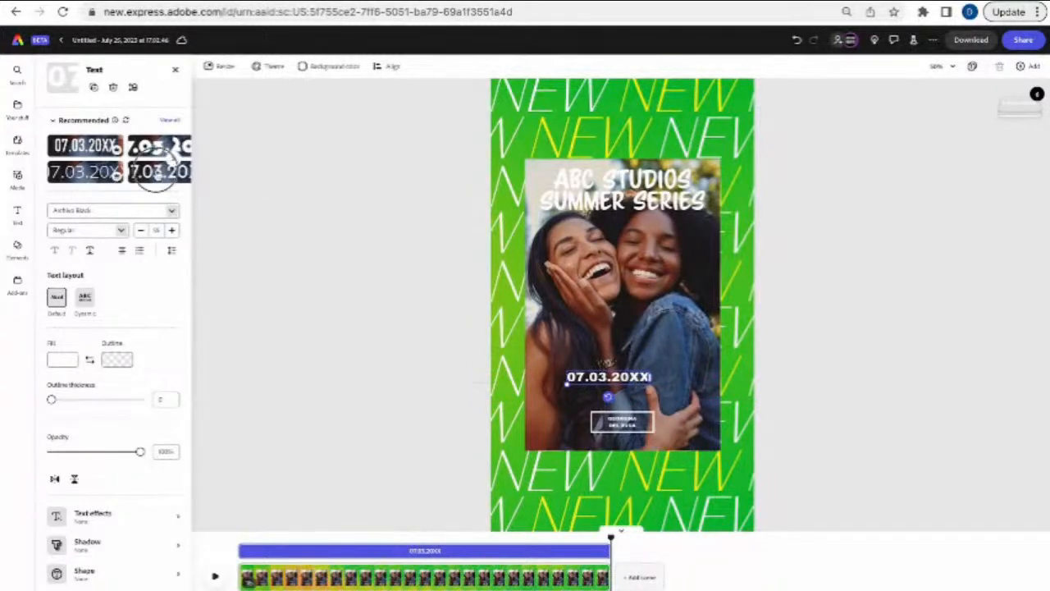
# - Cycle through recommended styles on the 07.03.20XX date and settle on bold sans-serif
pyautogui.click(169, 167)
pyautogui.click(105, 158)
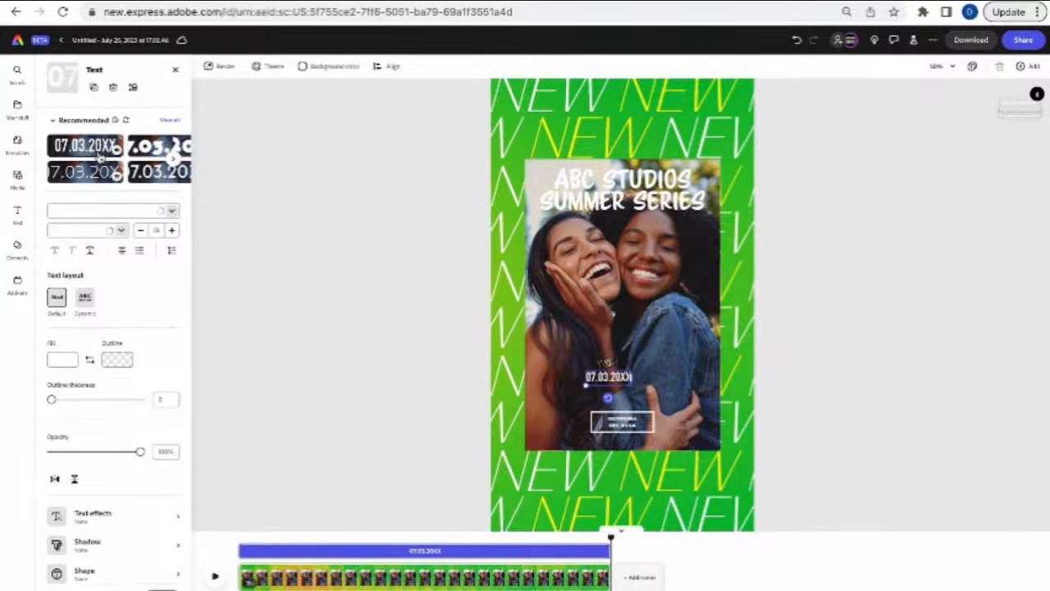
pyautogui.click(158, 158)
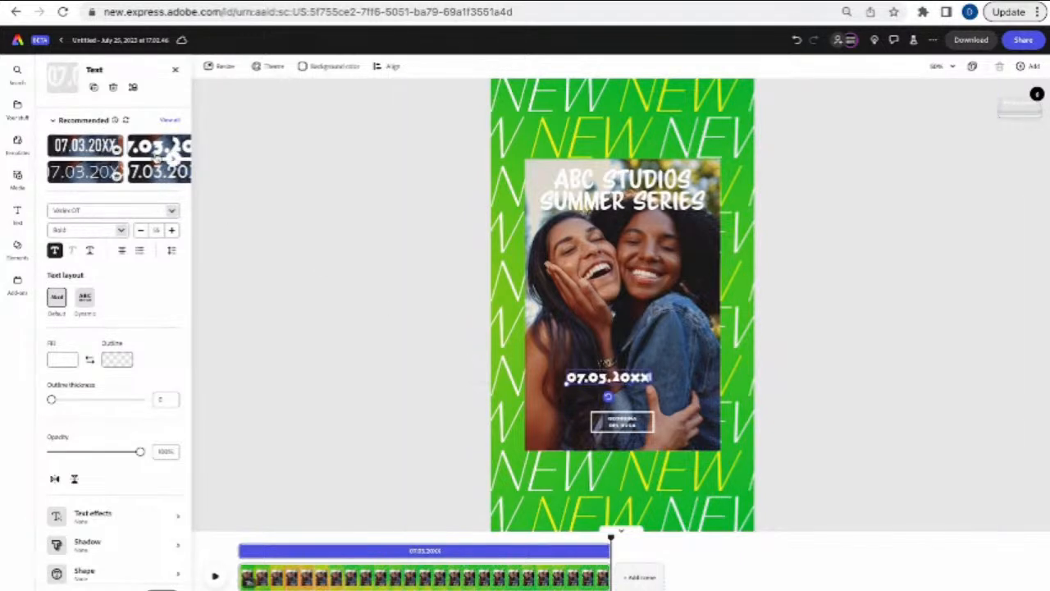
pyautogui.click(101, 177)
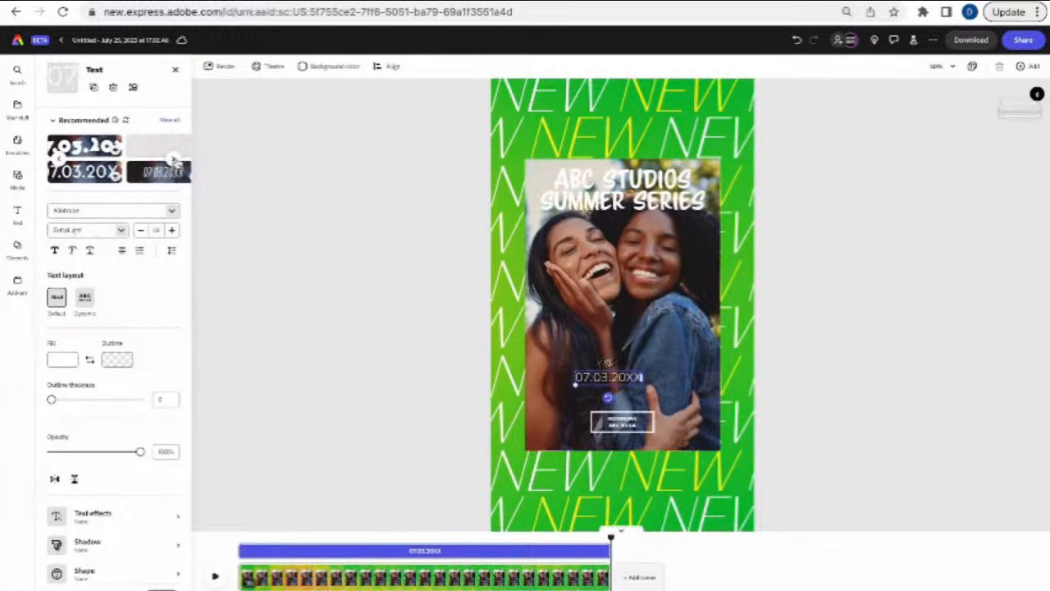
pyautogui.click(152, 153)
pyautogui.click(174, 159)
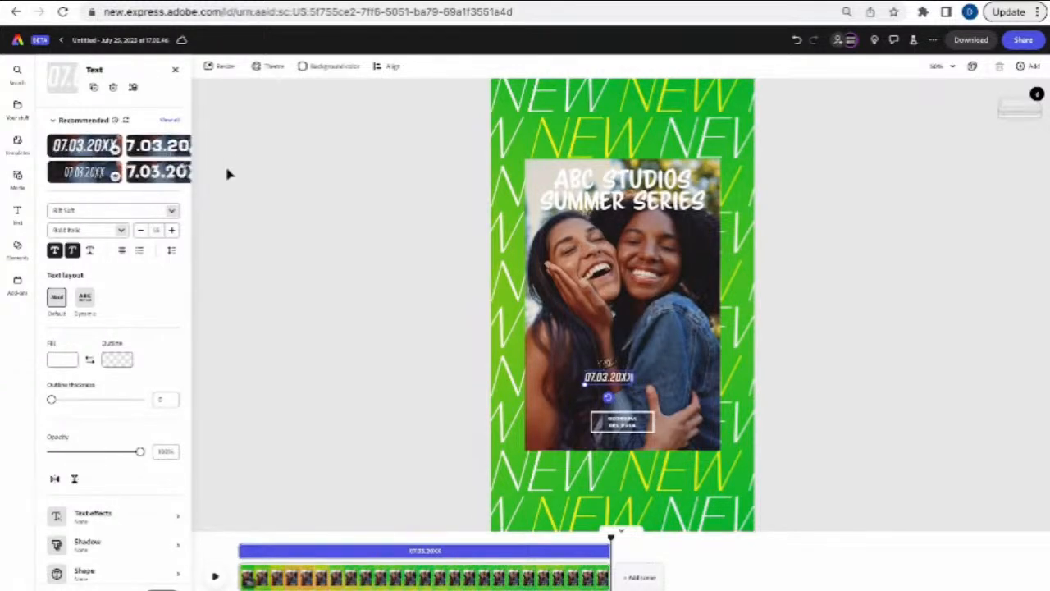
pyautogui.click(154, 171)
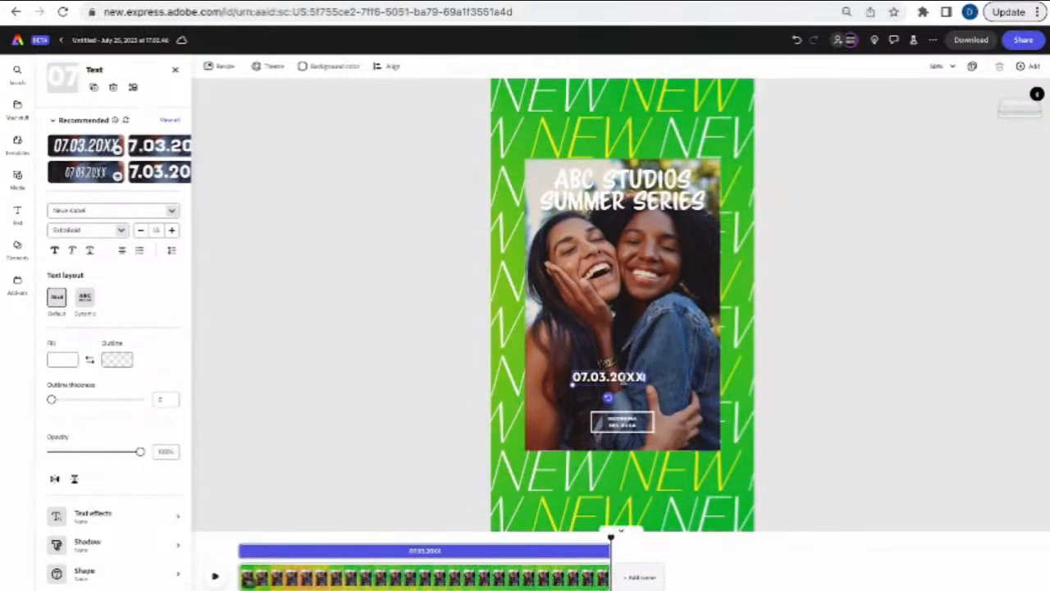
pyautogui.scroll(5, 616, 374)
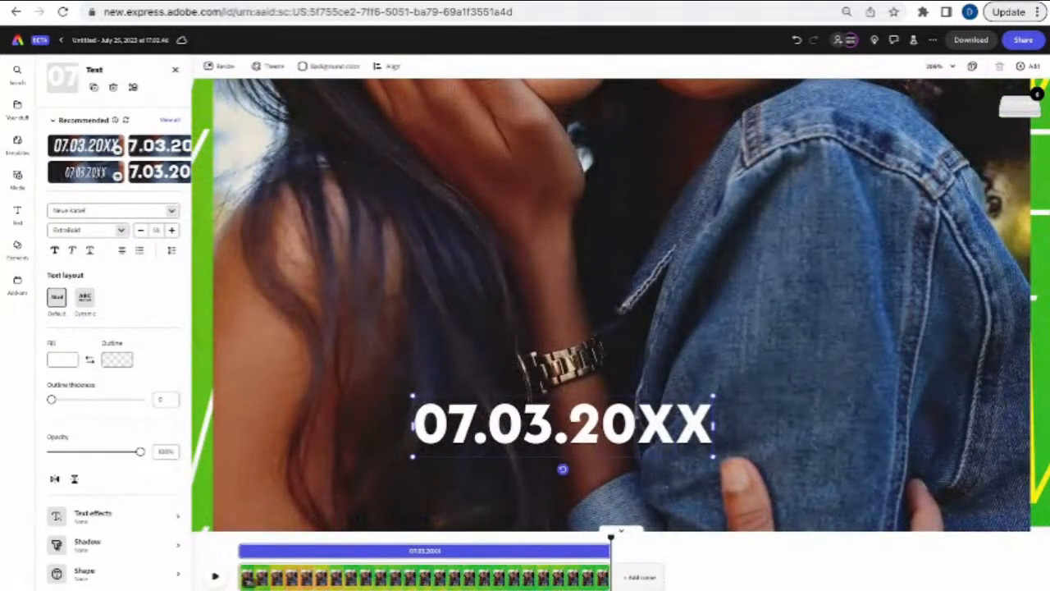
# - Replace the year so the date line reads '07.03. | 08.05. | 09.05.'
pyautogui.press('BackSpace')
pyautogui.press('BackSpace')
pyautogui.press('BackSpace')
pyautogui.press('BackSpace')
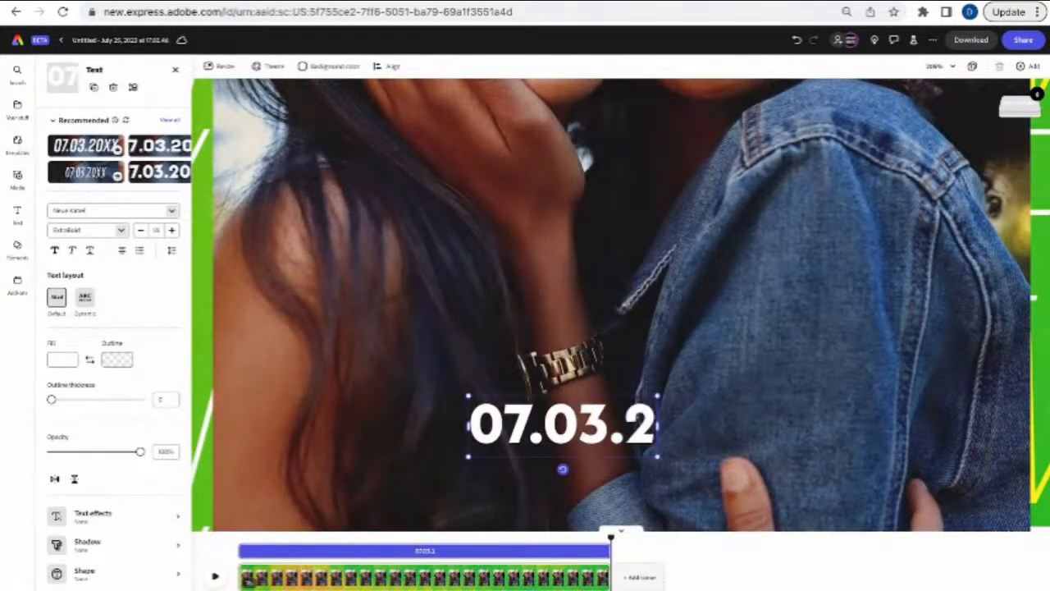
pyautogui.write('}|')
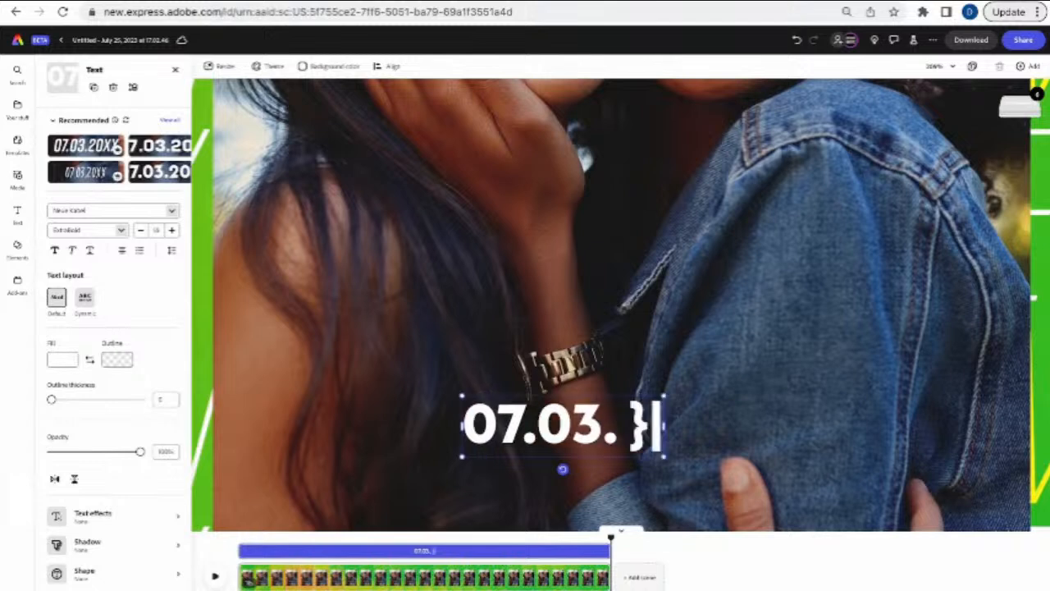
pyautogui.press('BackSpace')
pyautogui.press('BackSpace')
pyautogui.press('BackSpace')
pyautogui.write('|')
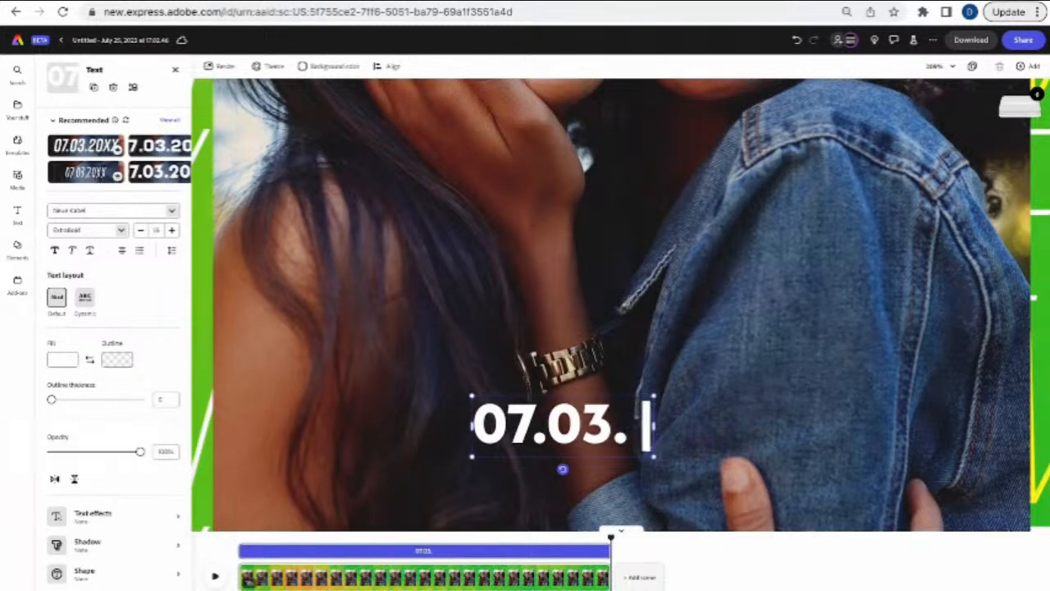
pyautogui.write(' 08')
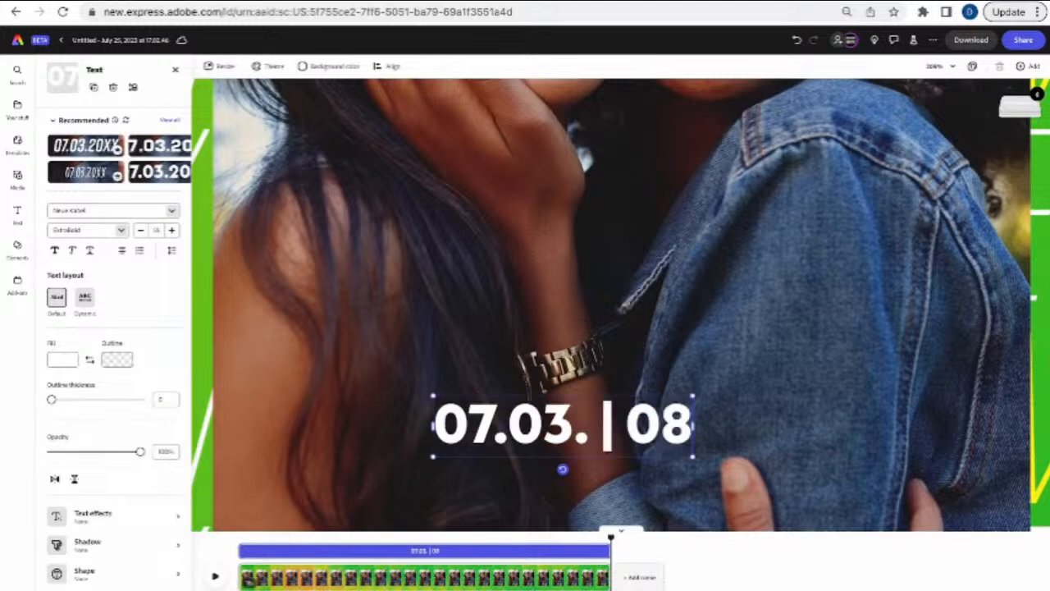
pyautogui.write('.0')
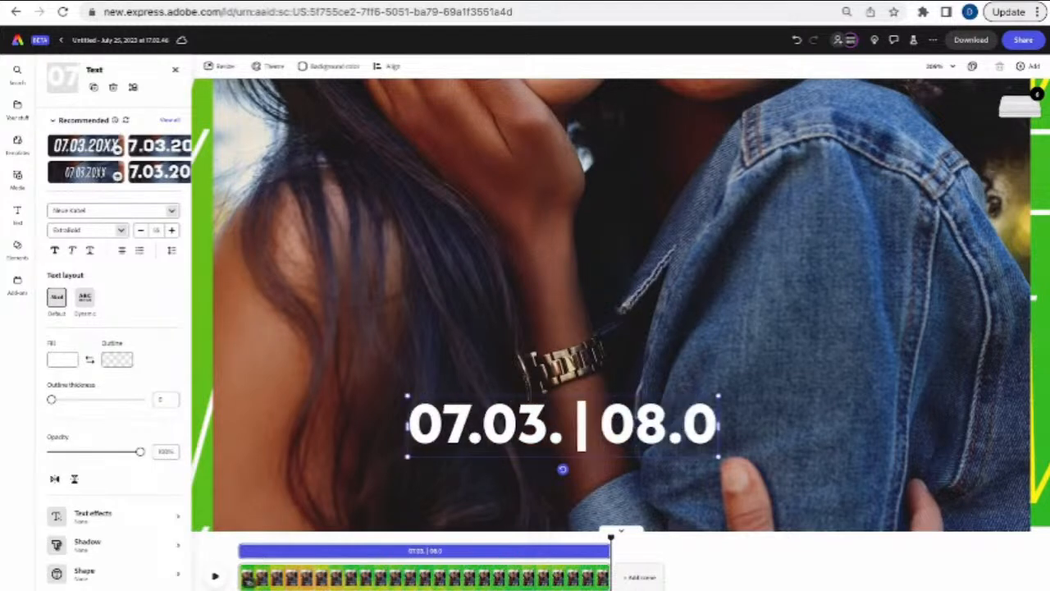
pyautogui.write('5')
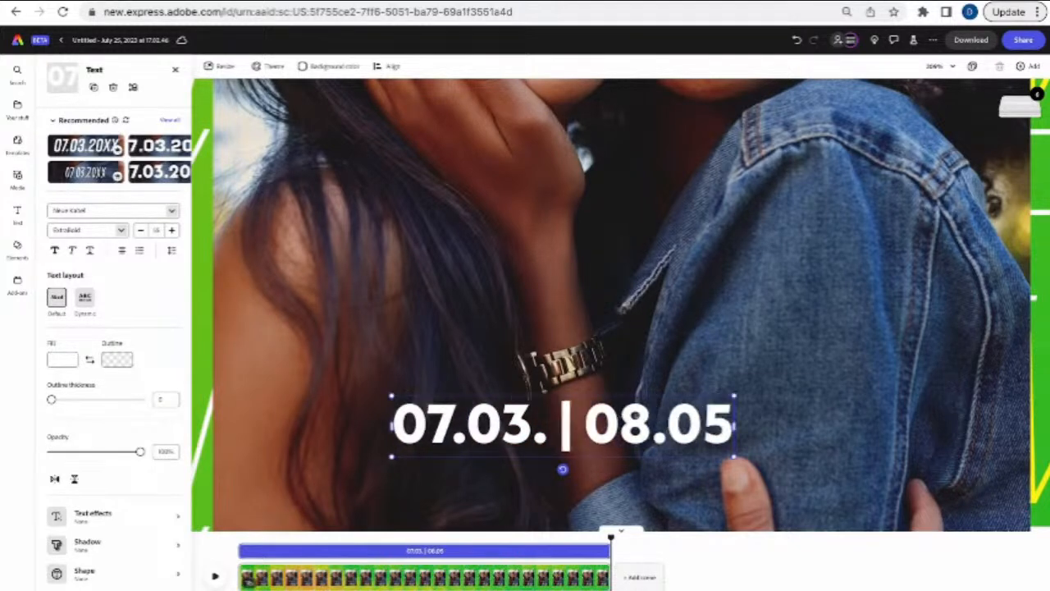
pyautogui.write('.')
pyautogui.write(' |')
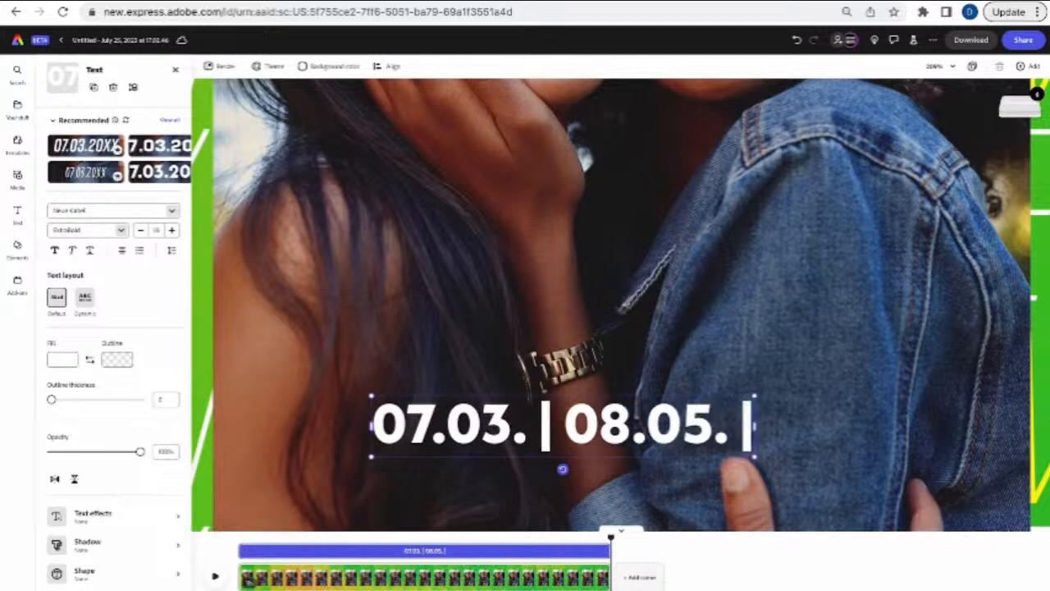
pyautogui.write(' 09.')
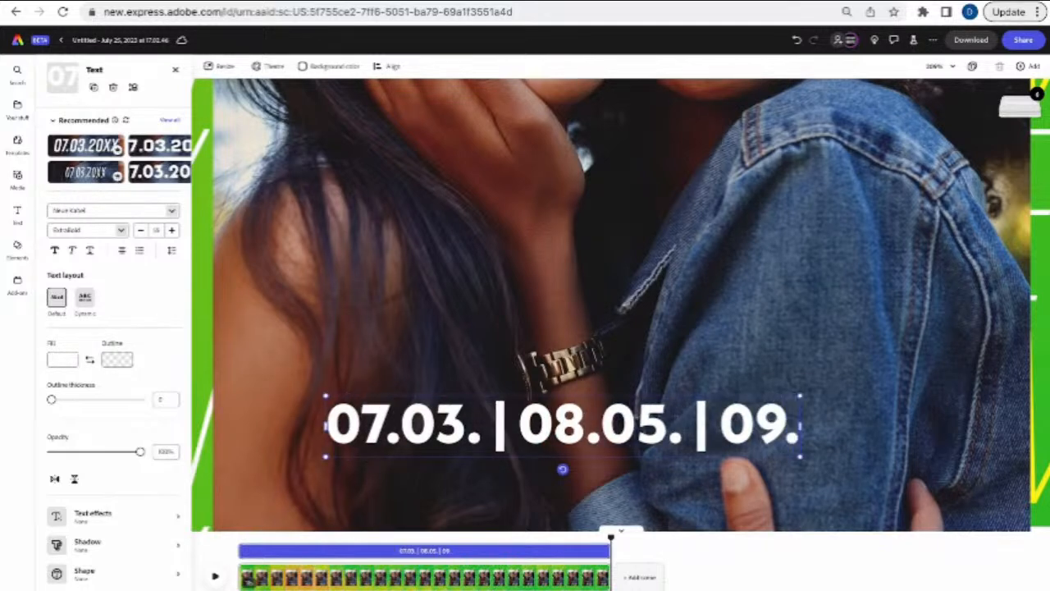
pyautogui.write('05')
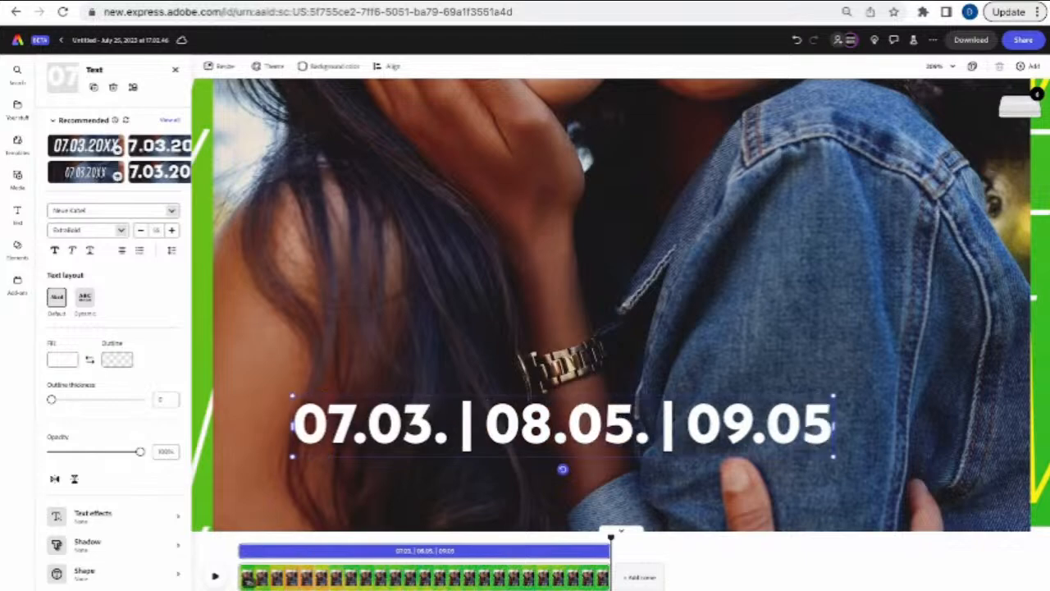
pyautogui.write('.')
pyautogui.press('Return')
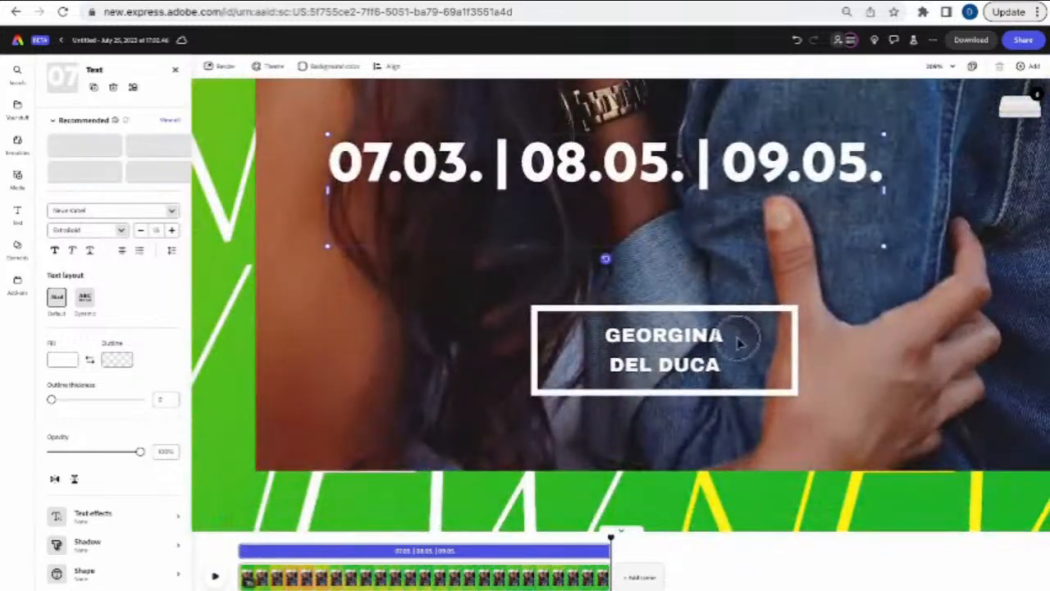
# - Duplicate the top name line in the framed label, enter a new performer's name and resize its box
pyautogui.click(735, 342)
pyautogui.click(725, 341)
pyautogui.click(723, 341)
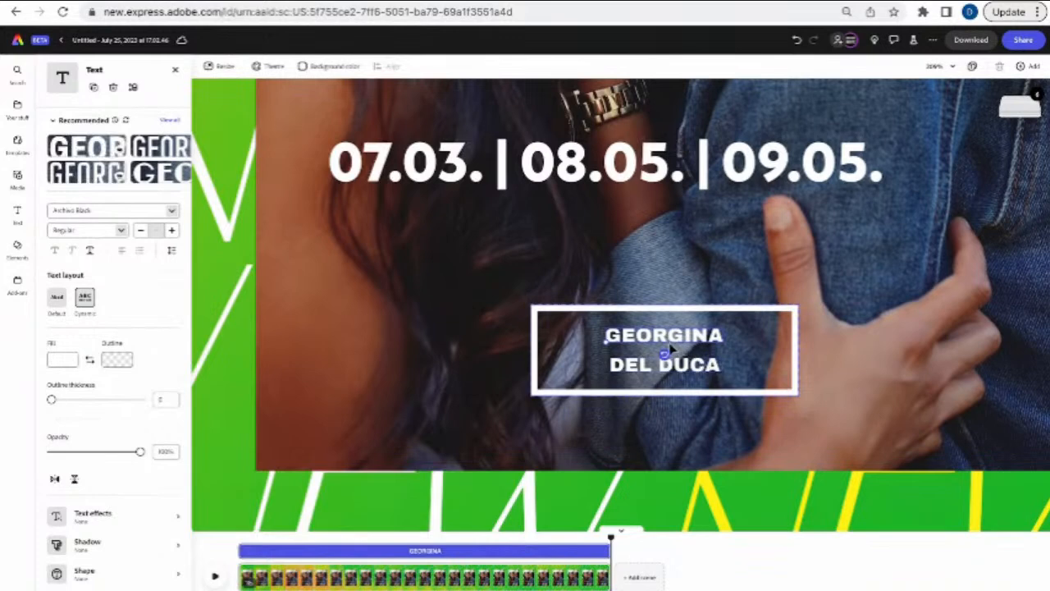
pyautogui.click(648, 363)
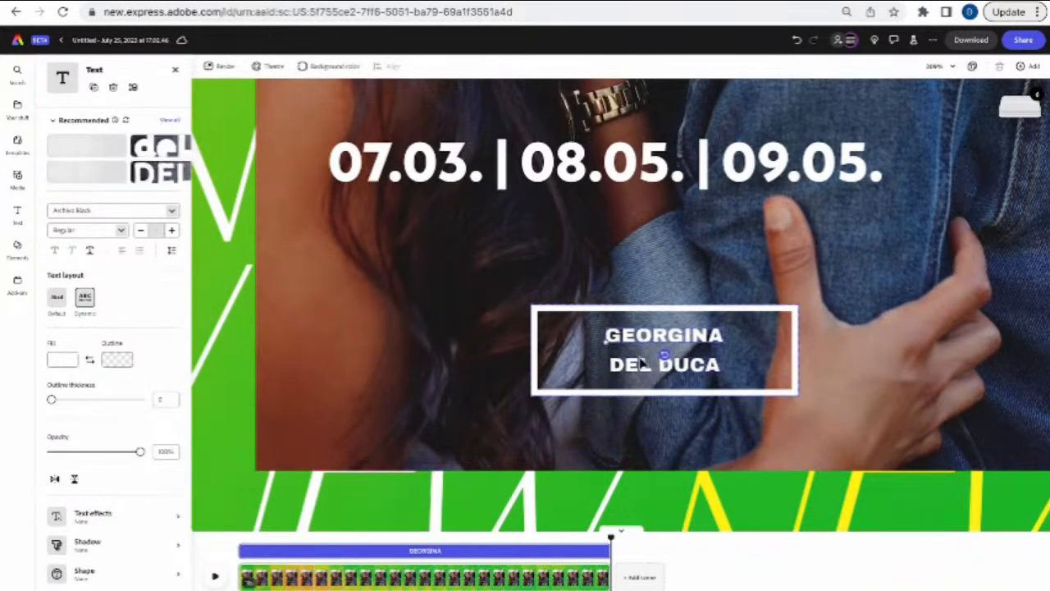
pyautogui.click(643, 339)
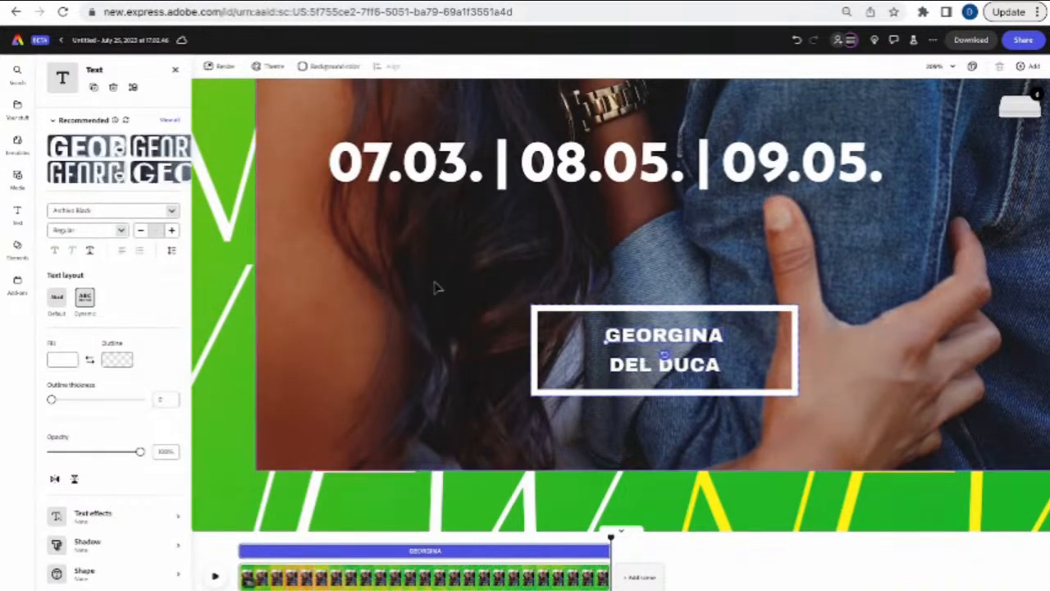
pyautogui.click(95, 87)
pyautogui.moveTo(655, 336); pyautogui.dragTo(656, 346)
pyautogui.click(649, 328)
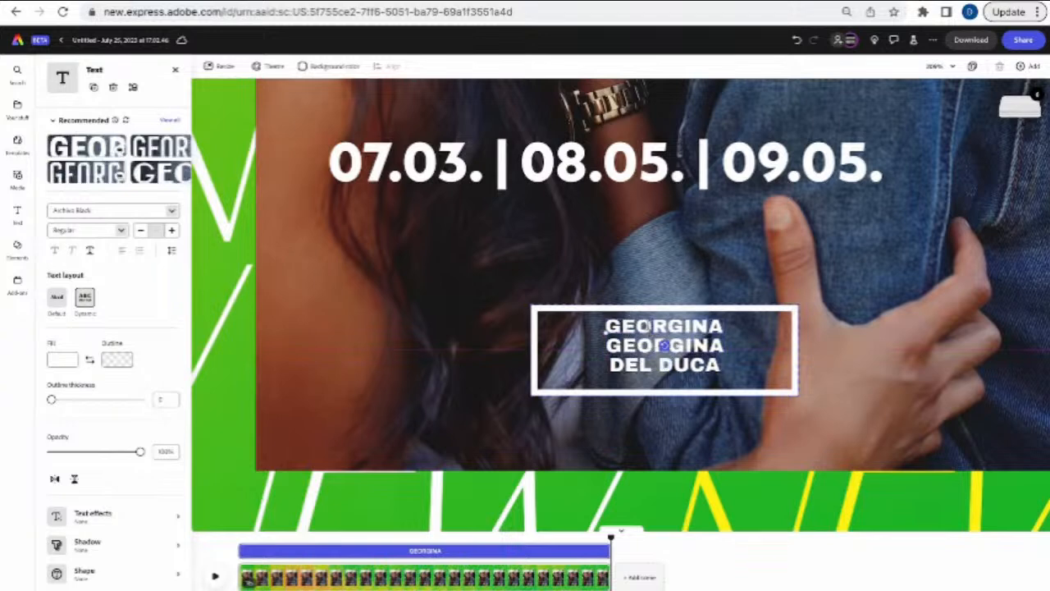
pyautogui.press('BackSpace')
pyautogui.press('BackSpace')
pyautogui.press('BackSpace')
pyautogui.press('BackSpace')
pyautogui.press('BackSpace')
pyautogui.press('BackSpace')
pyautogui.press('BackSpace')
pyautogui.press('BackSpace')
pyautogui.write('MARIANA')
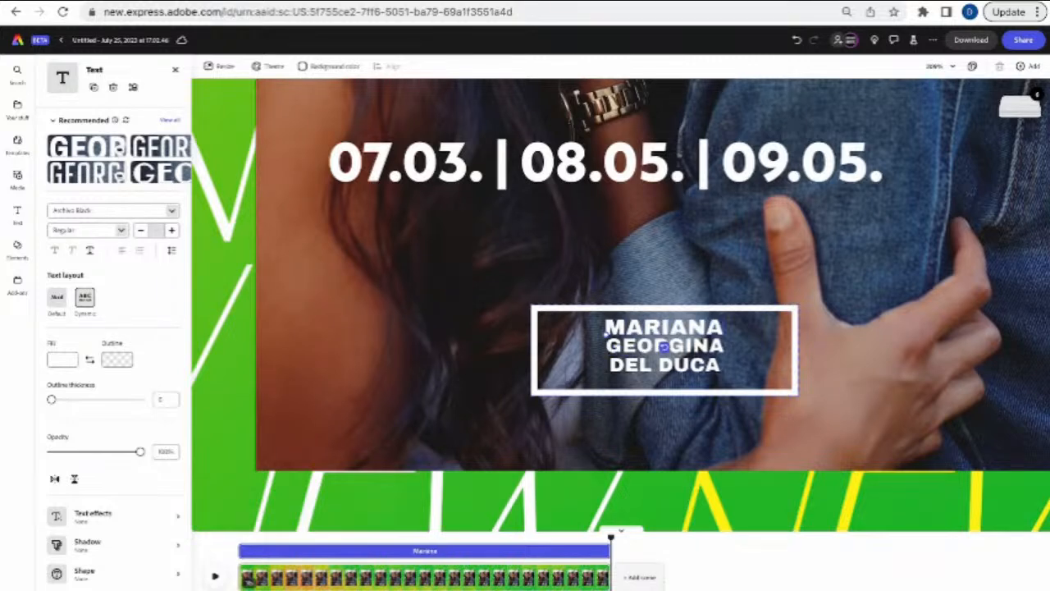
pyautogui.write(' LOIS')
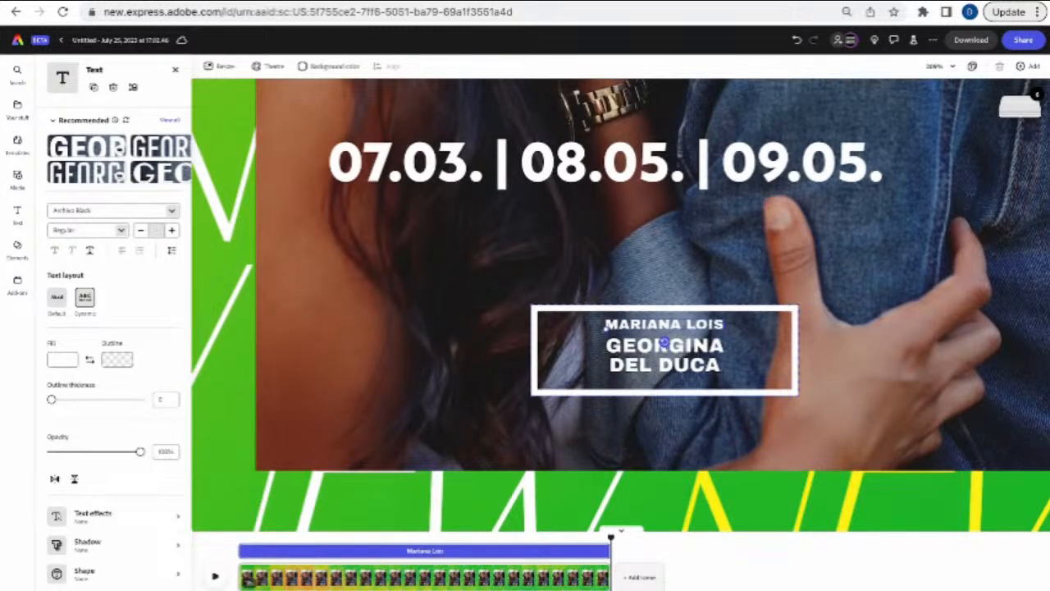
pyautogui.moveTo(607, 329); pyautogui.dragTo(589, 353)
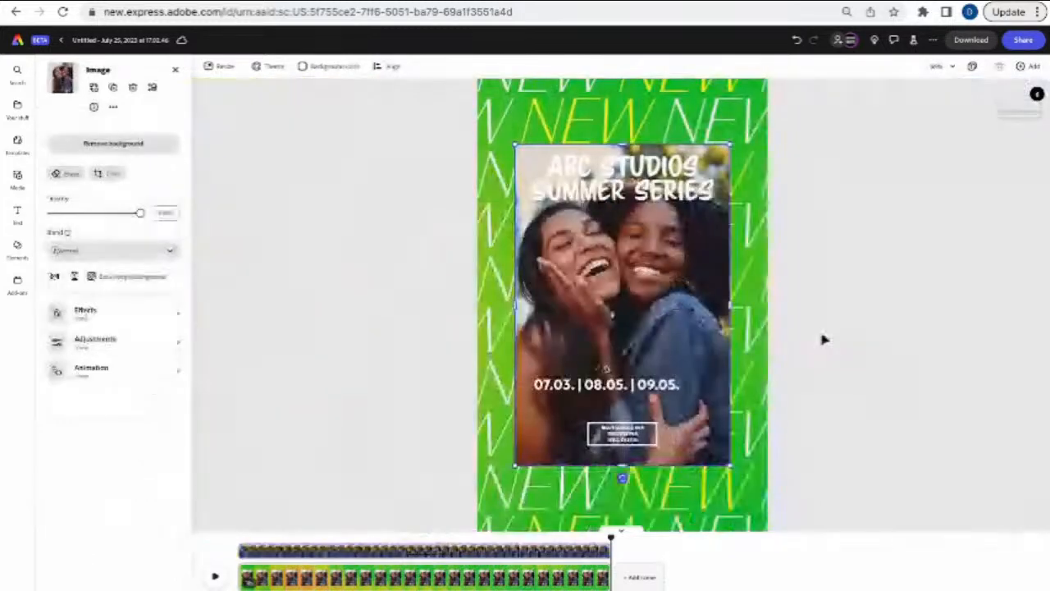
# - Collapse the timeline, check the NEW text rows and women's photo, then select the green background video
pyautogui.click(832, 380)
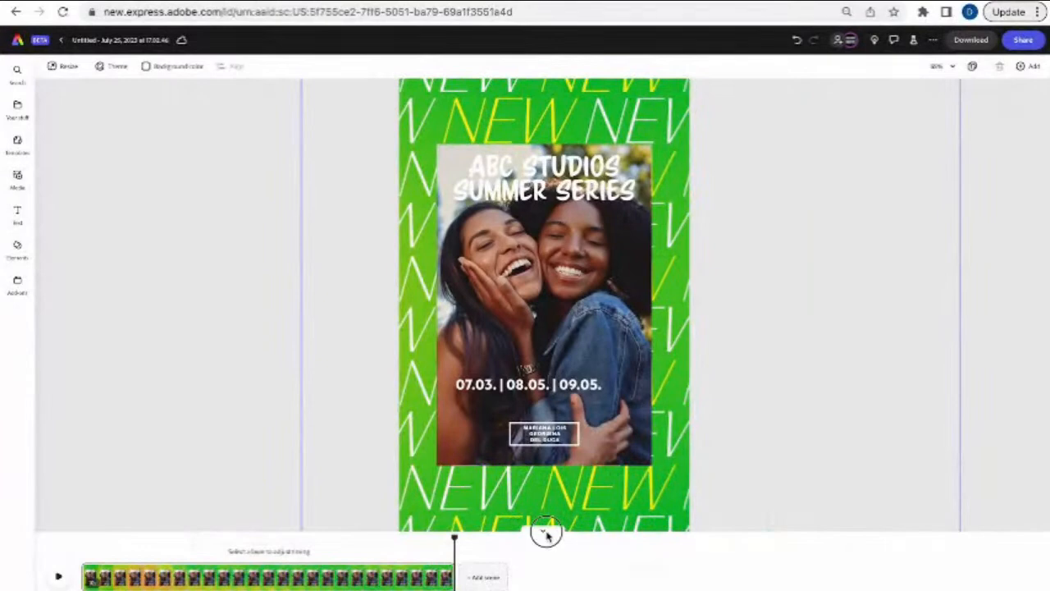
pyautogui.click(544, 535)
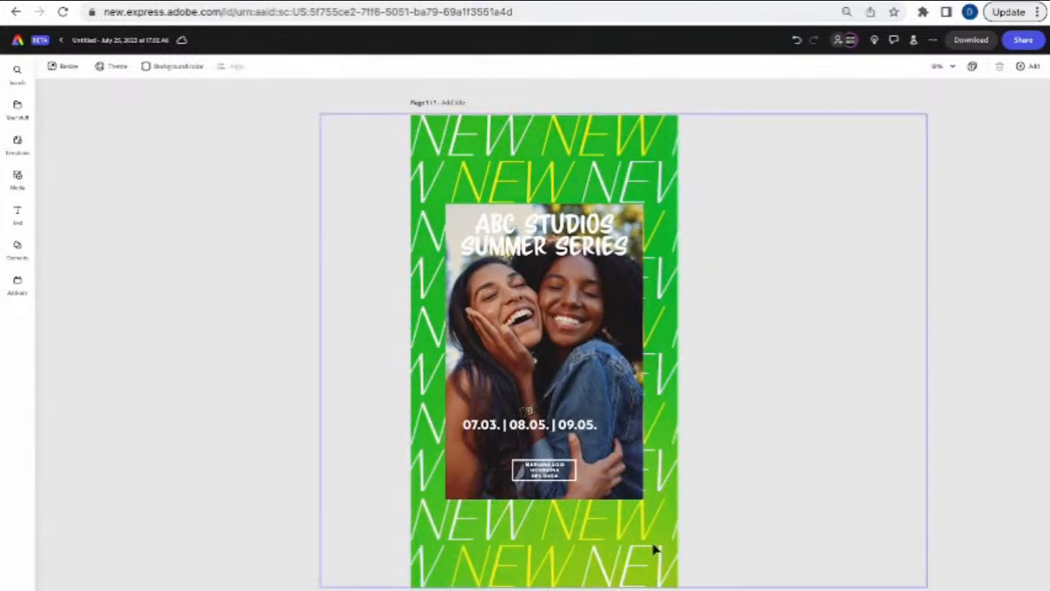
pyautogui.click(474, 156)
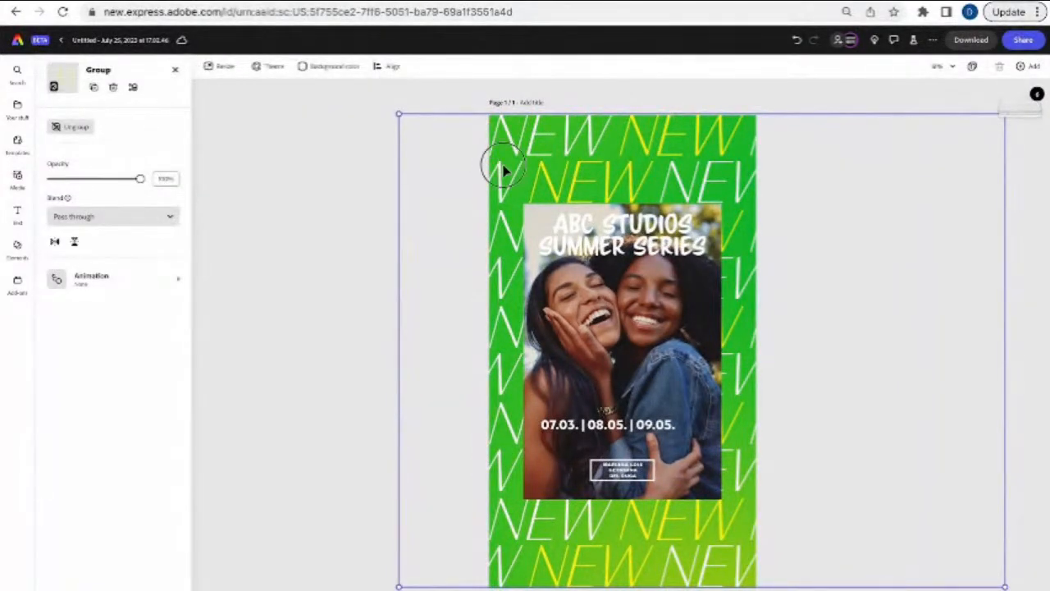
pyautogui.doubleClick(504, 169)
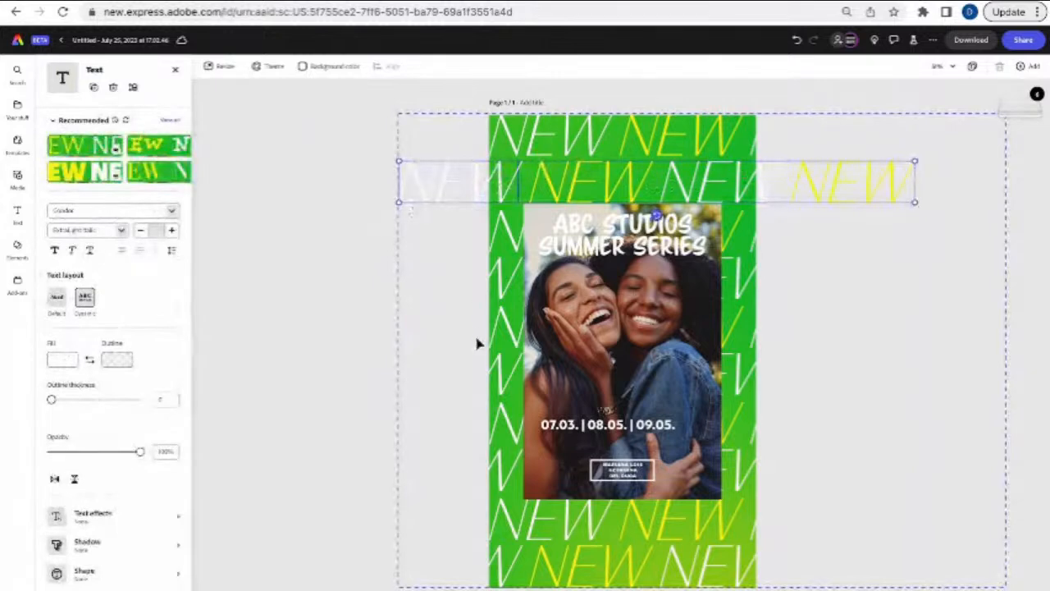
pyautogui.click(540, 580)
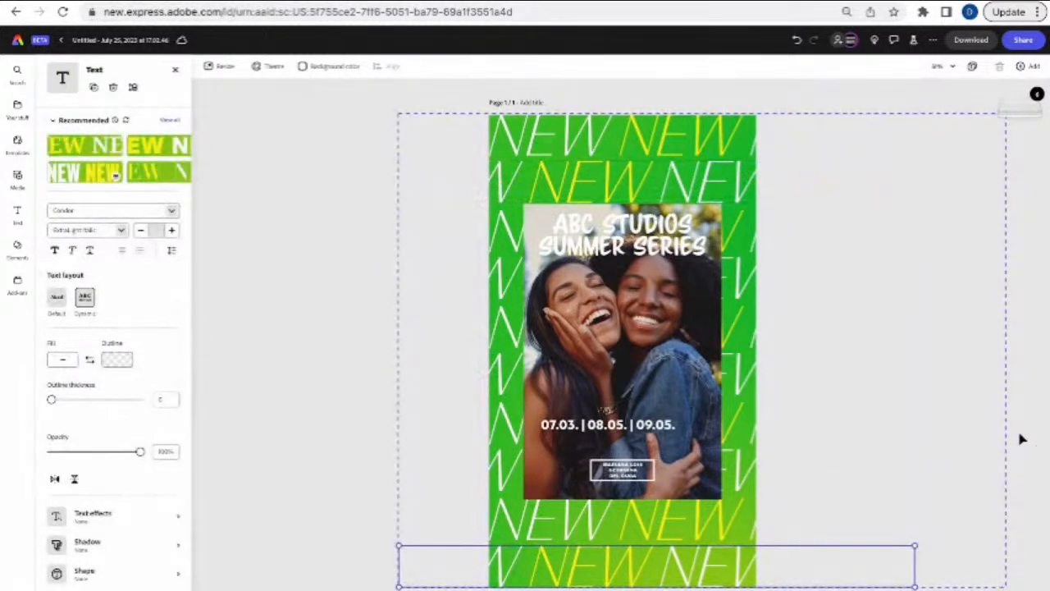
pyautogui.click(1017, 436)
pyautogui.click(568, 240)
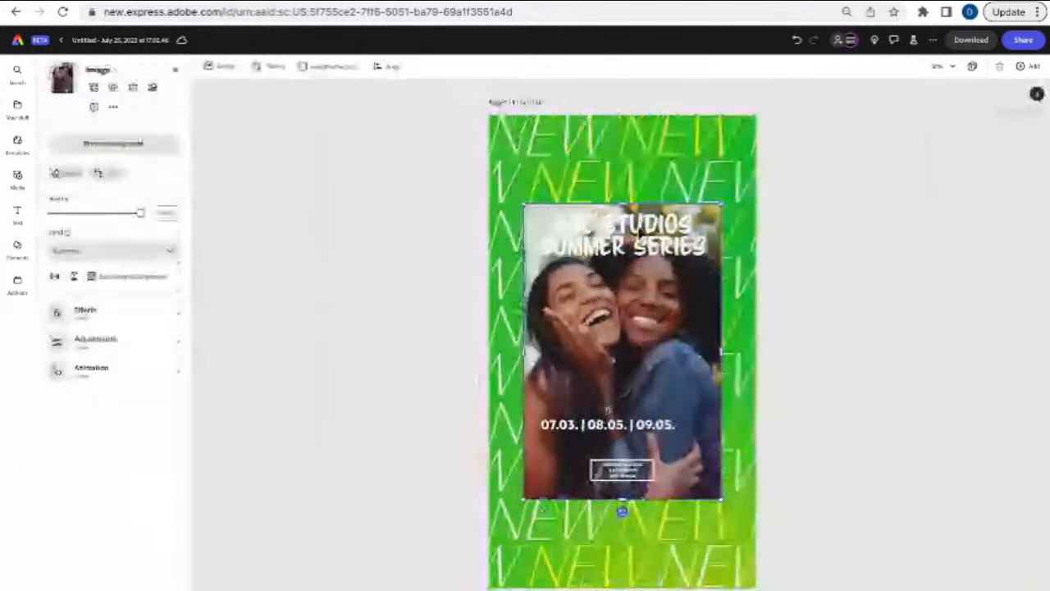
pyautogui.click(1016, 192)
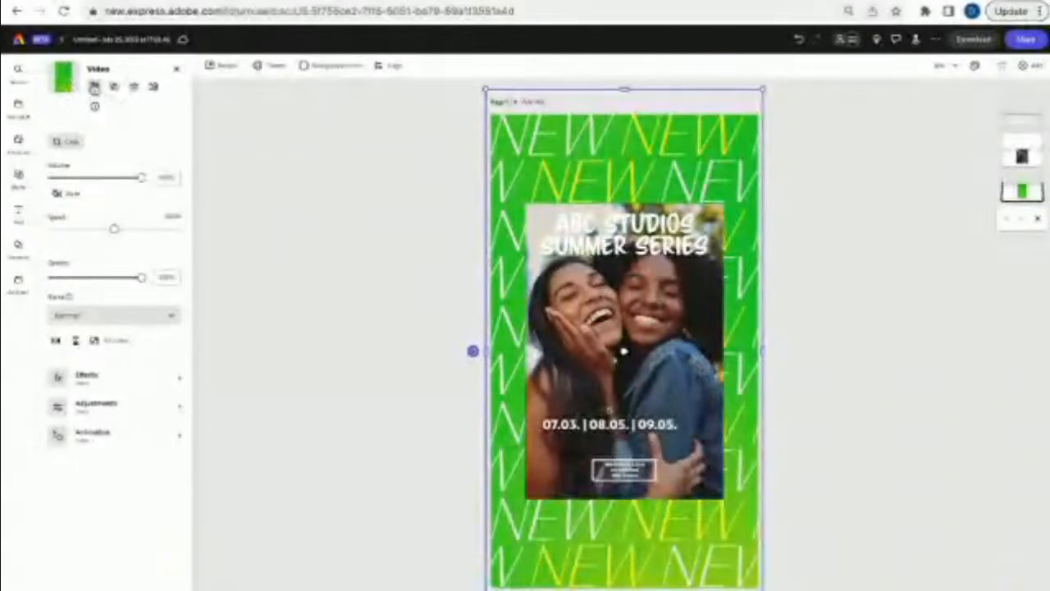
# - Search replacement stock videos for 'gradient' and scroll through the results
pyautogui.click(93, 87)
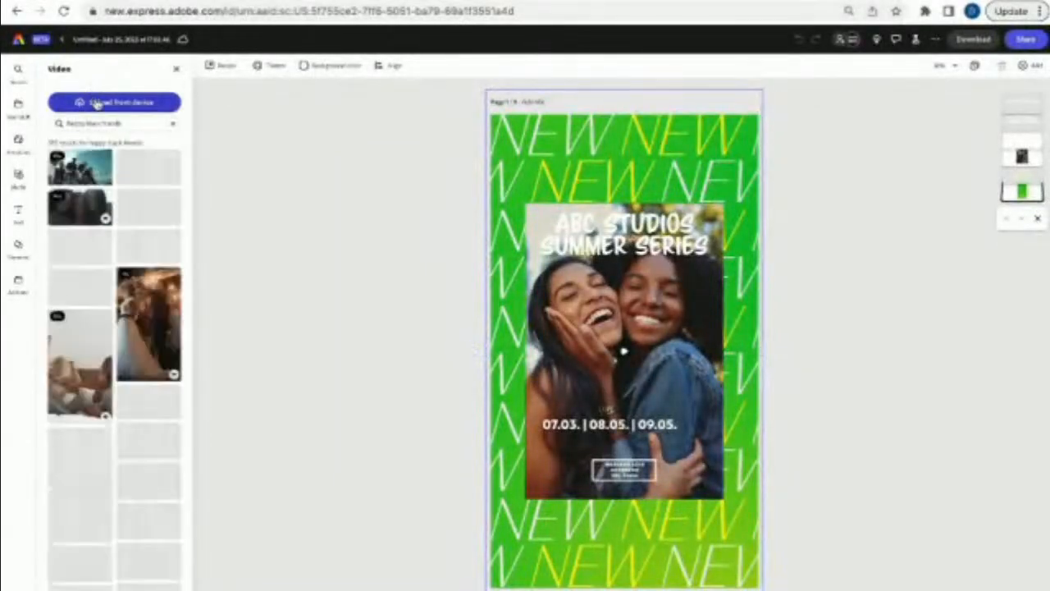
pyautogui.click(172, 125)
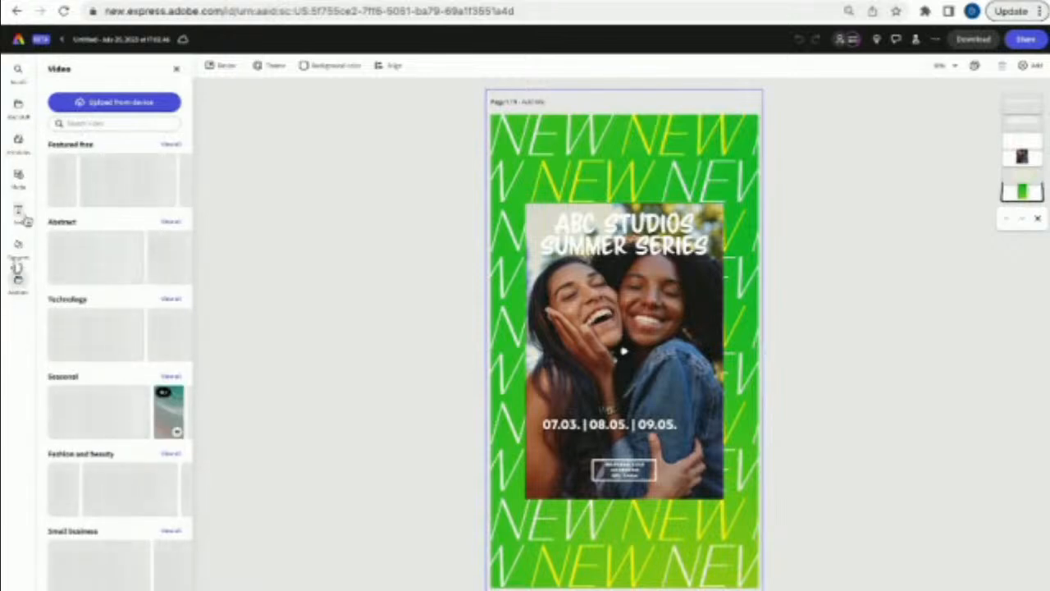
pyautogui.click(100, 122)
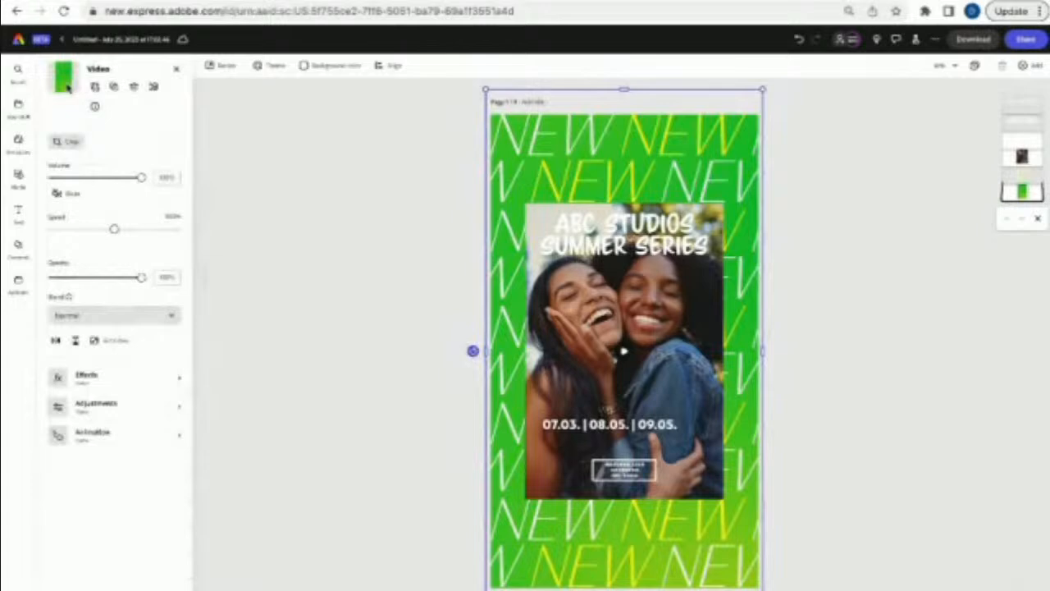
pyautogui.click(95, 89)
pyautogui.click(105, 127)
pyautogui.write('gradient')
pyautogui.press('Return')
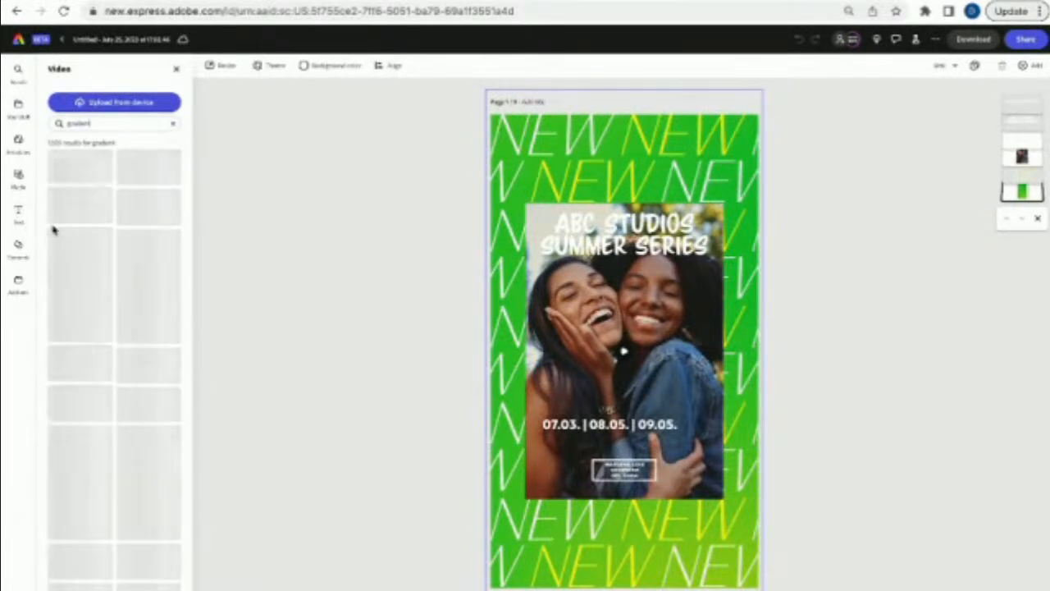
pyautogui.scroll(-2, 146, 439)
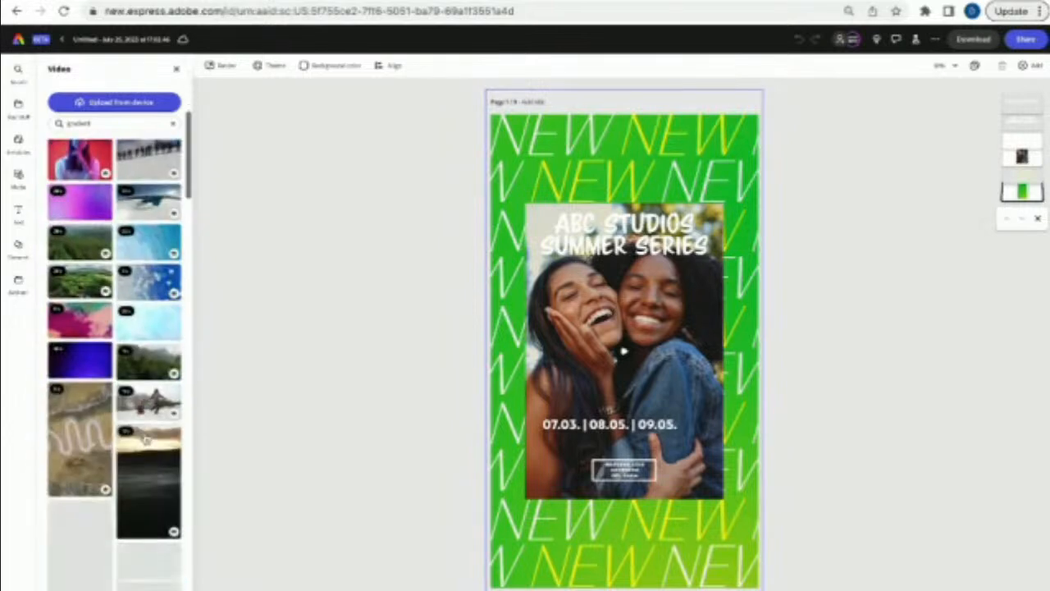
pyautogui.scroll(-5, 146, 440)
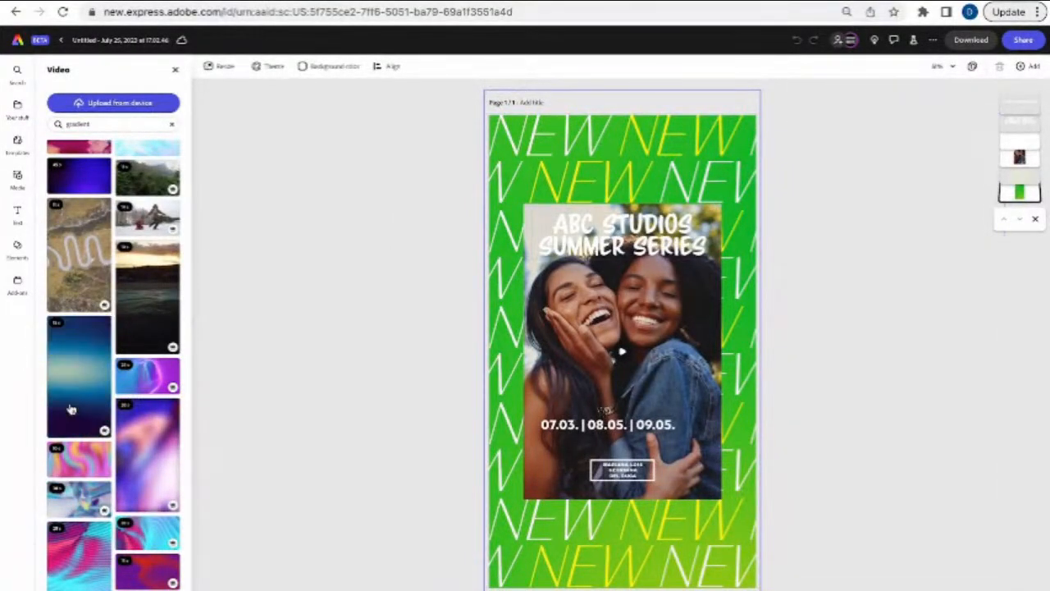
pyautogui.scroll(-3, 95, 442)
pyautogui.scroll(-3, 95, 441)
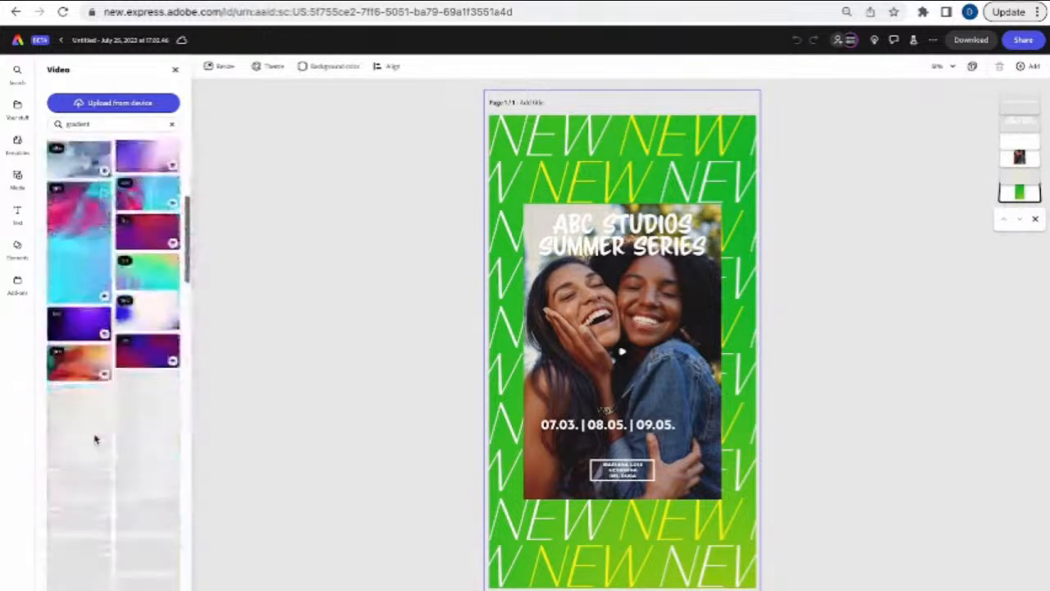
pyautogui.scroll(-2, 95, 439)
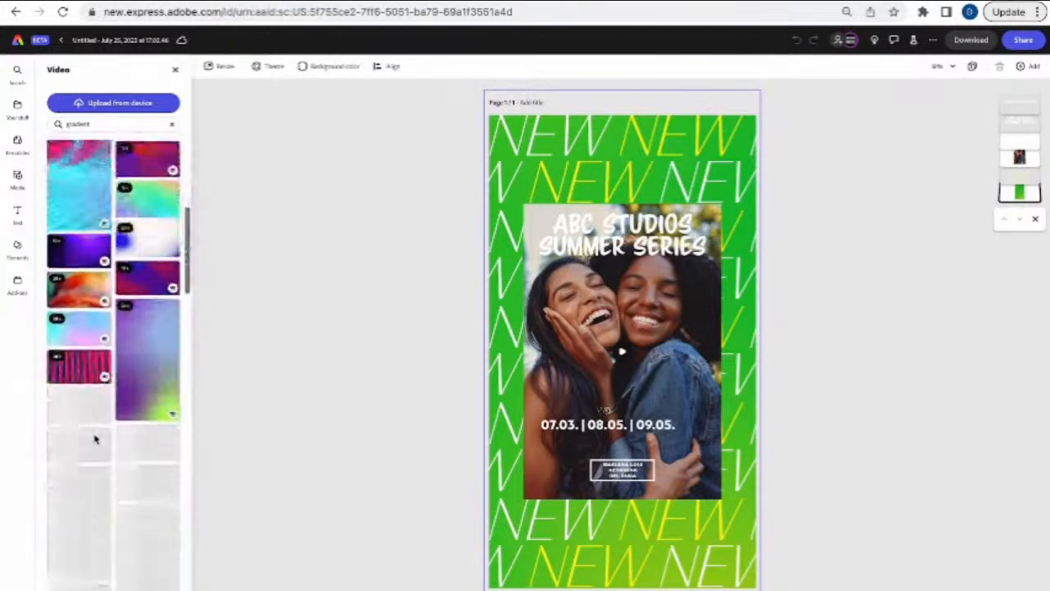
# - Swap the poster's green background for the pink silk gradient stock video, then select the background group
pyautogui.click(147, 363)
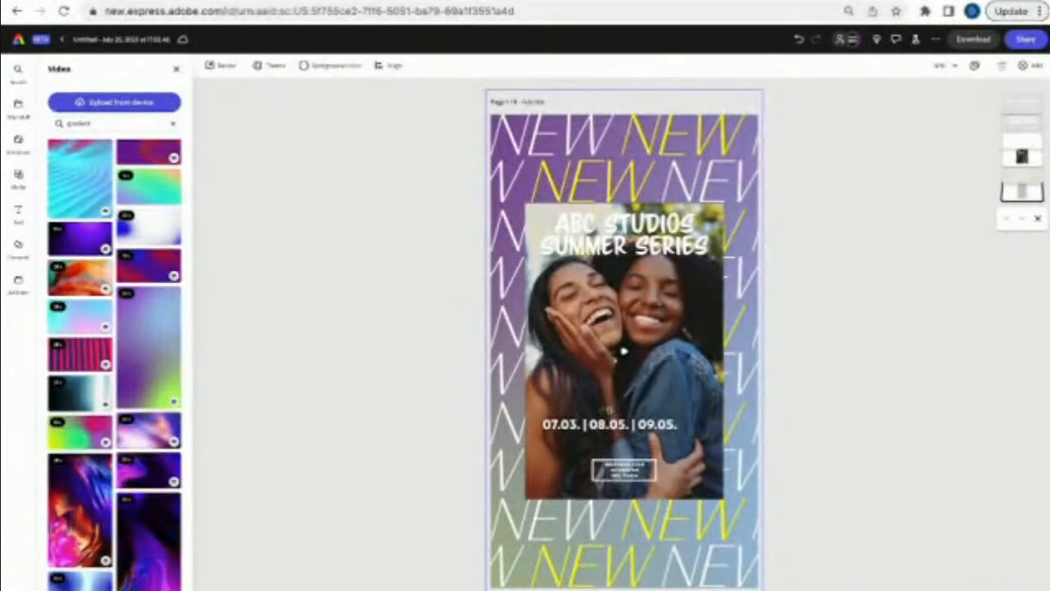
pyautogui.scroll(-10, 158, 378)
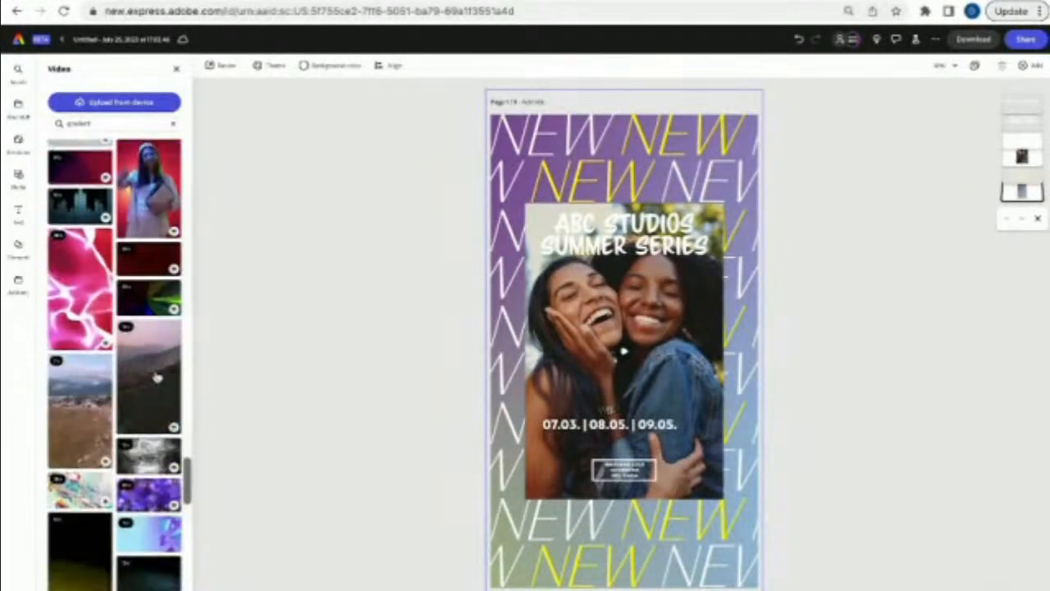
pyautogui.scroll(-5, 157, 378)
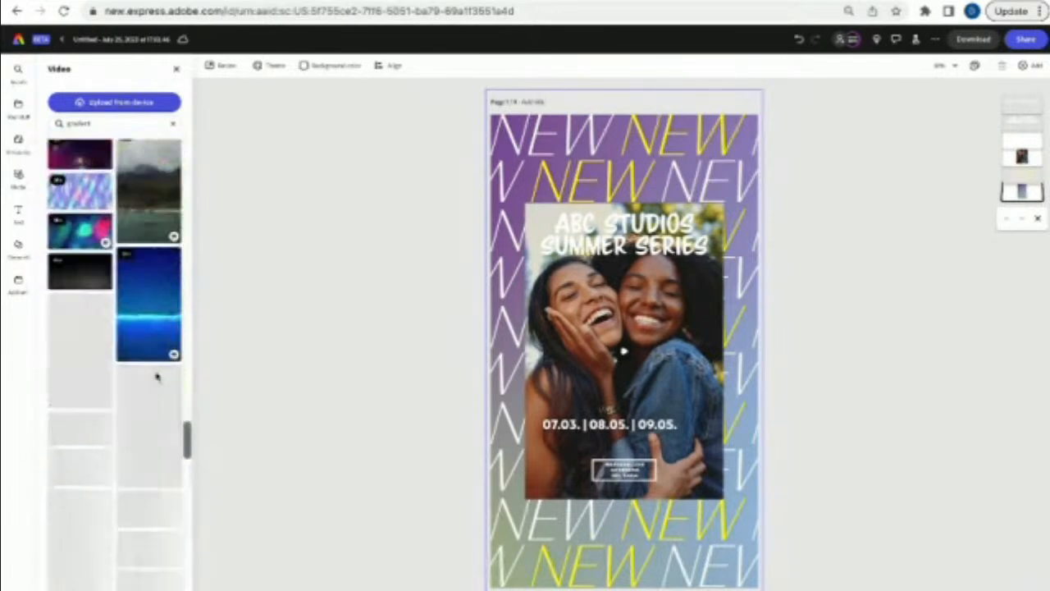
pyautogui.scroll(-3, 157, 375)
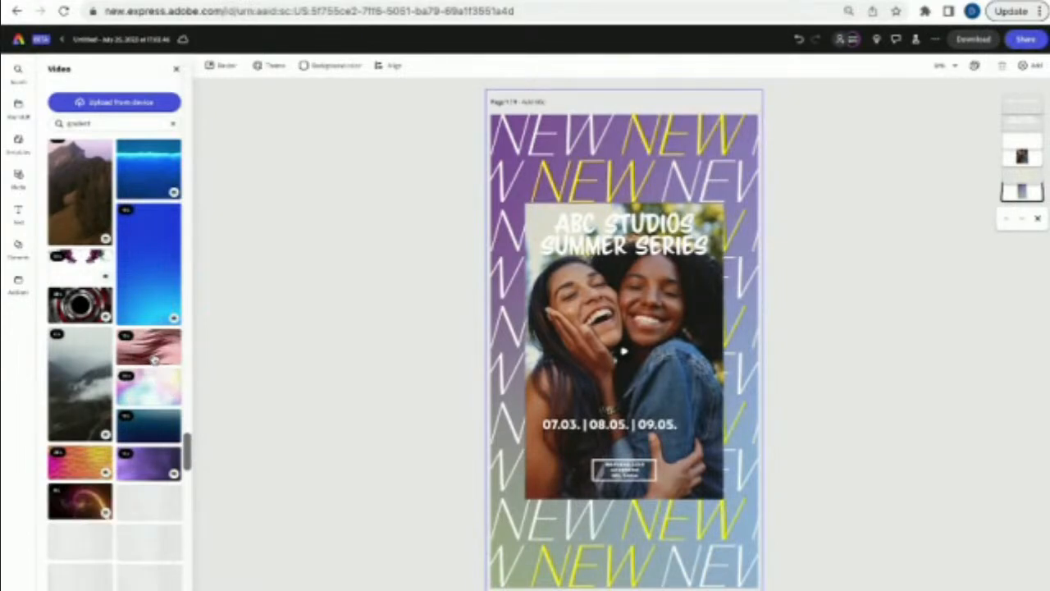
pyautogui.click(153, 354)
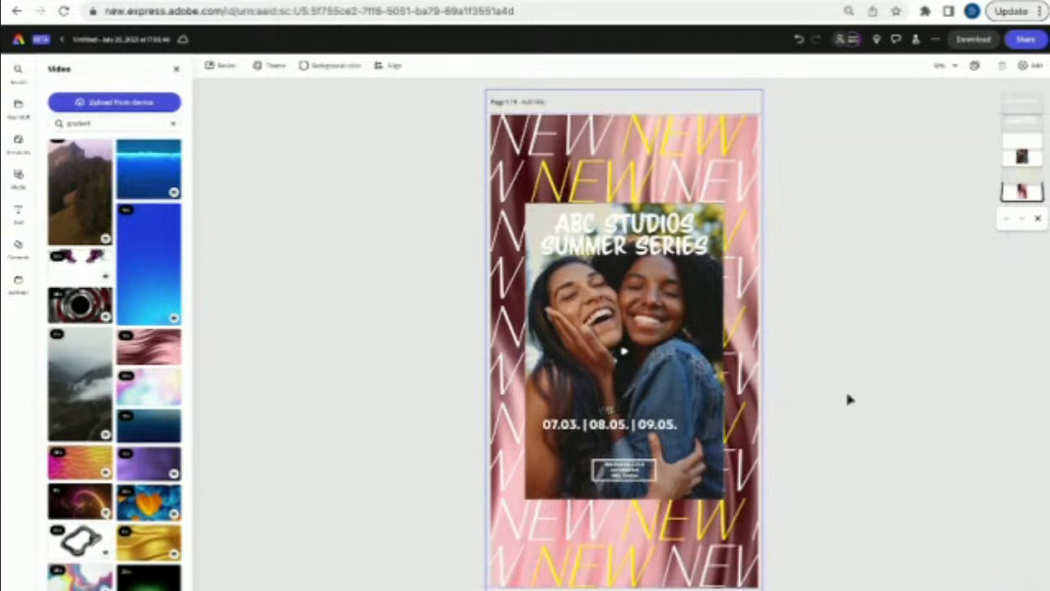
pyautogui.click(743, 227)
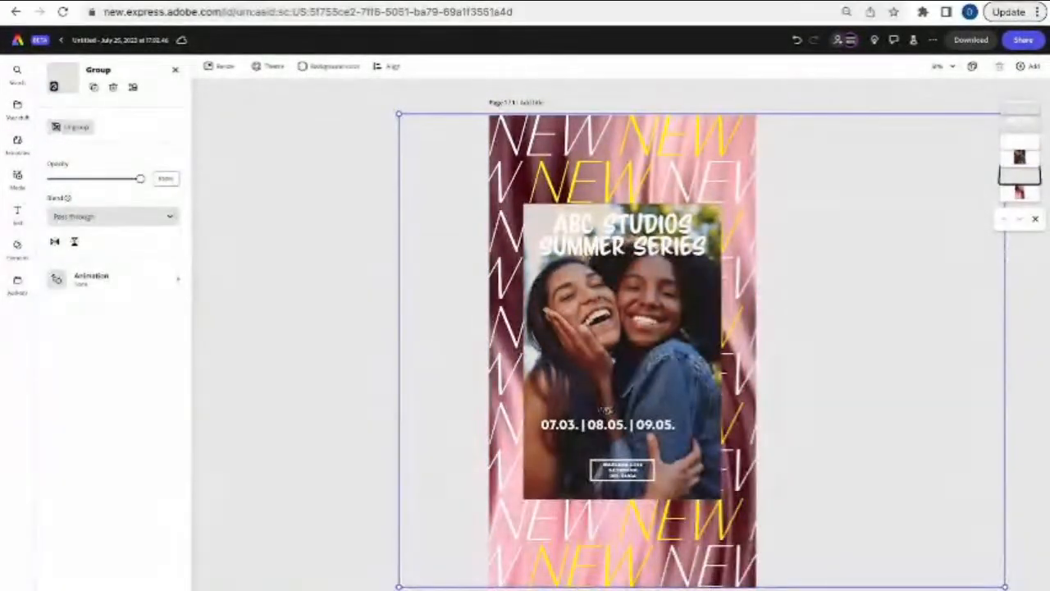
pyautogui.click(584, 408)
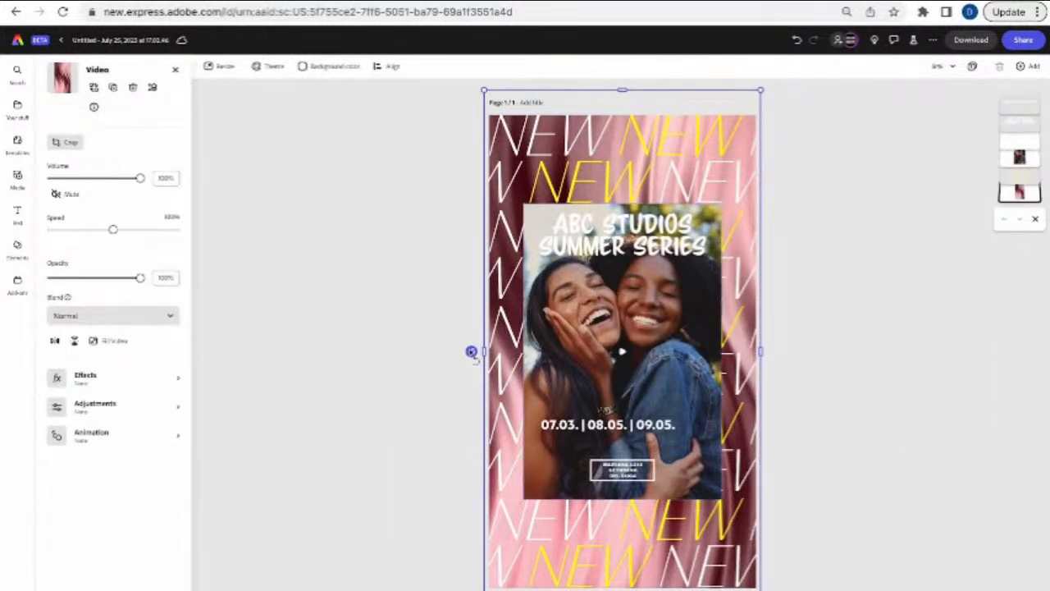
pyautogui.moveTo(468, 347); pyautogui.dragTo(773, 351)
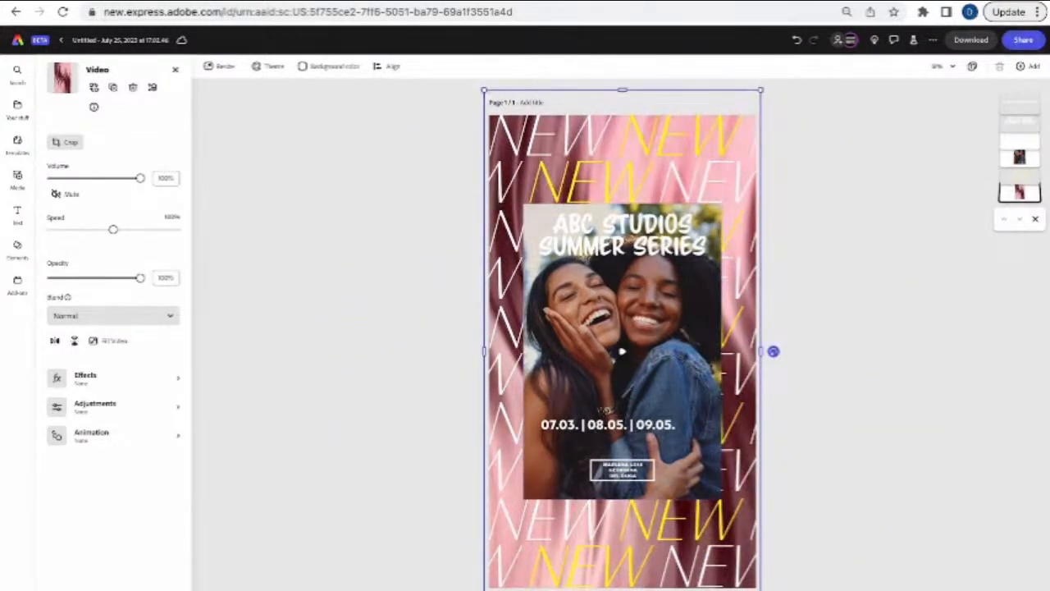
pyautogui.click(214, 589)
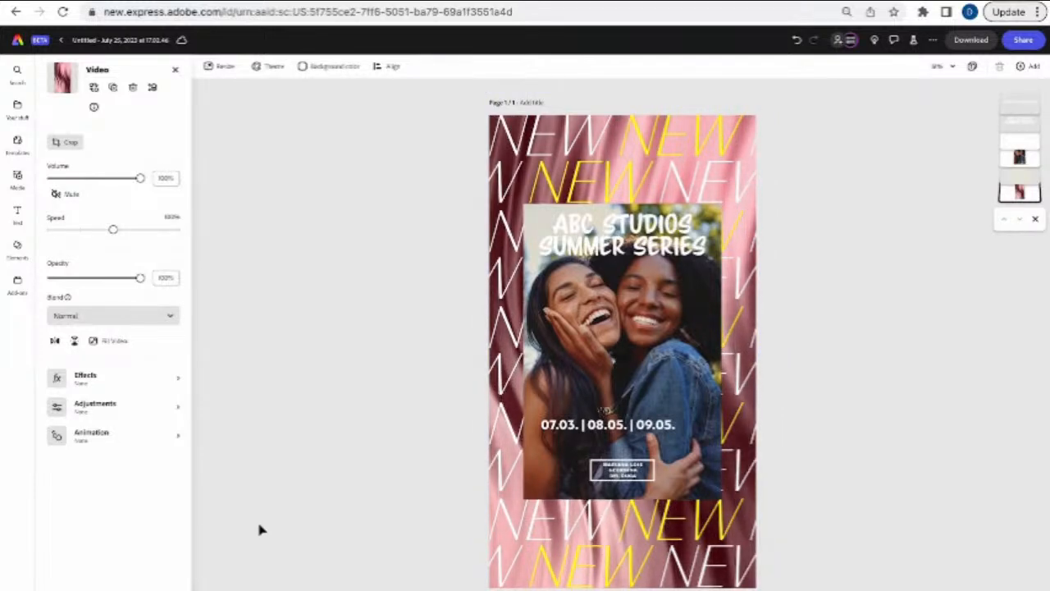
pyautogui.click(302, 399)
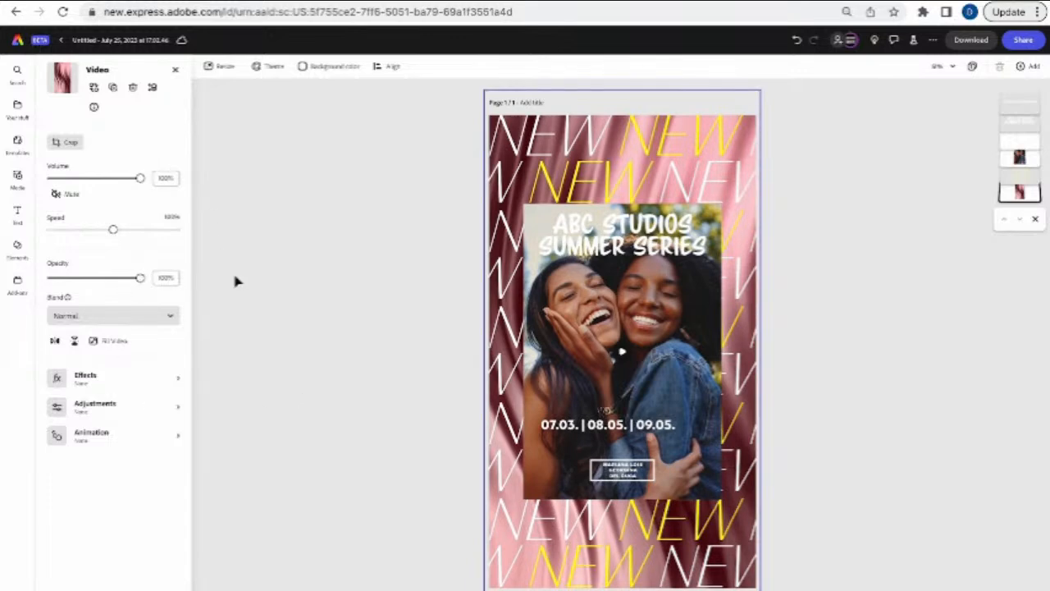
pyautogui.click(116, 229)
pyautogui.moveTo(116, 230); pyautogui.dragTo(146, 234)
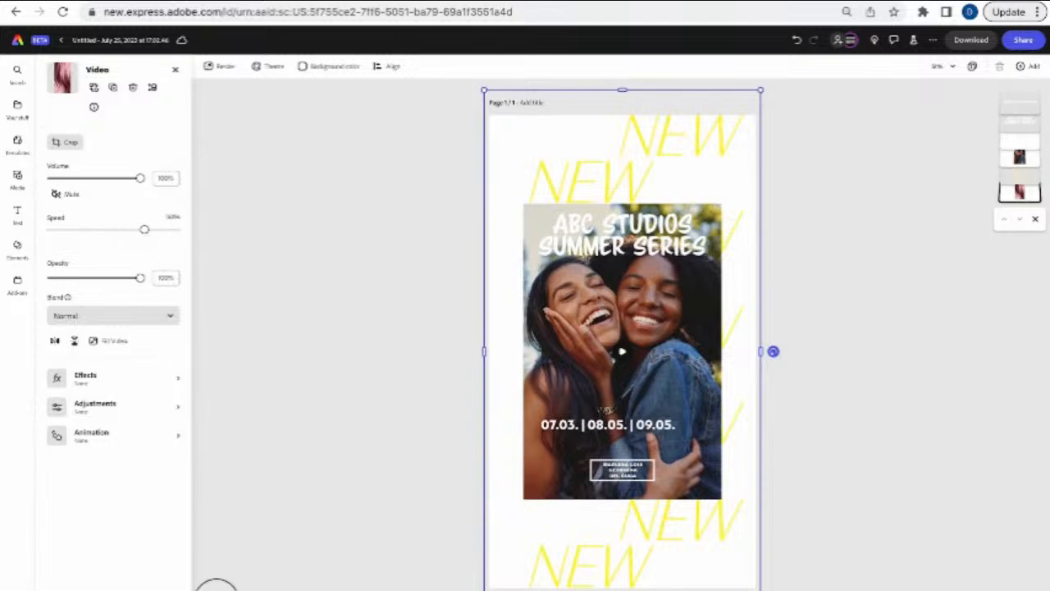
pyautogui.click(216, 588)
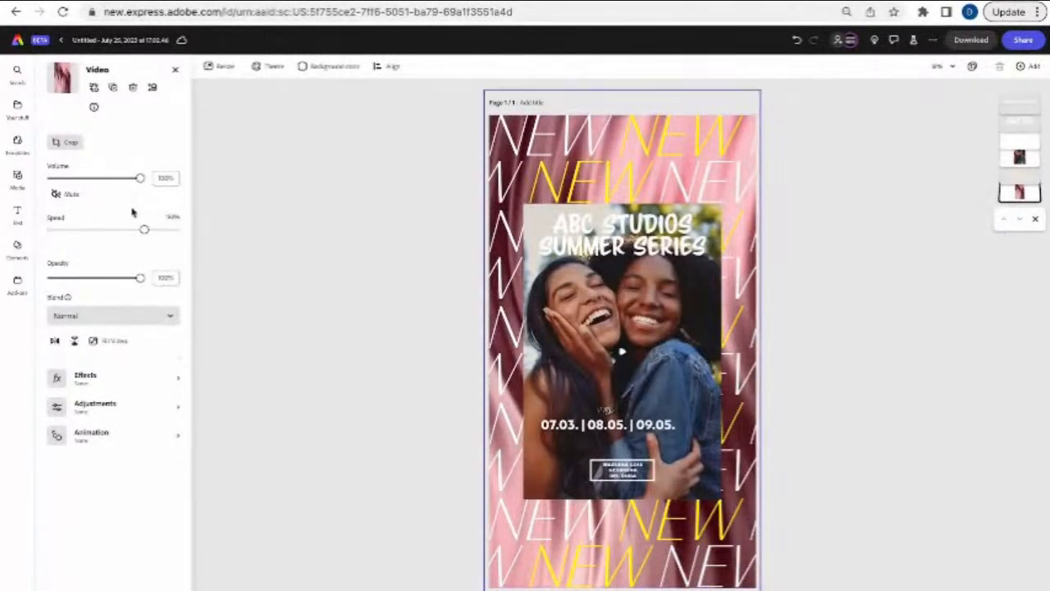
pyautogui.moveTo(147, 237); pyautogui.dragTo(120, 237)
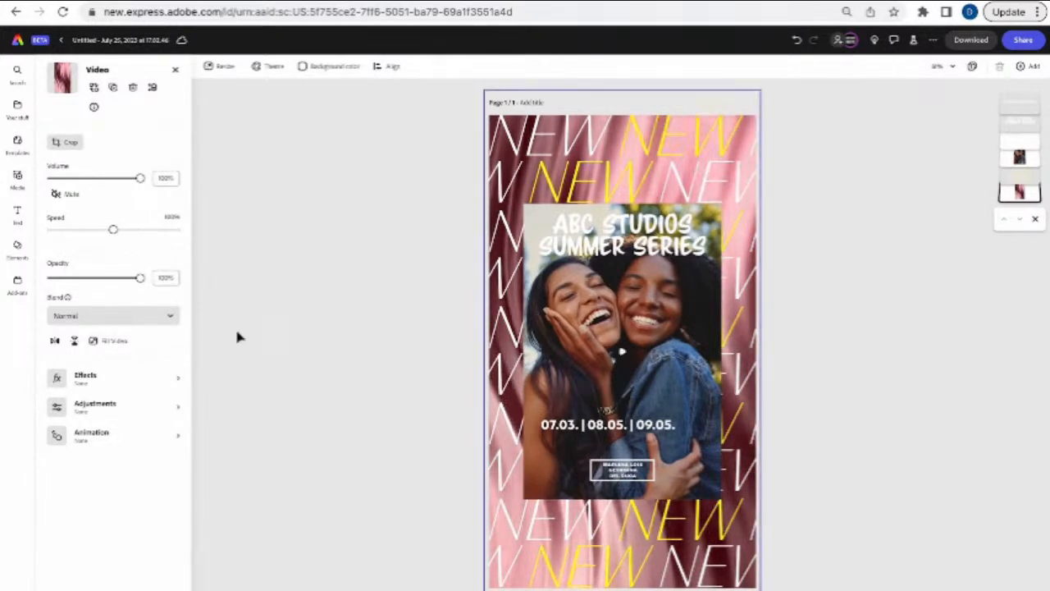
# - Give the background video the red Duotone preset, then play page 2's animation
pyautogui.click(106, 380)
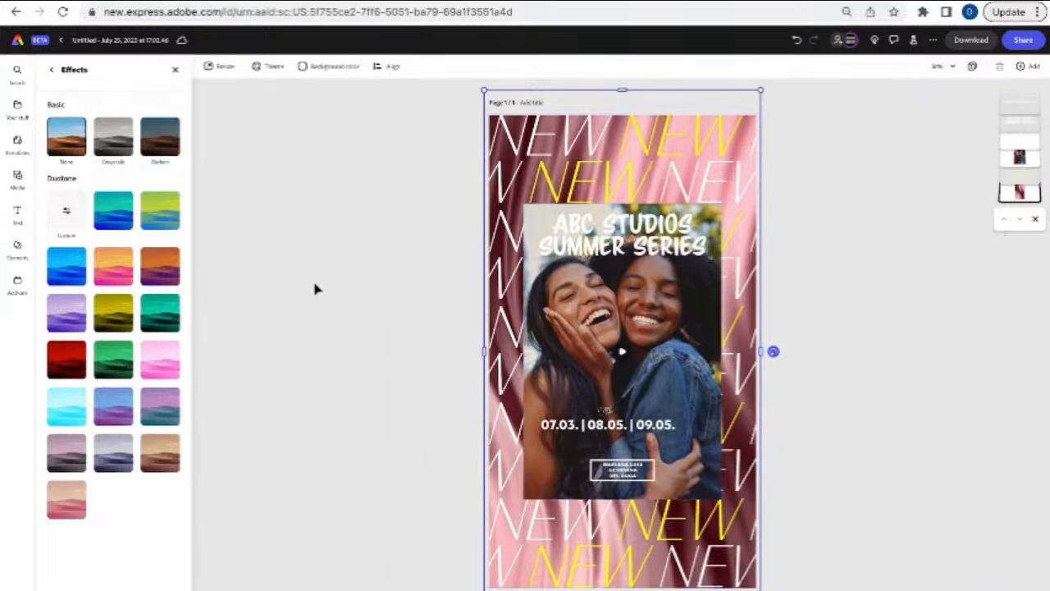
pyautogui.click(164, 277)
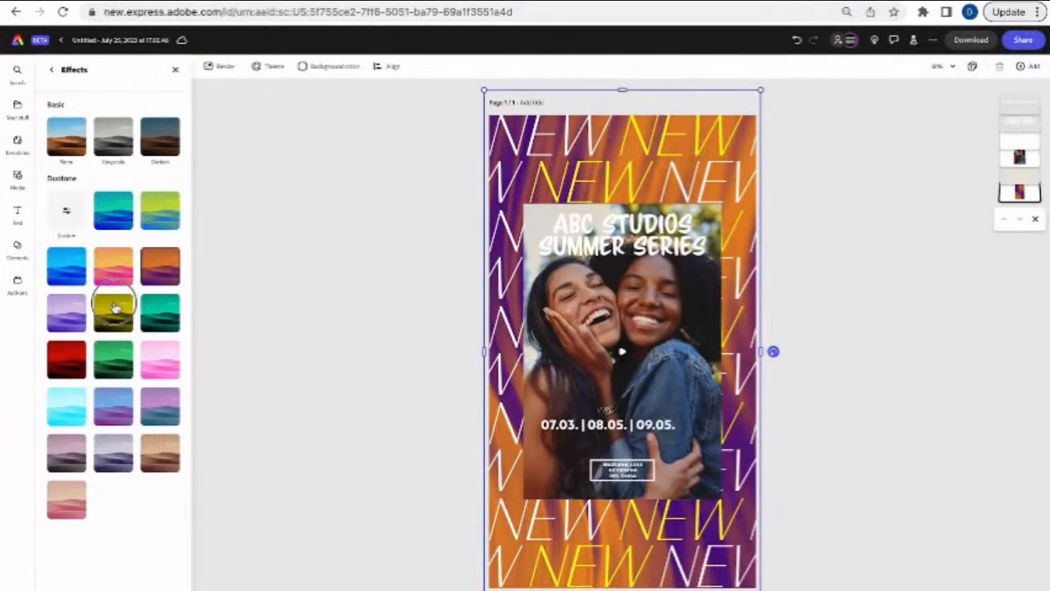
pyautogui.click(113, 306)
pyautogui.click(82, 371)
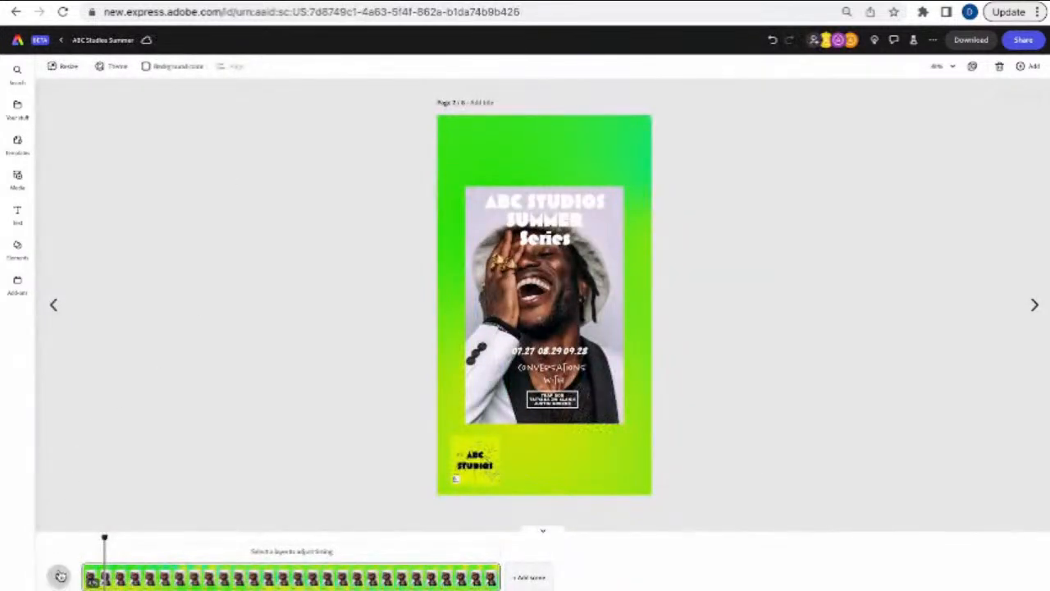
pyautogui.click(60, 576)
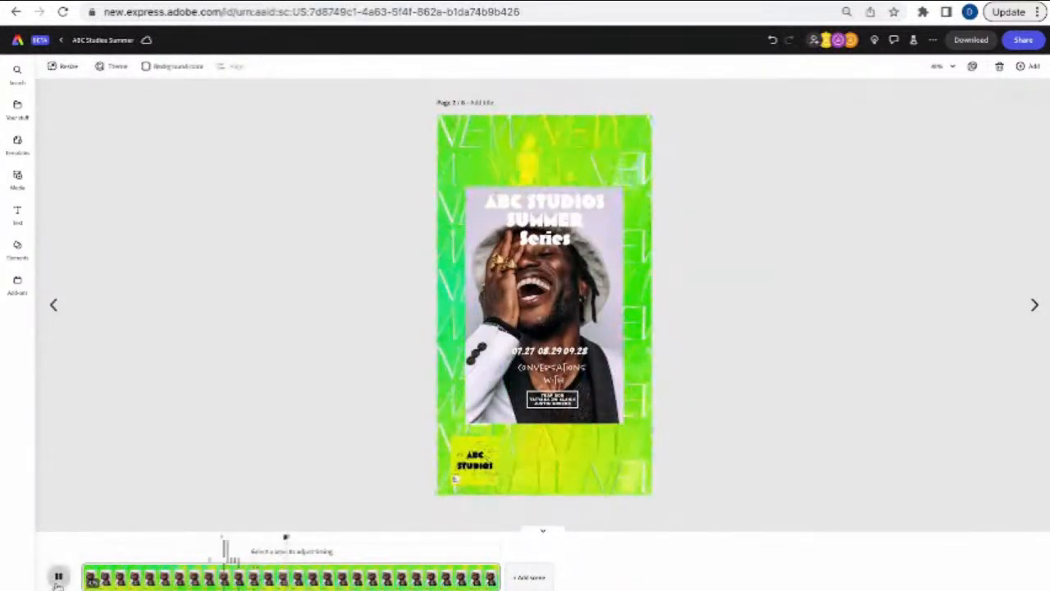
# - Pause page 2's animation playback on the timeline
pyautogui.click(58, 577)
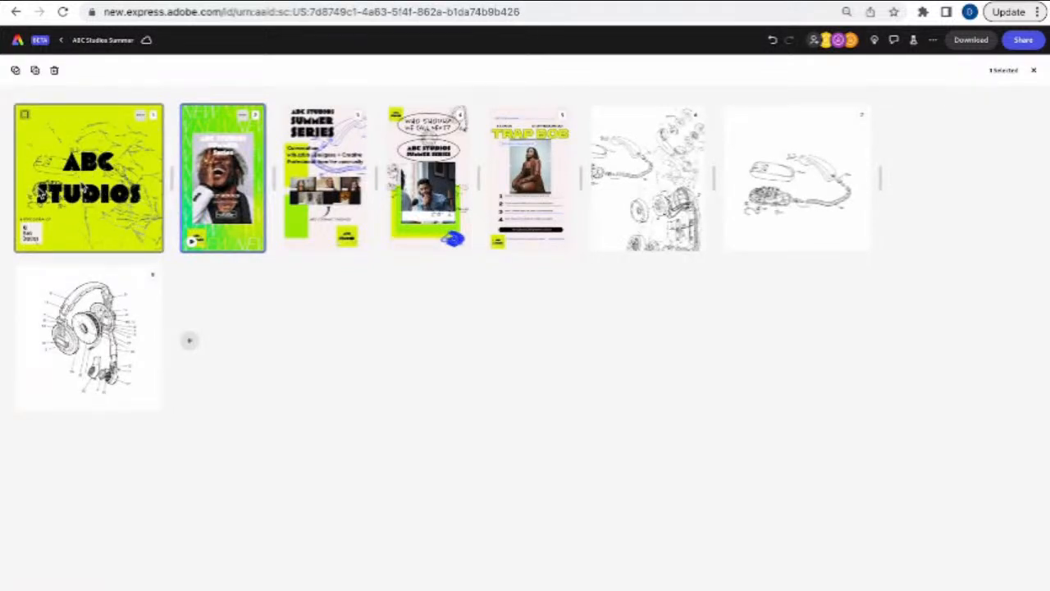
# - Select the phone-parts line drawing on telephone page 6, then open page 5, Trap Bob
pyautogui.click(530, 177)
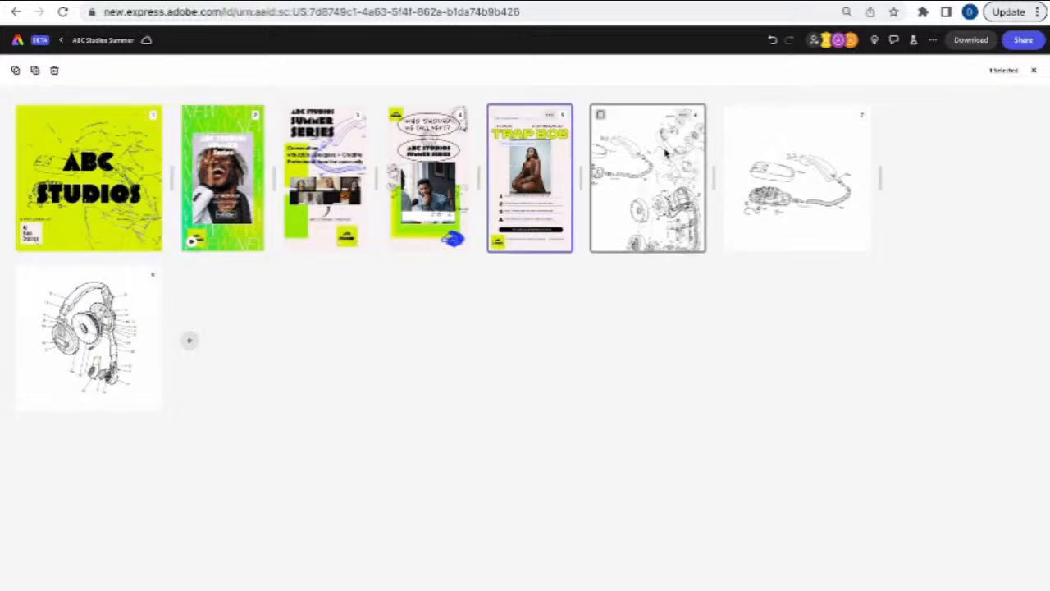
pyautogui.doubleClick(667, 150)
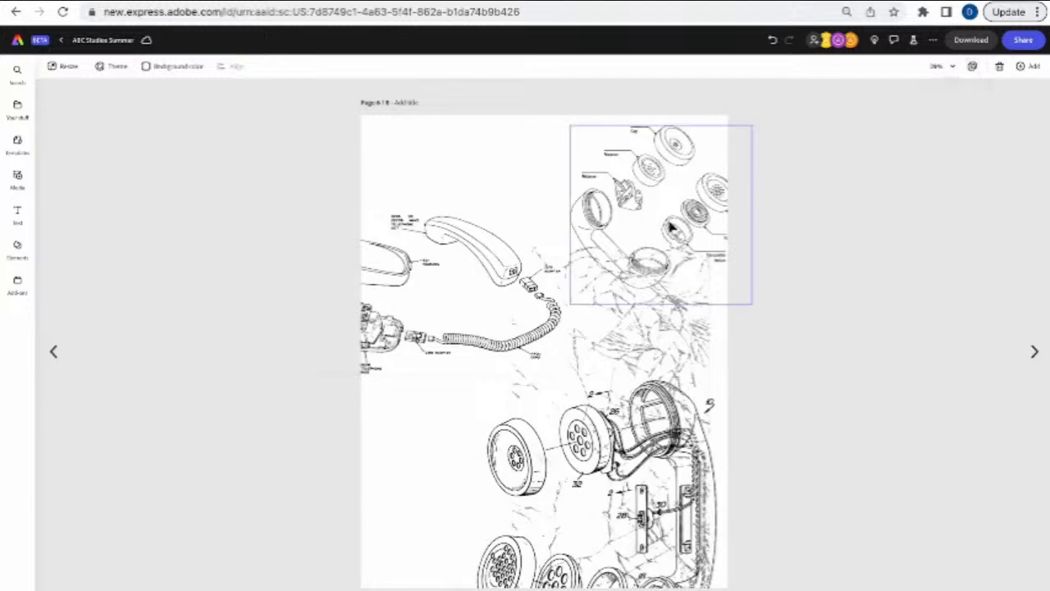
pyautogui.click(670, 225)
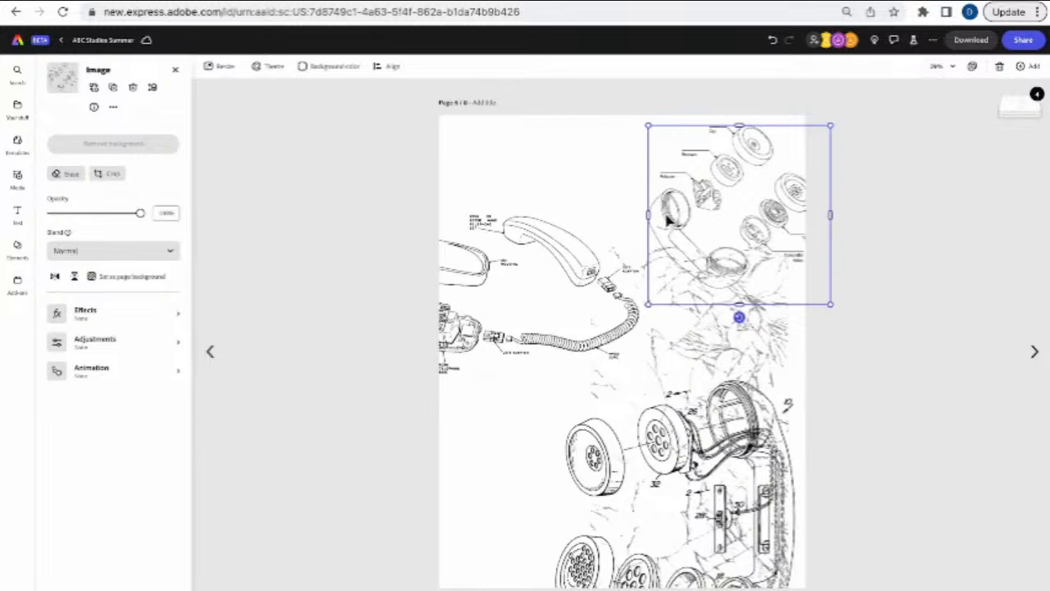
pyautogui.click(971, 67)
pyautogui.doubleClick(545, 198)
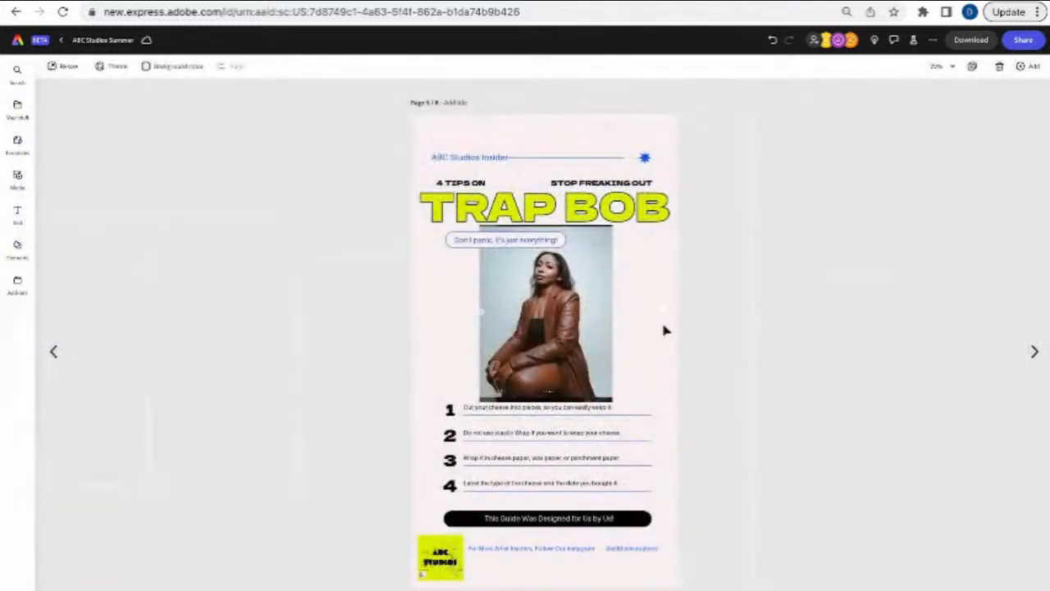
# - Paste the phone-parts drawing onto Trap Bob, shrink it and place it upper right
pyautogui.hotkey('ctrl', 'v')
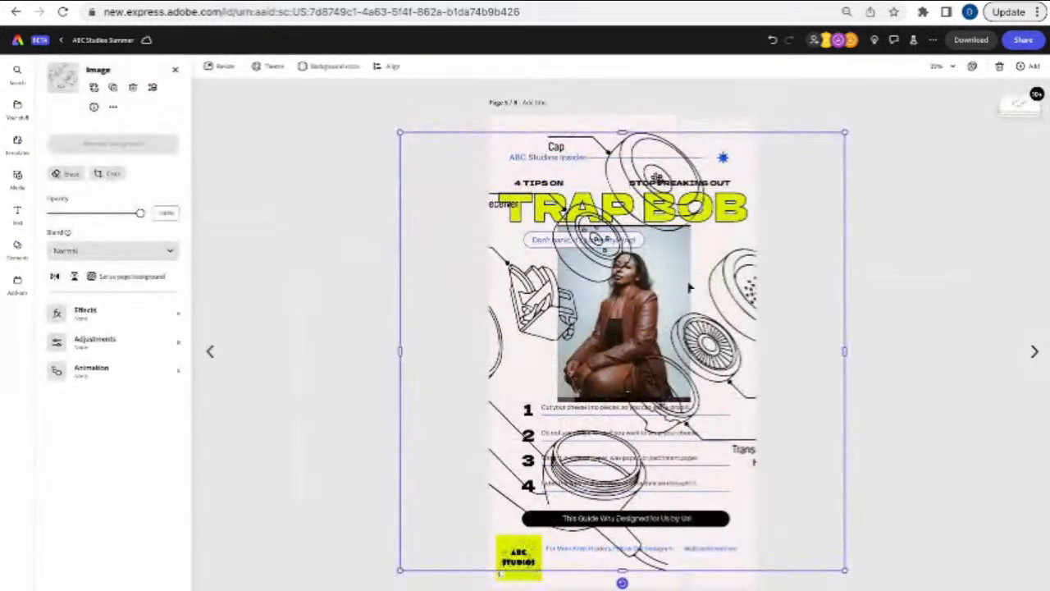
pyautogui.moveTo(847, 130); pyautogui.dragTo(554, 421)
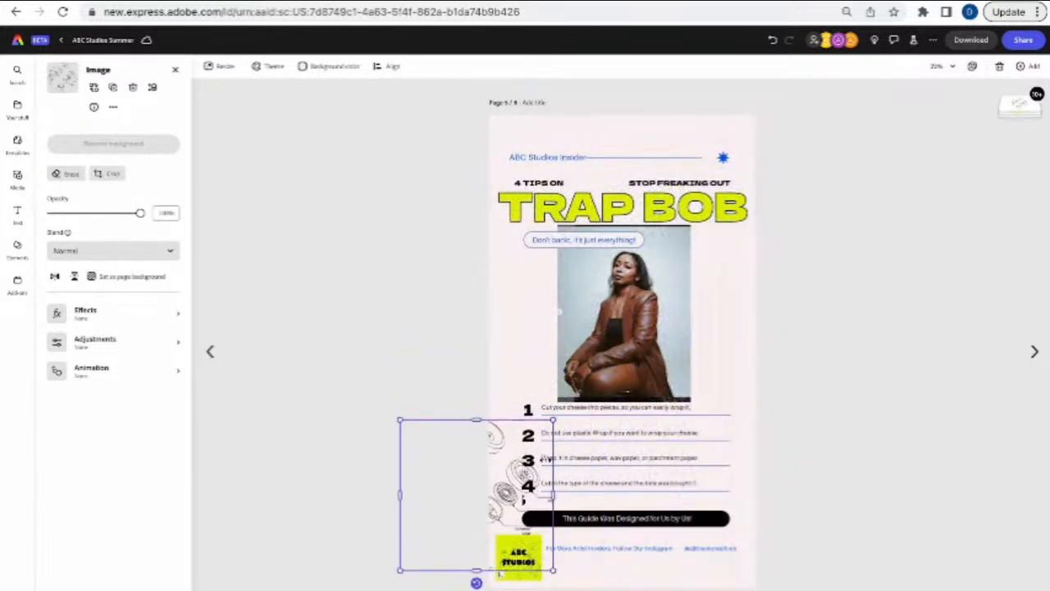
pyautogui.moveTo(517, 496); pyautogui.dragTo(781, 270)
pyautogui.click(825, 305)
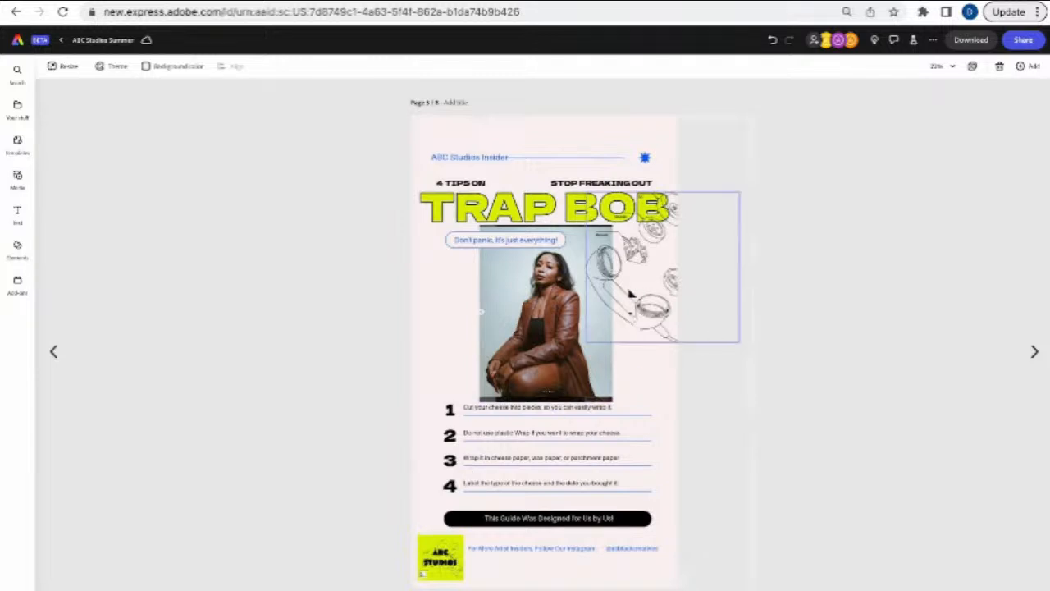
pyautogui.click(973, 66)
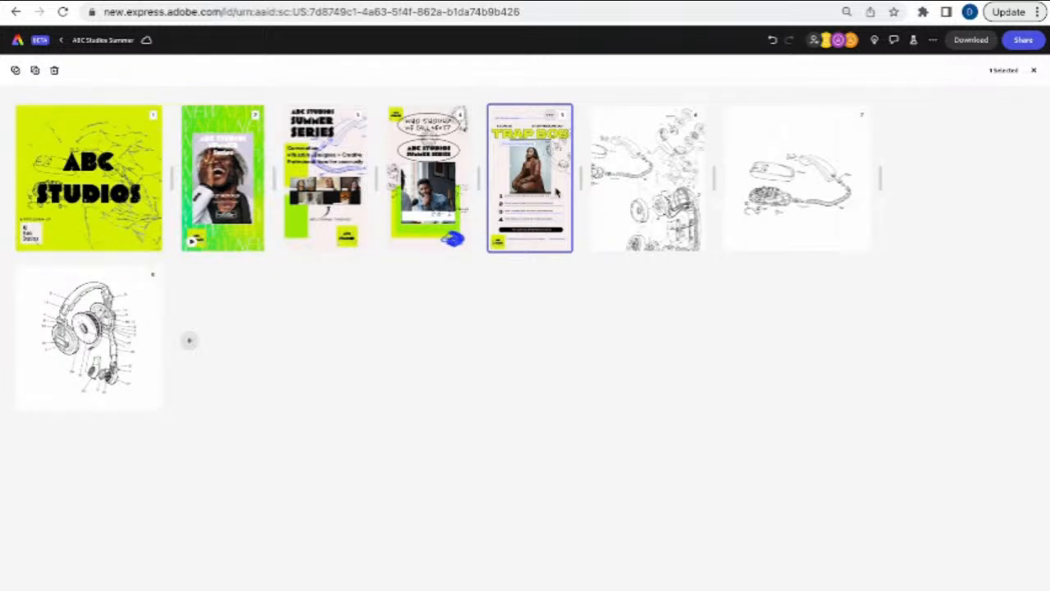
pyautogui.doubleClick(130, 170)
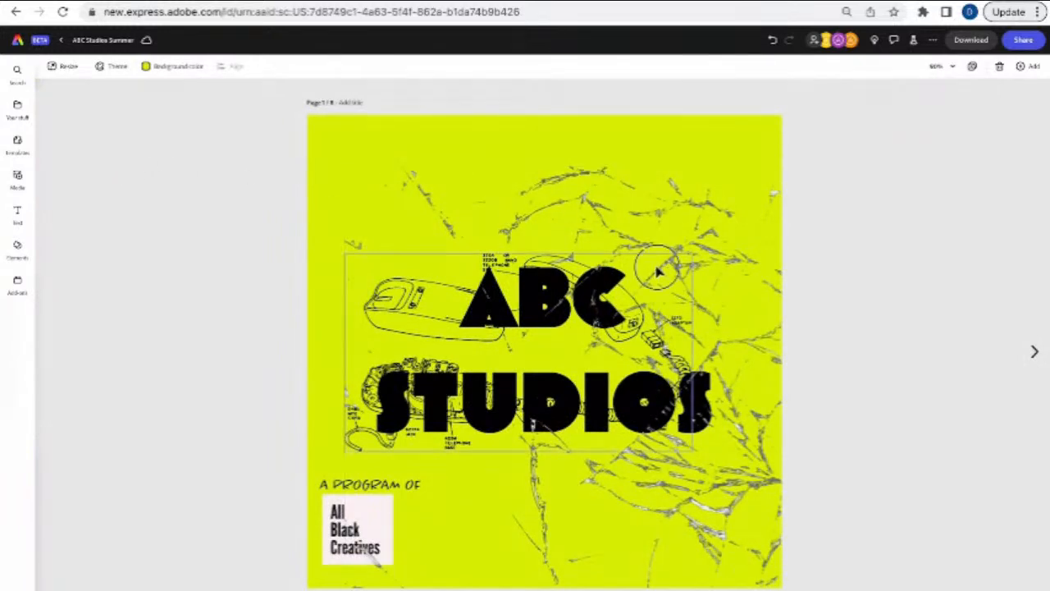
pyautogui.click(707, 217)
pyautogui.moveTo(727, 211)
pyautogui.mouseDown()
pyautogui.moveTo(689, 179)
pyautogui.moveTo(602, 172)
pyautogui.moveTo(725, 198)
pyautogui.mouseUp()
pyautogui.click(418, 316)
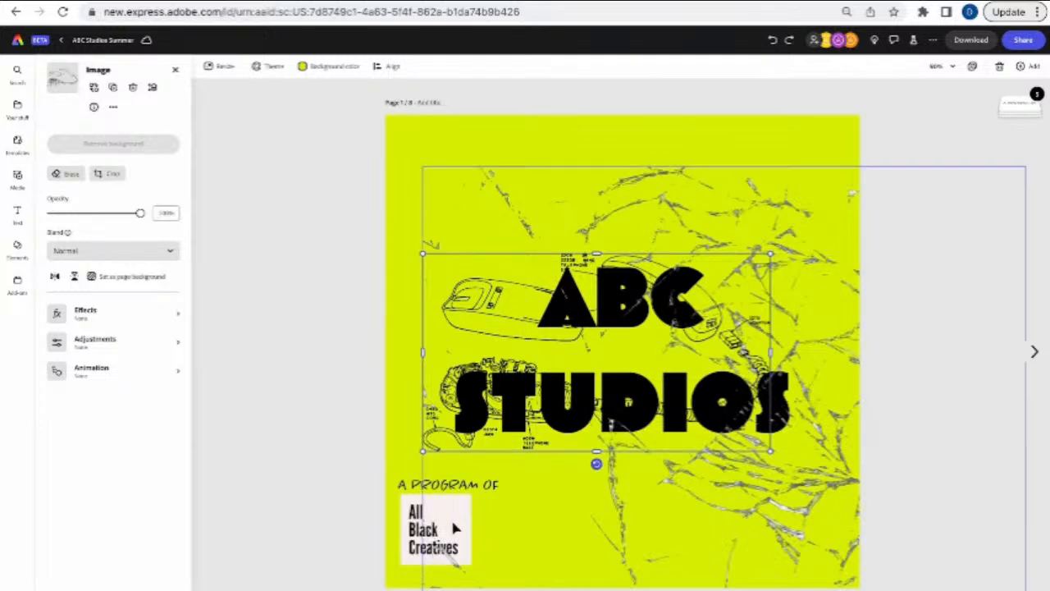
pyautogui.click(408, 487)
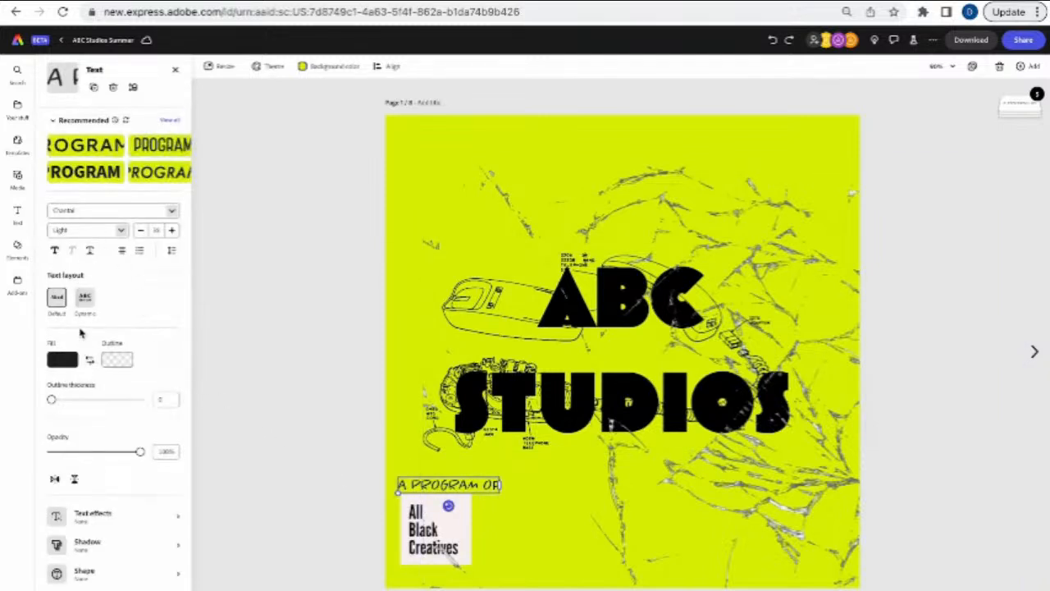
pyautogui.click(76, 210)
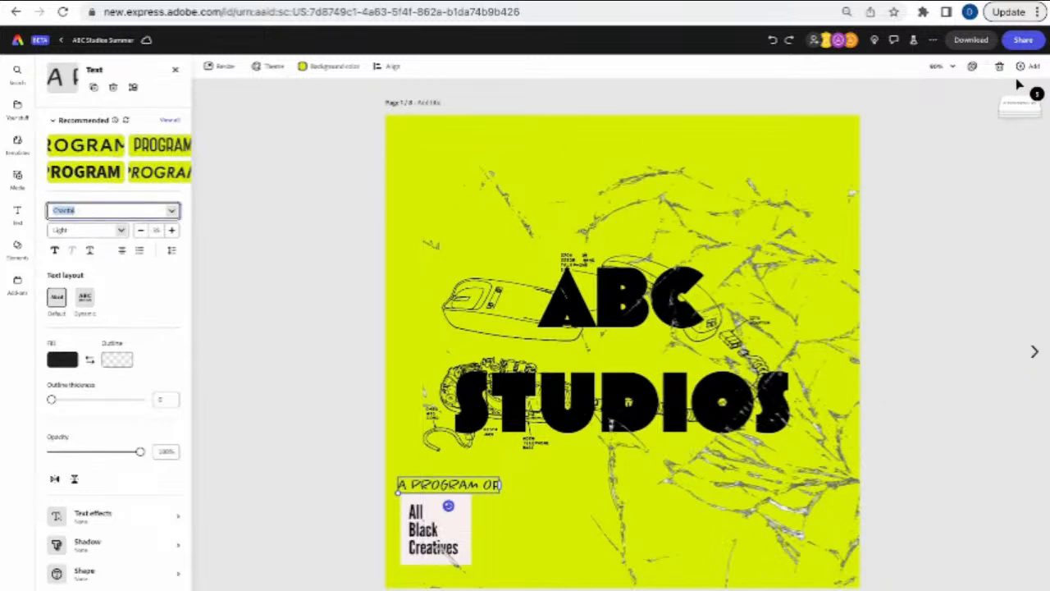
pyautogui.click(973, 65)
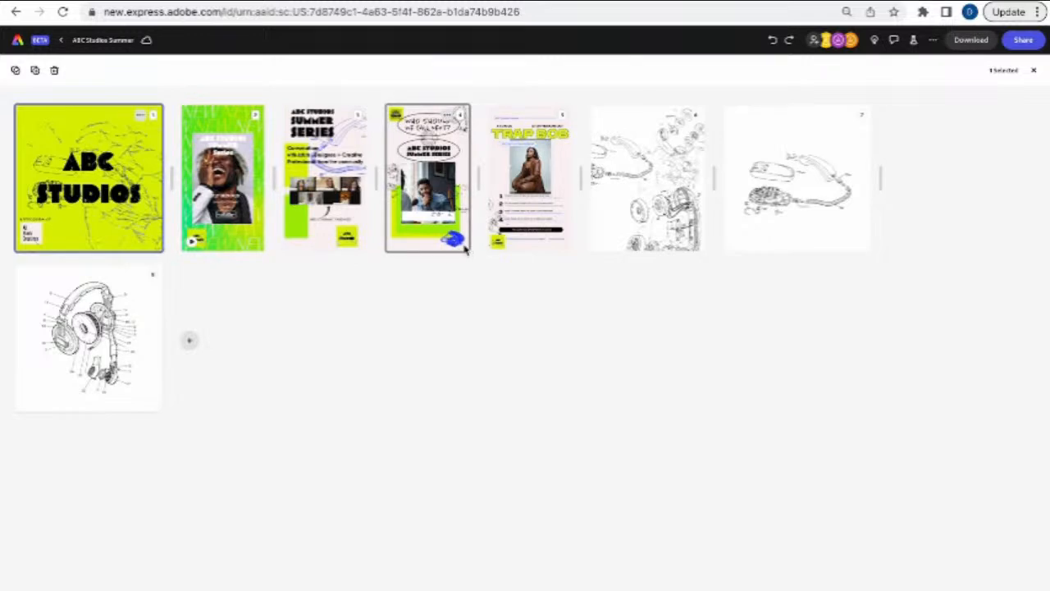
# - Leave the Trap Bob page via the page grid and open the green page 2 NEW story
pyautogui.click(515, 230)
pyautogui.doubleClick(516, 230)
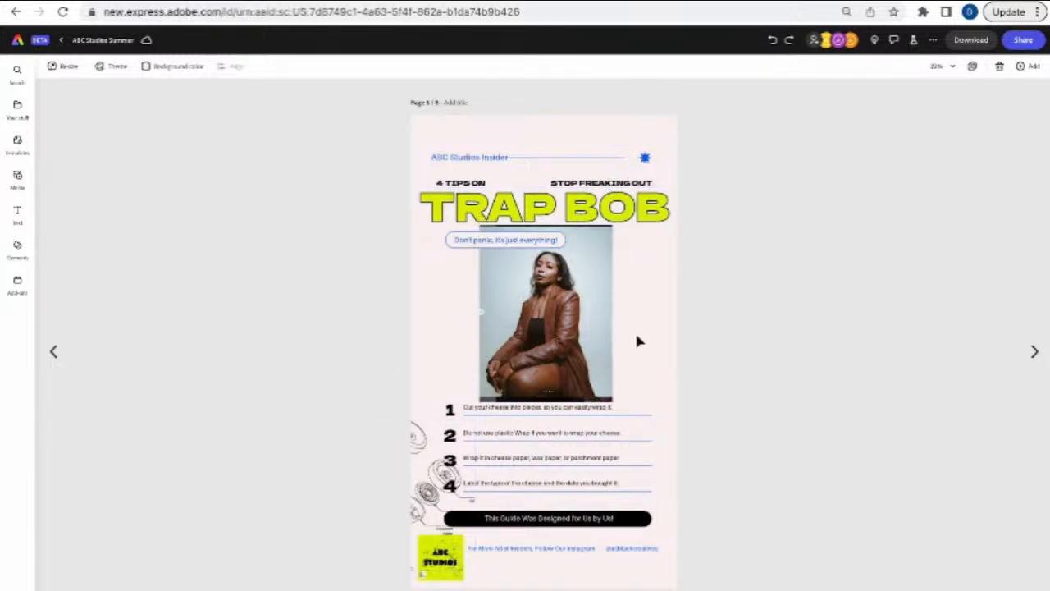
pyautogui.click(976, 70)
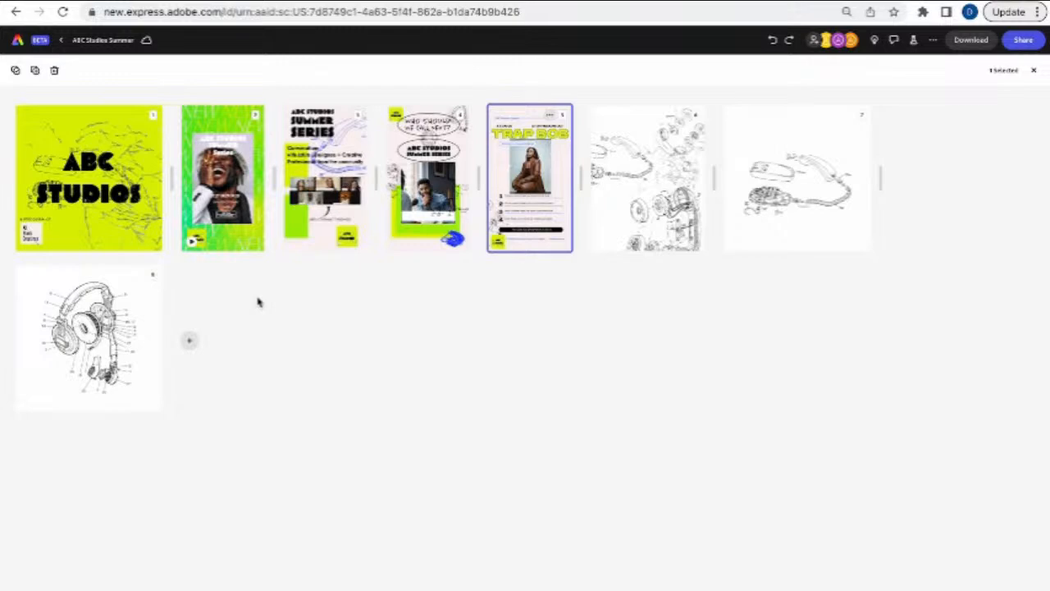
pyautogui.doubleClick(238, 233)
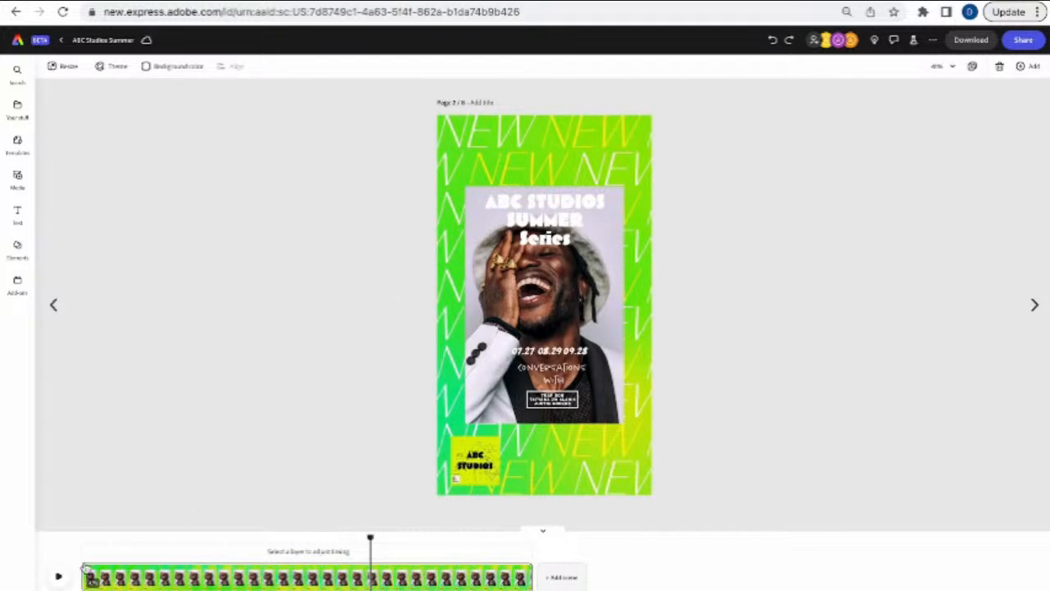
# - Drag the scene clip's end far left, replay the shortened preview twice, and select the ABC Studios logo
pyautogui.moveTo(525, 574); pyautogui.dragTo(210, 575)
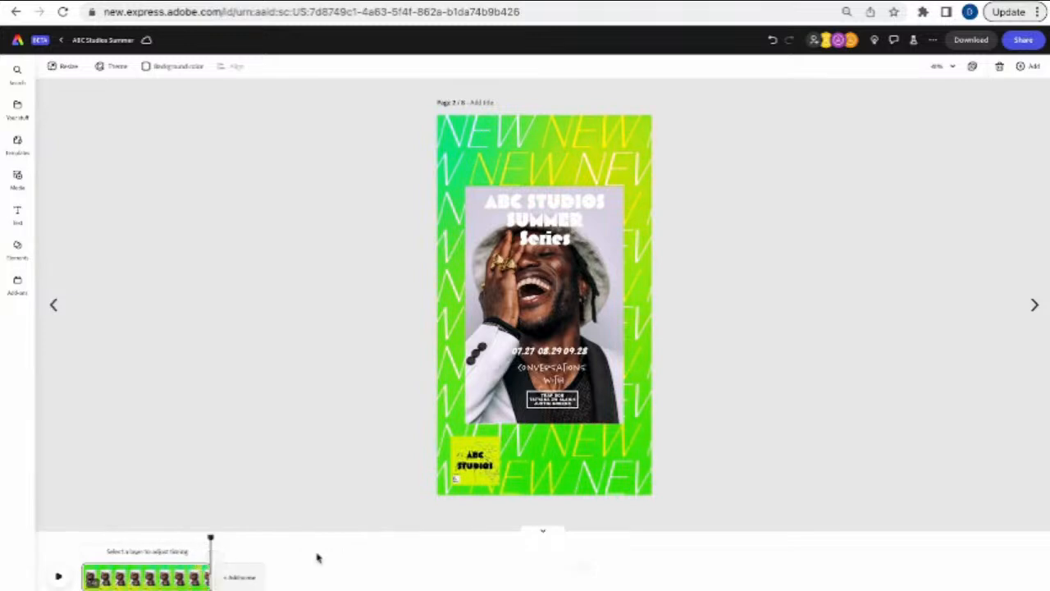
pyautogui.click(58, 577)
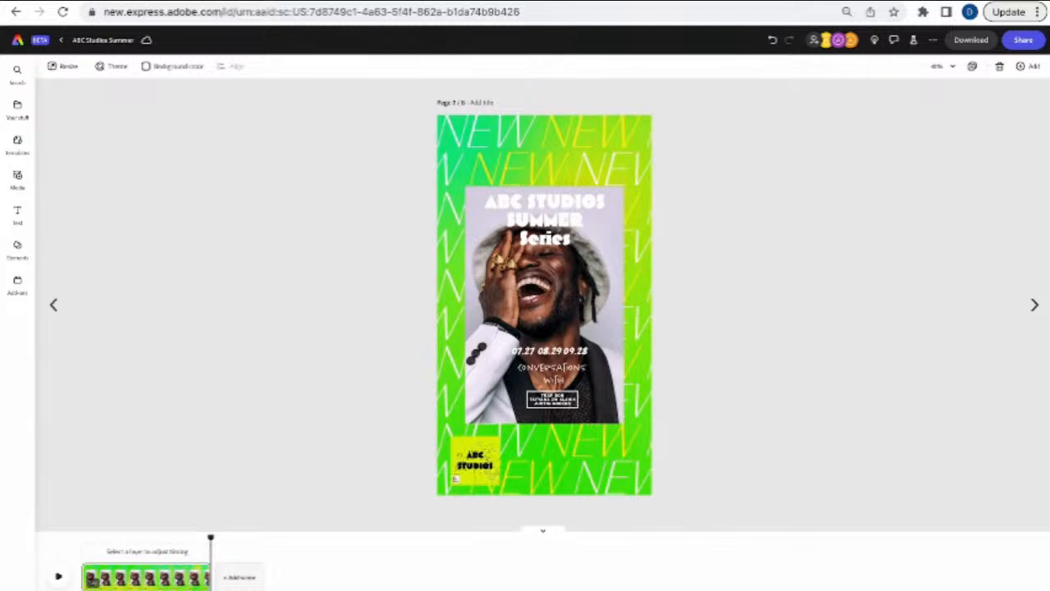
pyautogui.click(59, 576)
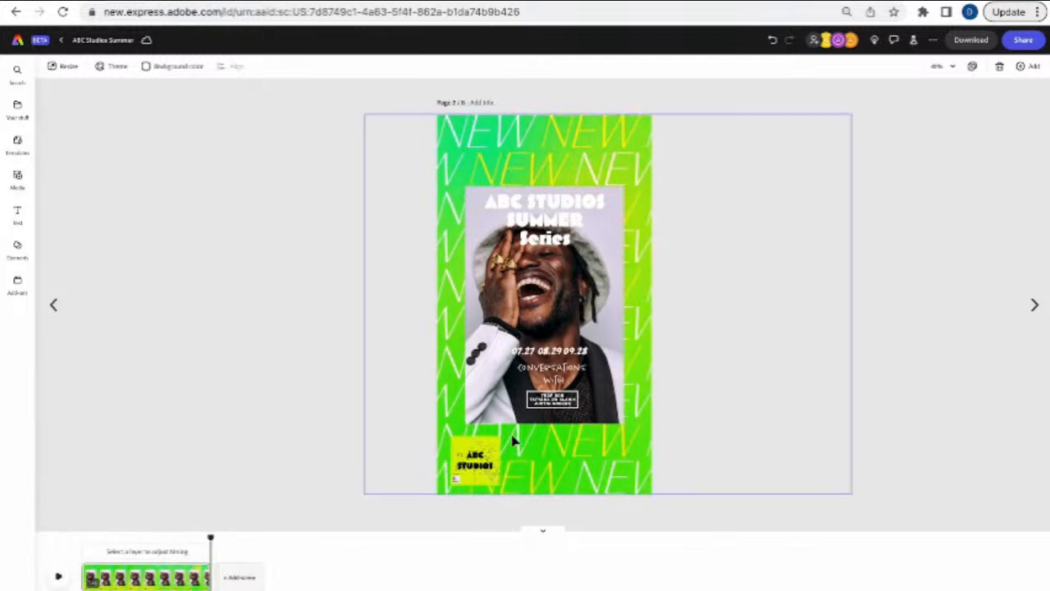
pyautogui.click(479, 461)
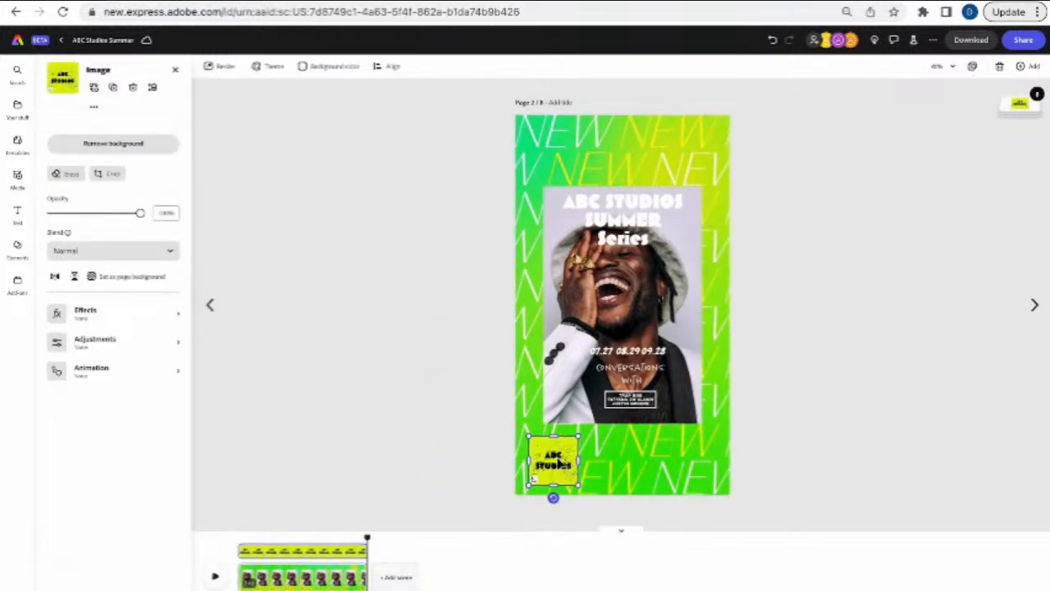
# - Nudge the ABC Studios logo, then select the centre photo, background group and top NEW text
pyautogui.moveTo(560, 463)
pyautogui.mouseDown()
pyautogui.moveTo(580, 456)
pyautogui.moveTo(556, 461)
pyautogui.mouseUp()
pyautogui.click(574, 384)
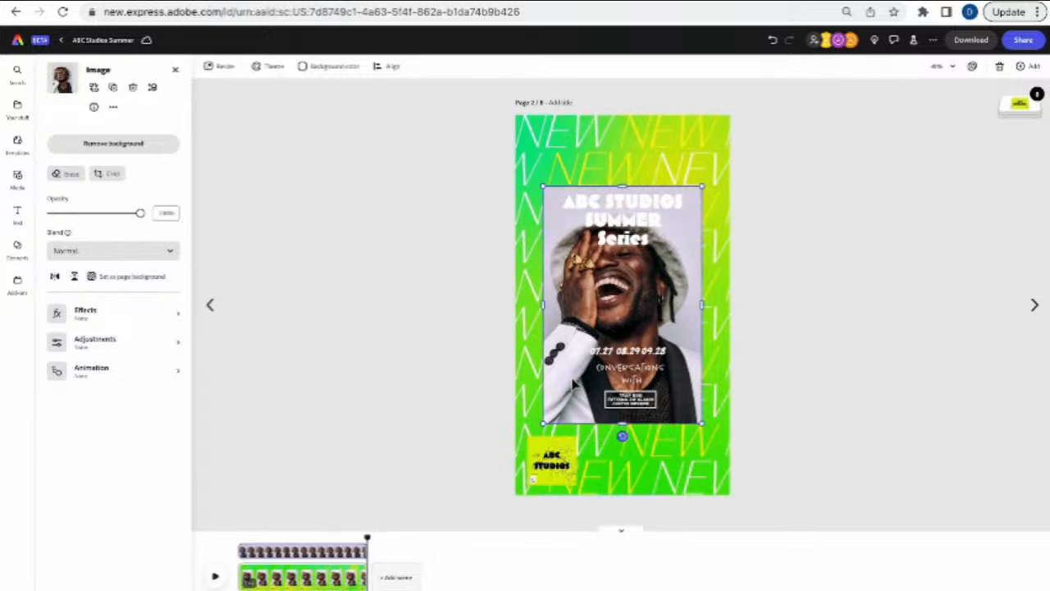
pyautogui.click(613, 137)
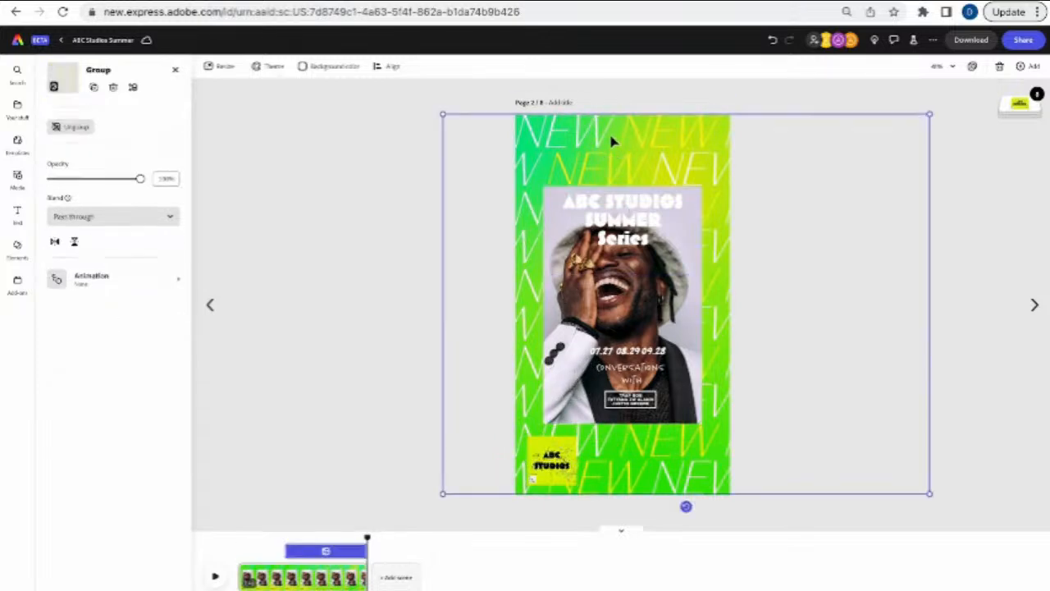
pyautogui.click(611, 141)
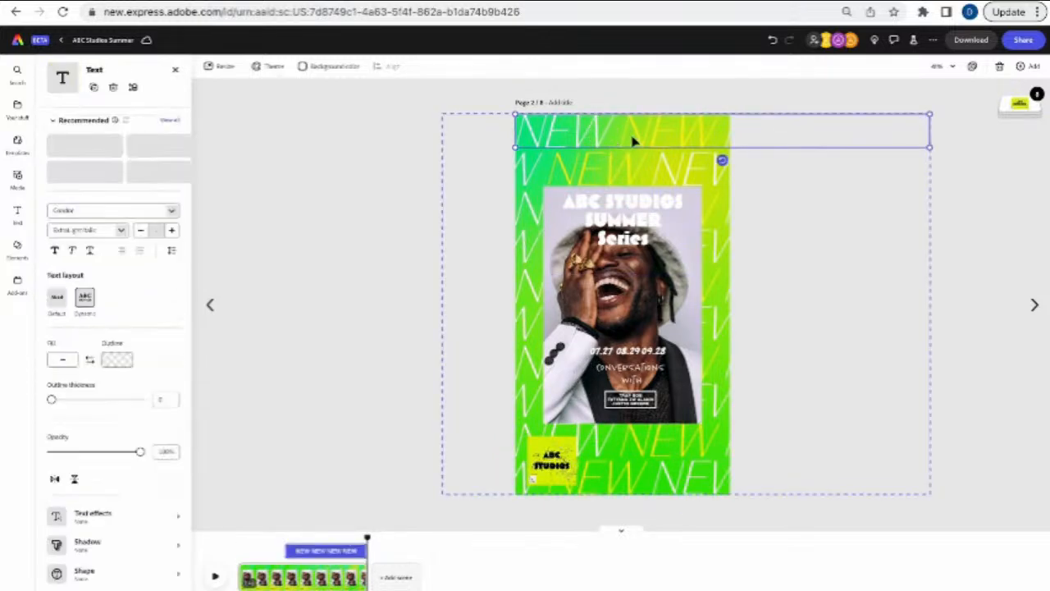
# - Step through the Layers list: Conversations text, dates, boxed names, centre photo, background group
pyautogui.click(1010, 117)
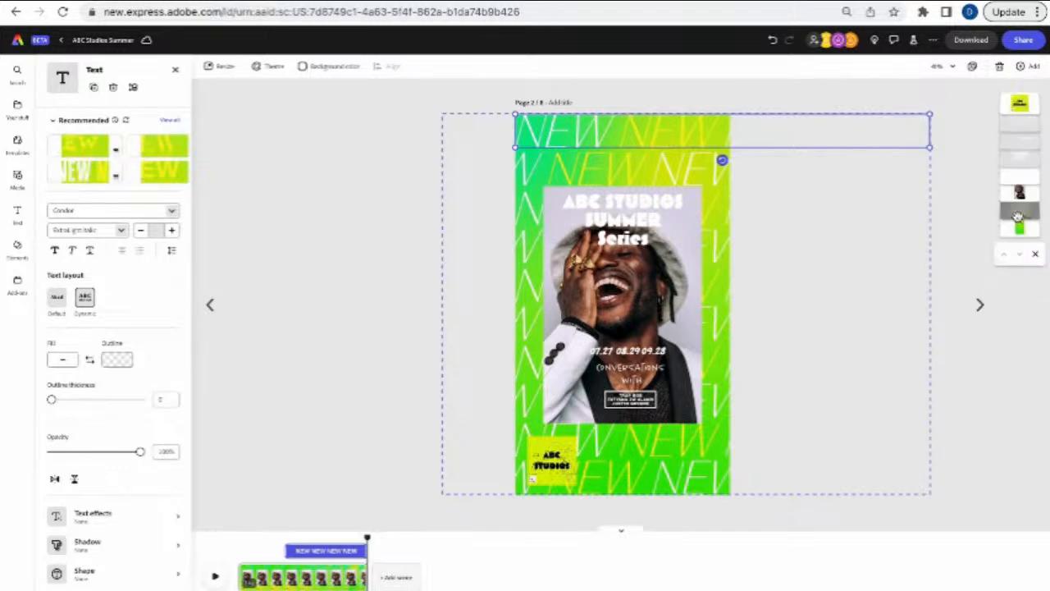
pyautogui.click(1019, 127)
pyautogui.click(1018, 154)
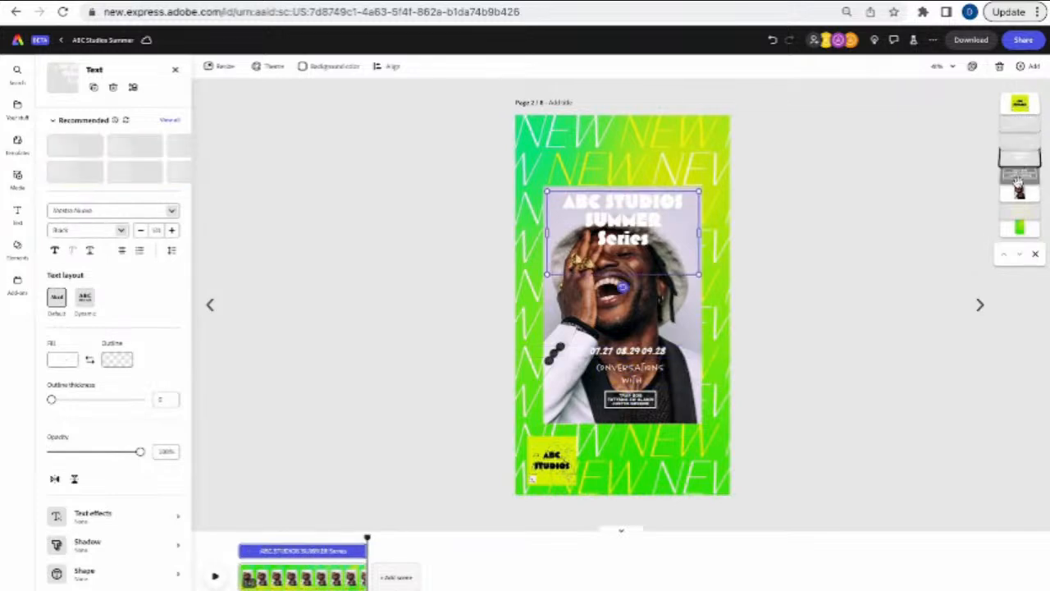
pyautogui.click(1019, 175)
pyautogui.click(1015, 197)
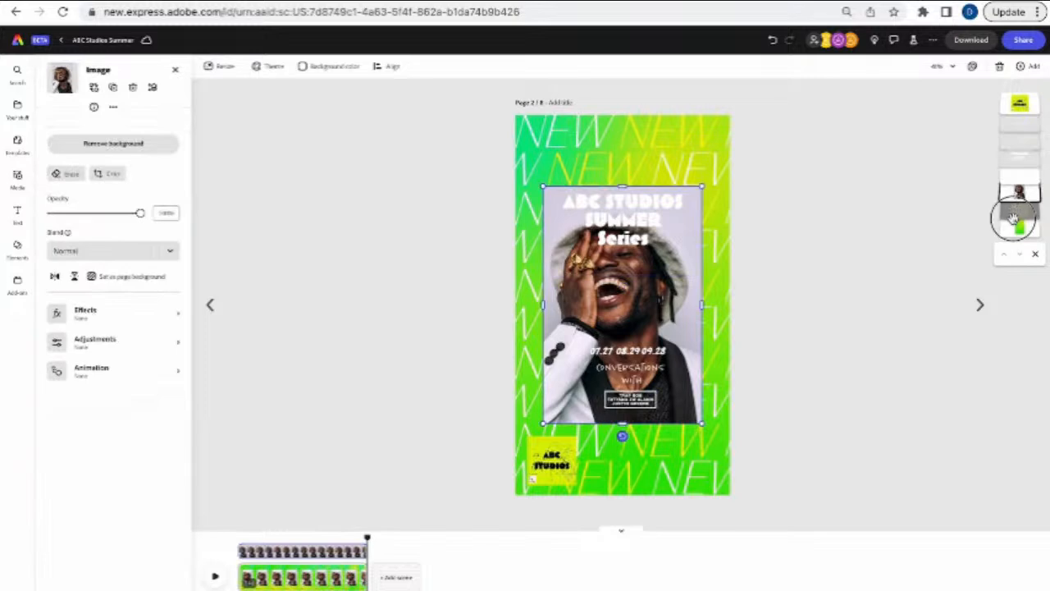
pyautogui.click(1014, 212)
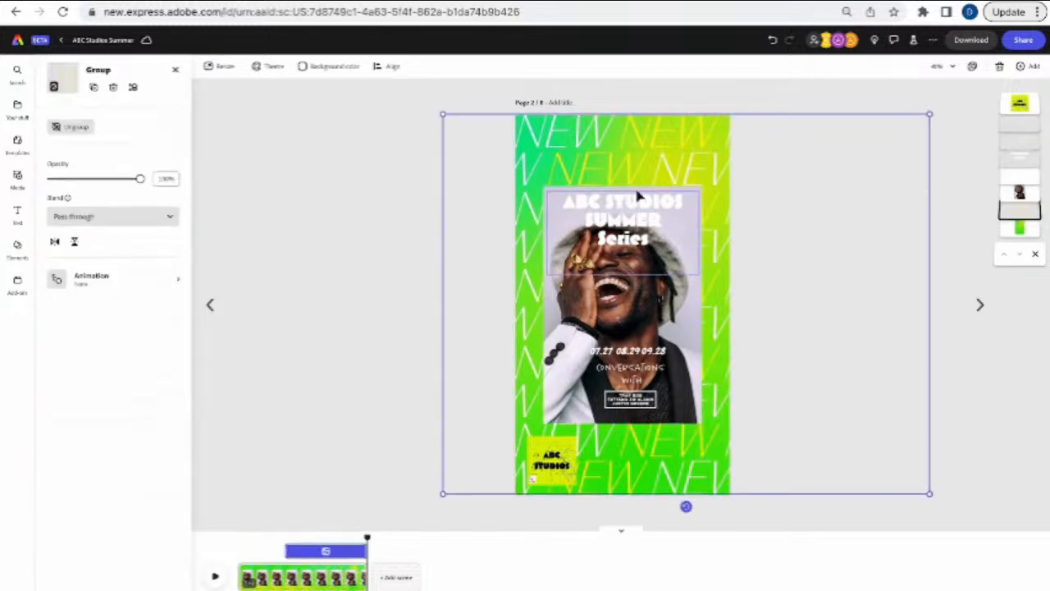
# - Select the top row of NEW text and bring up its Animation settings
pyautogui.click(669, 139)
pyautogui.click(668, 140)
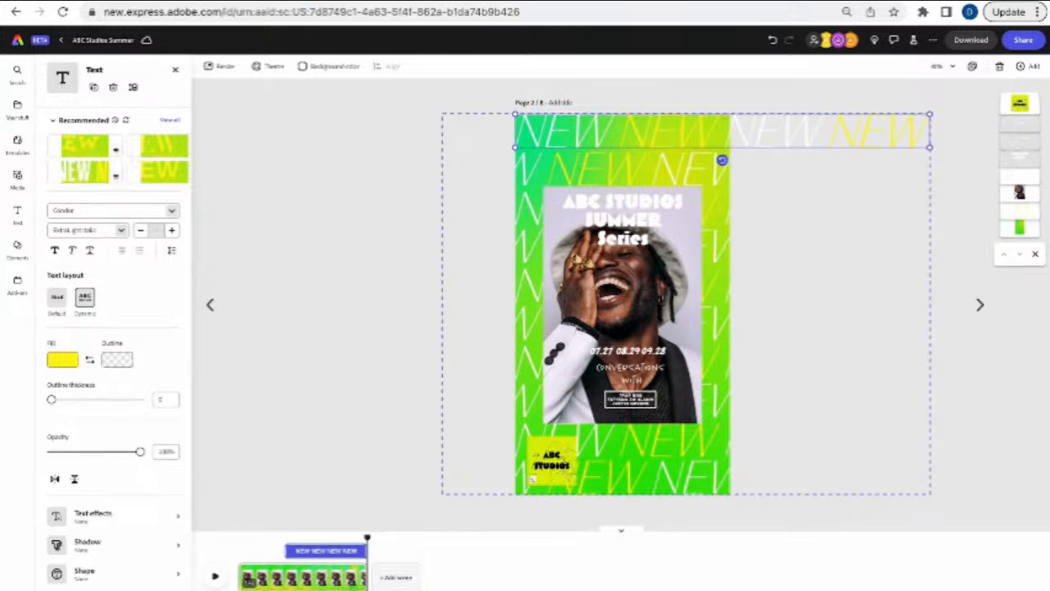
pyautogui.scroll(-1, 110, 558)
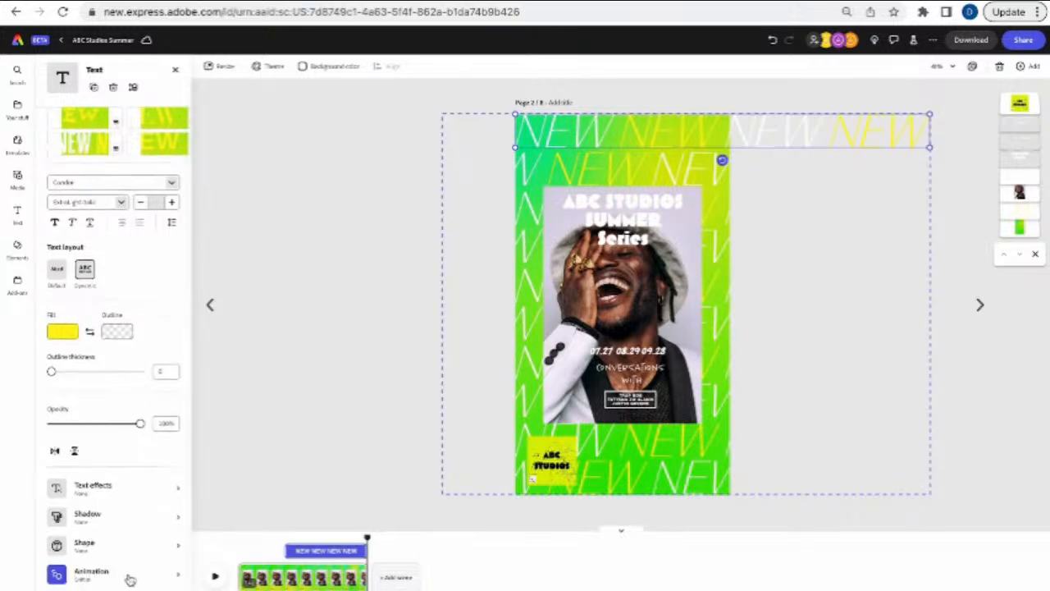
pyautogui.click(129, 576)
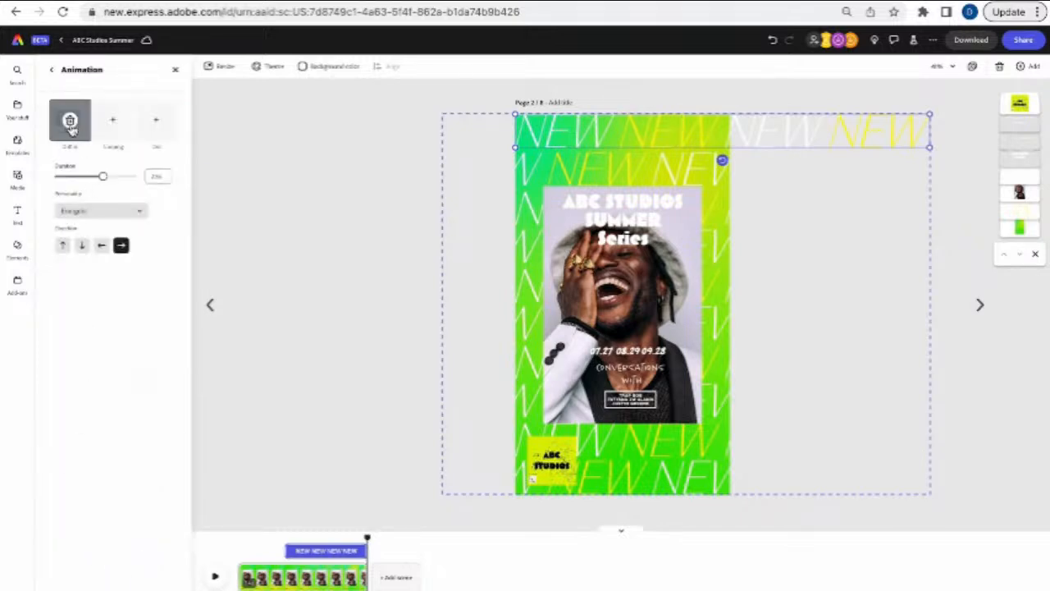
# - Browse the looping animations, then remove the NEW text's existing entrance animation
pyautogui.click(113, 119)
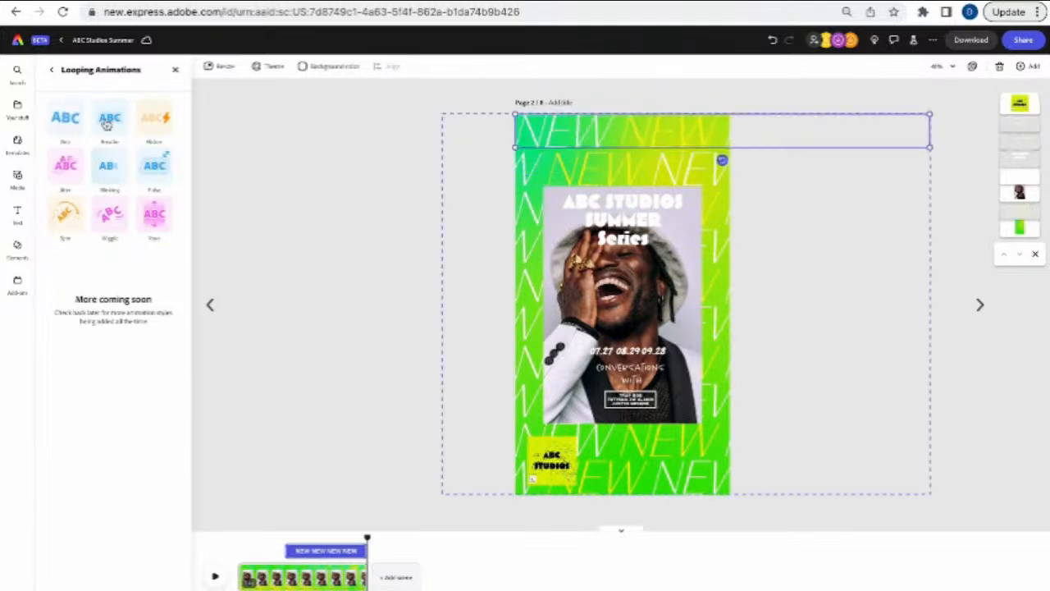
pyautogui.click(52, 72)
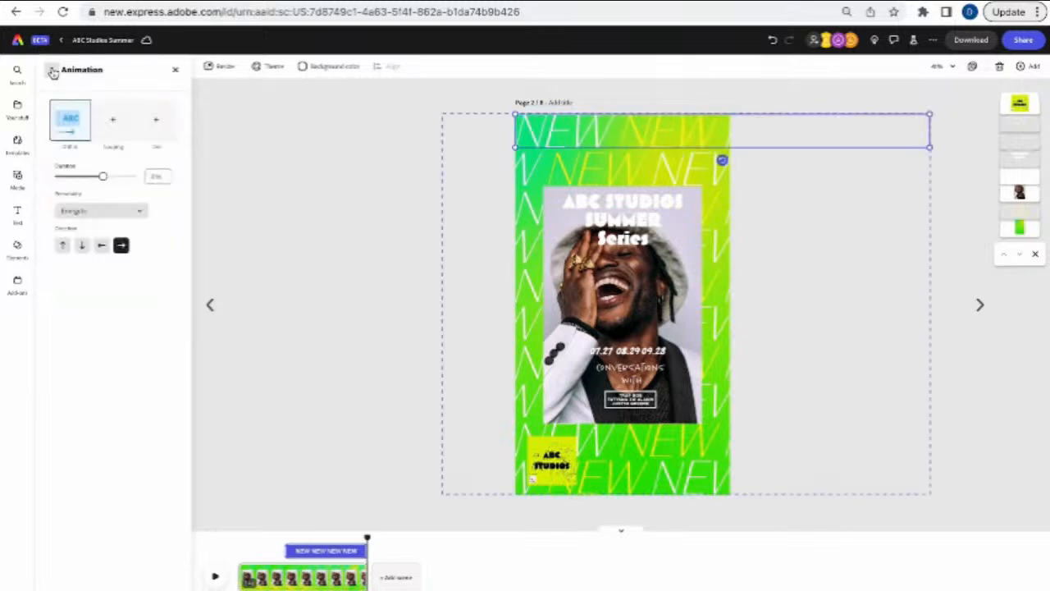
pyautogui.click(73, 144)
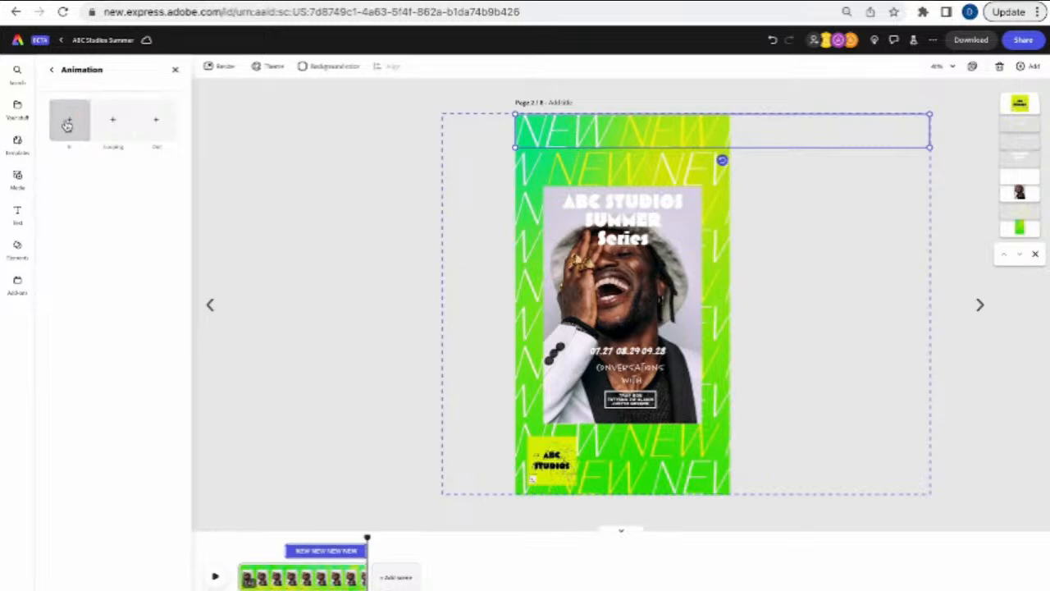
pyautogui.click(67, 123)
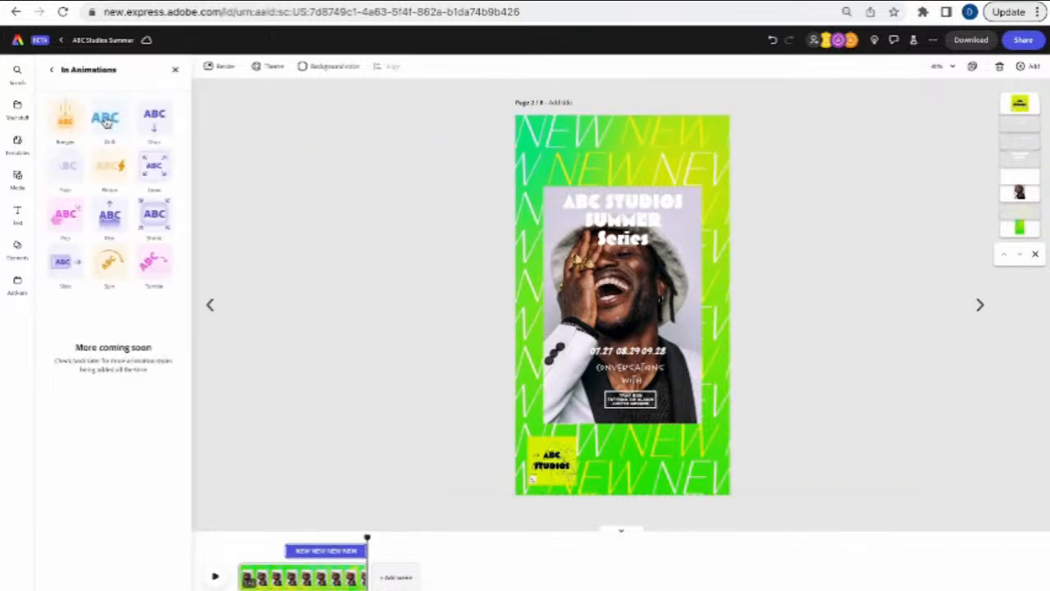
# - Apply a Drift entrance moving rightward to the top NEW text and deselect it
pyautogui.click(106, 120)
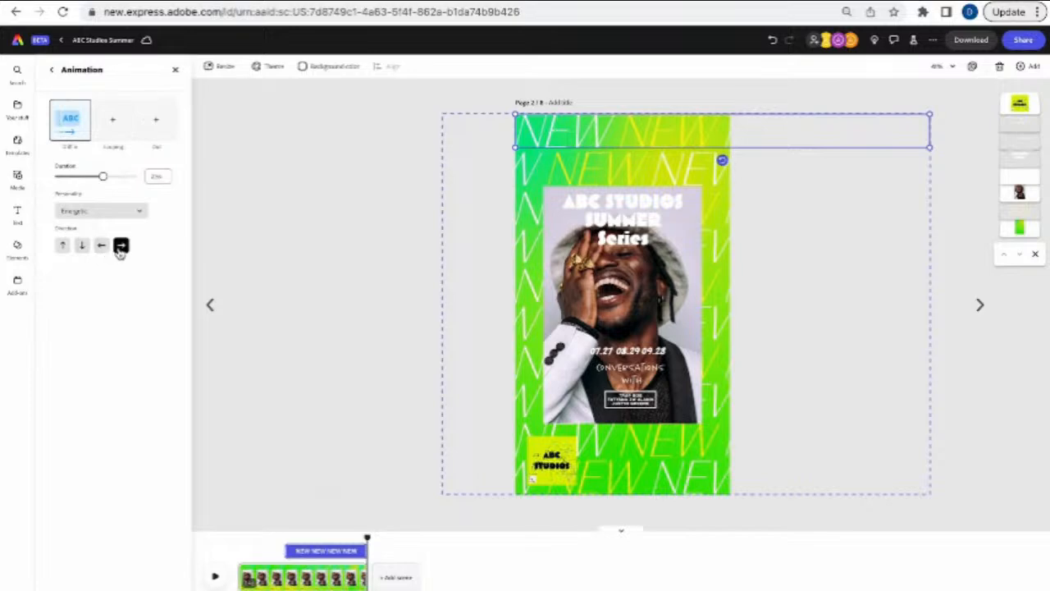
pyautogui.click(101, 246)
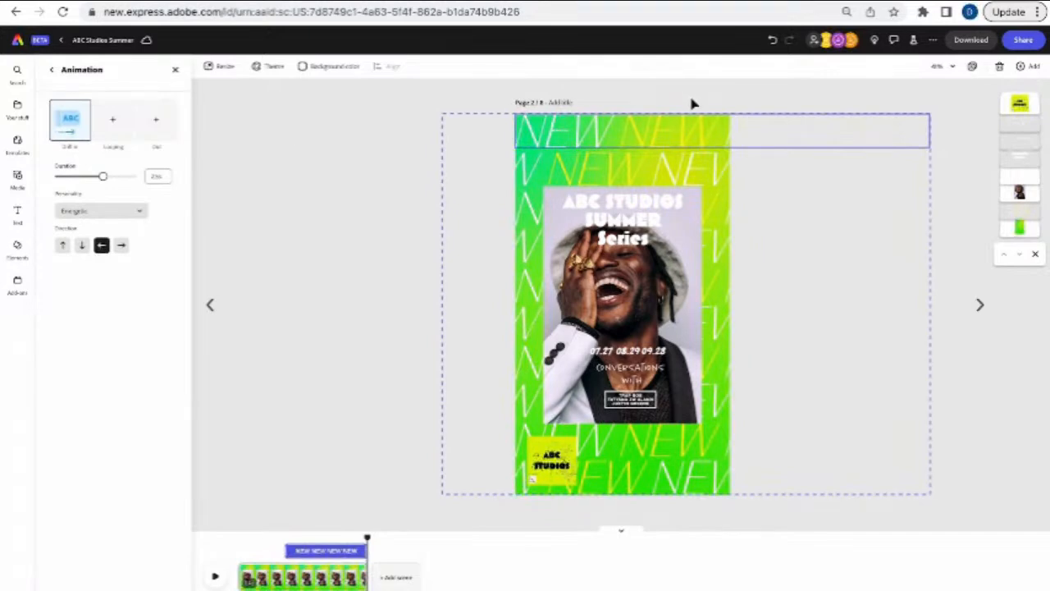
pyautogui.click(121, 248)
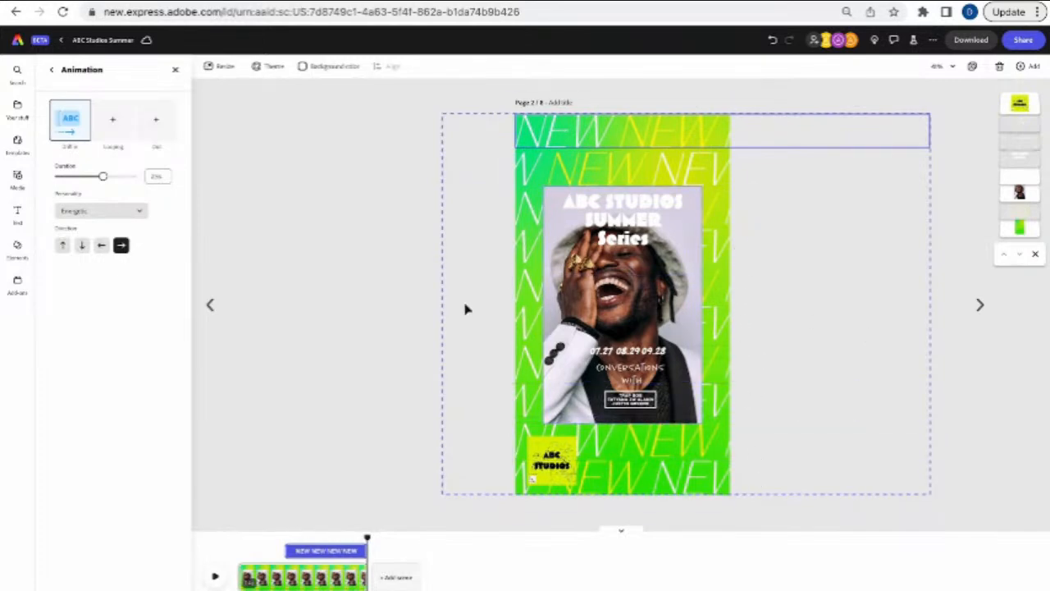
pyautogui.click(384, 319)
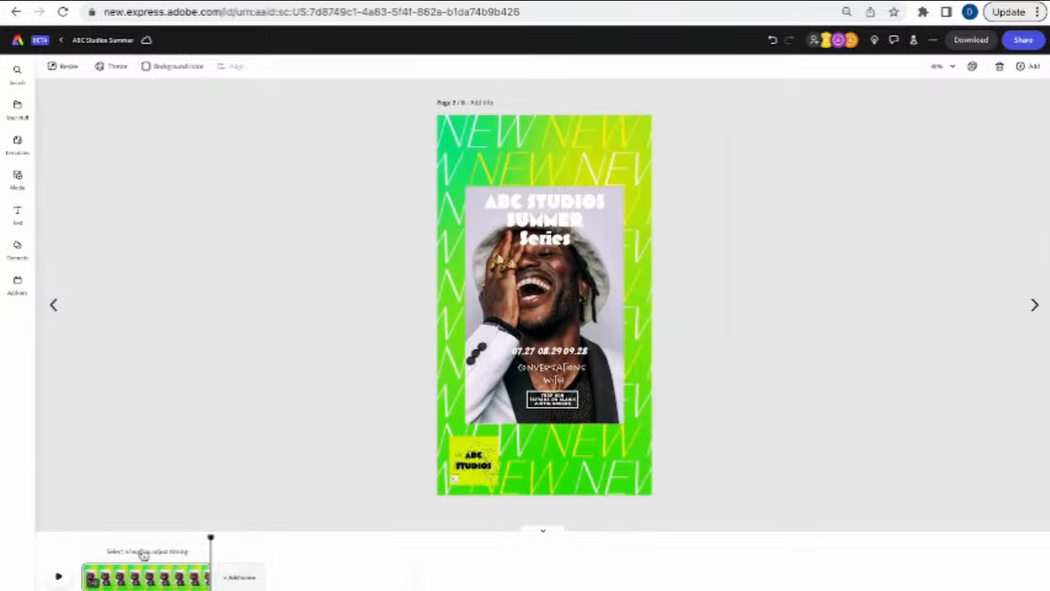
pyautogui.click(58, 577)
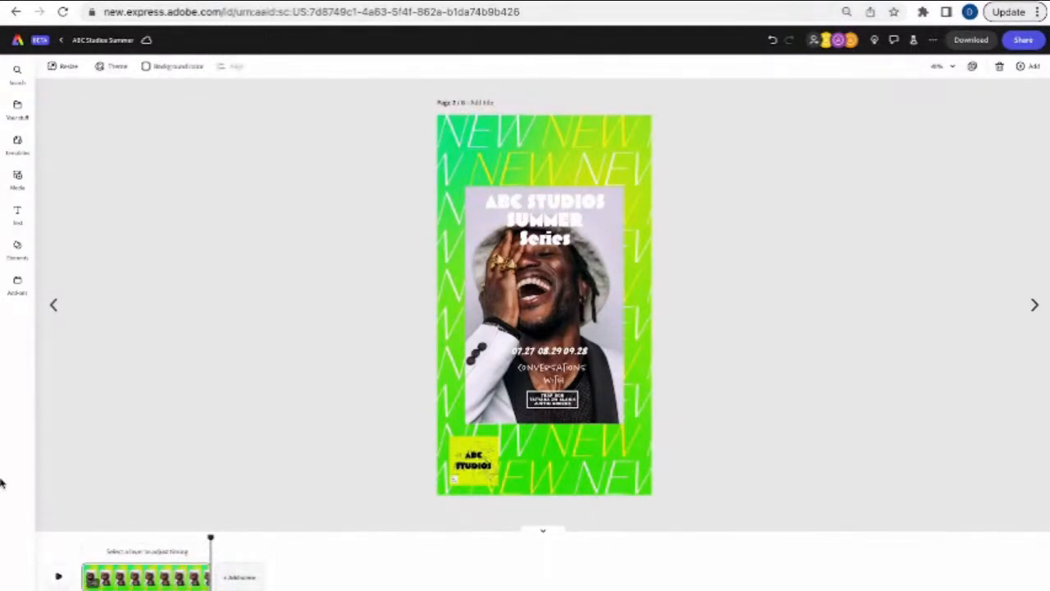
pyautogui.click(62, 65)
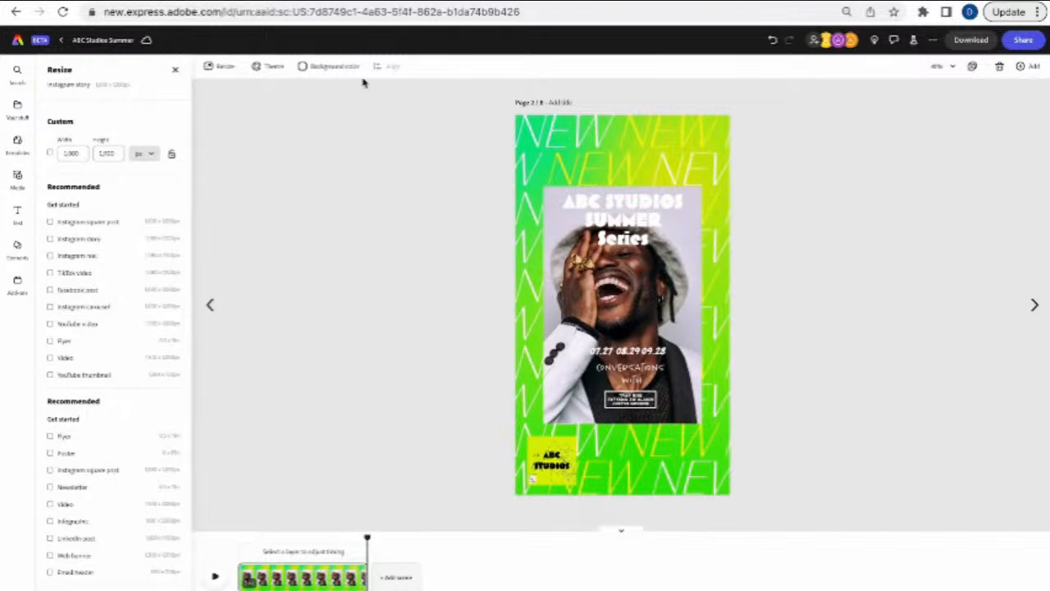
pyautogui.click(175, 70)
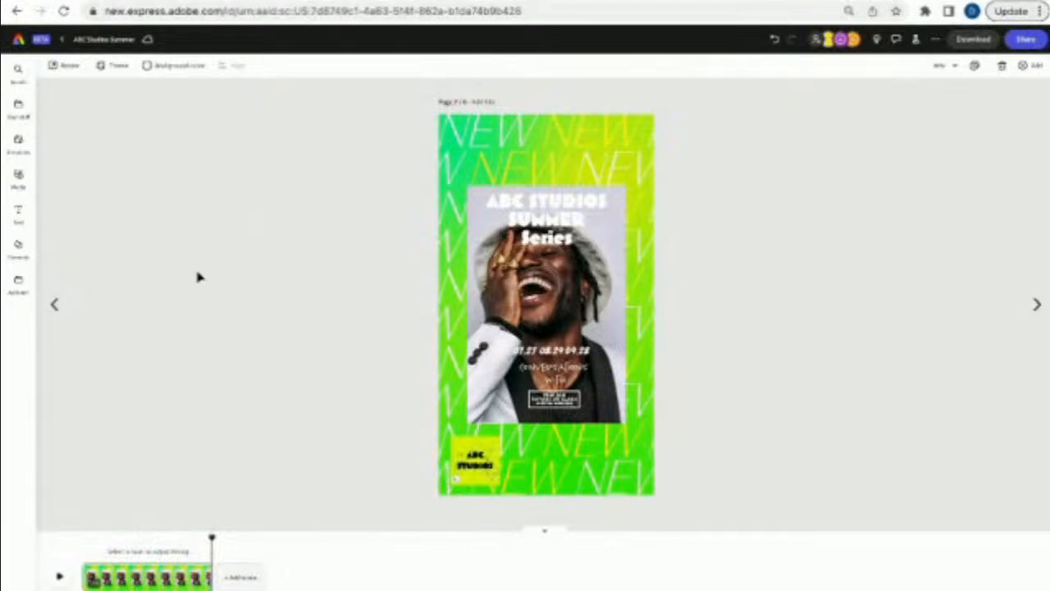
# - Flip to the previous page and back, then display all project pages in a grid
pyautogui.click(54, 305)
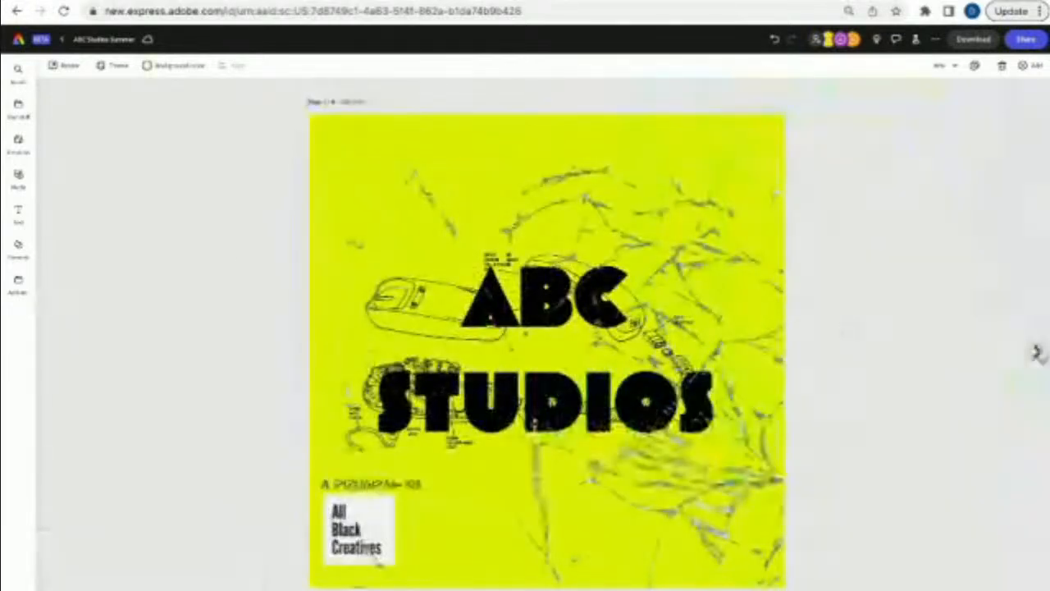
pyautogui.click(1035, 351)
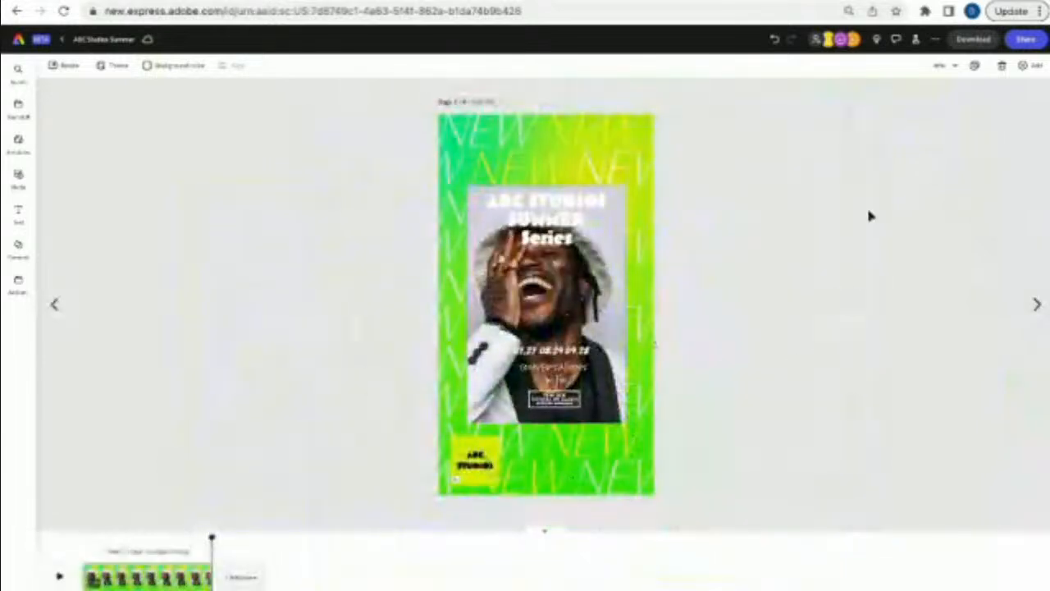
pyautogui.click(974, 68)
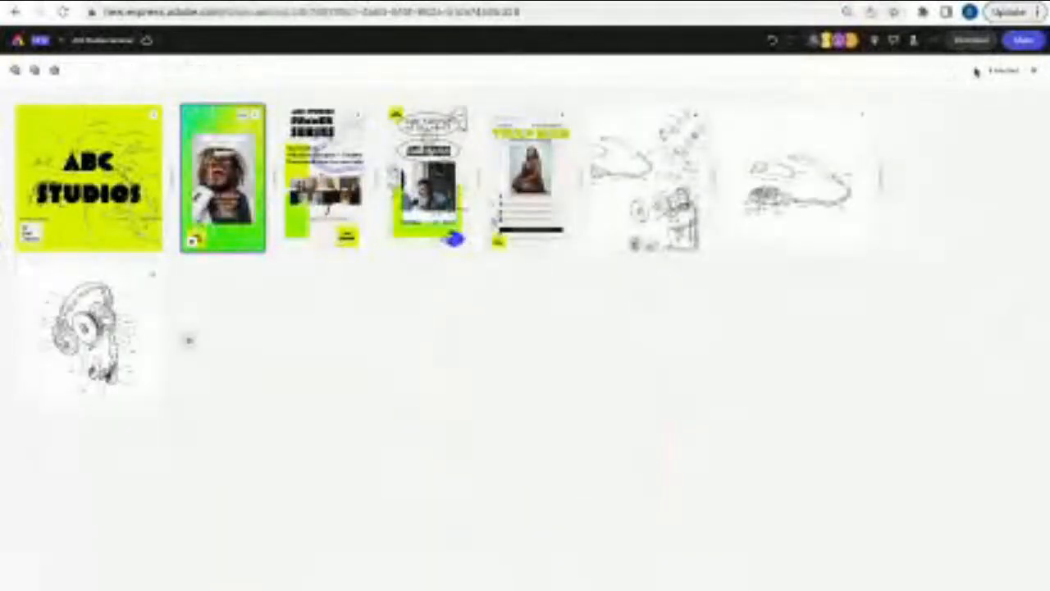